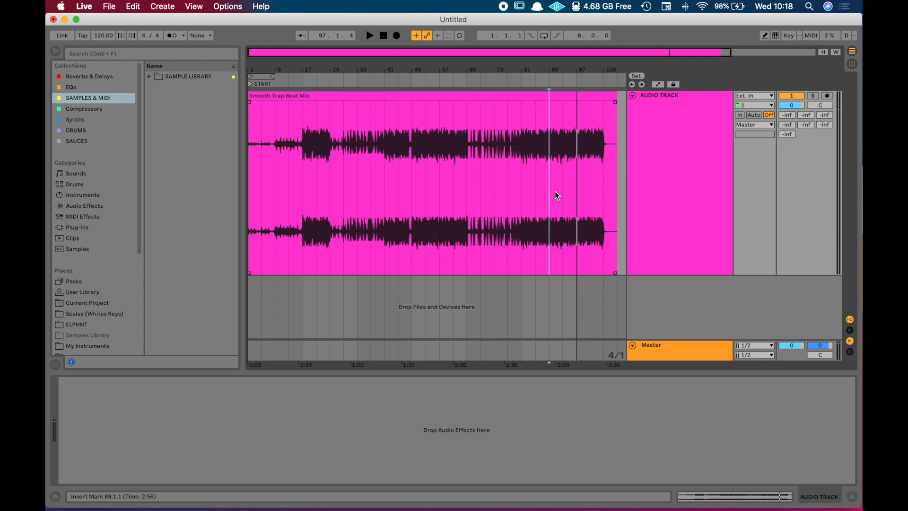
- Play the beat from bar 89 and check the audio track and Master levels in the Session mixer
{"action": "key", "text": "space"}
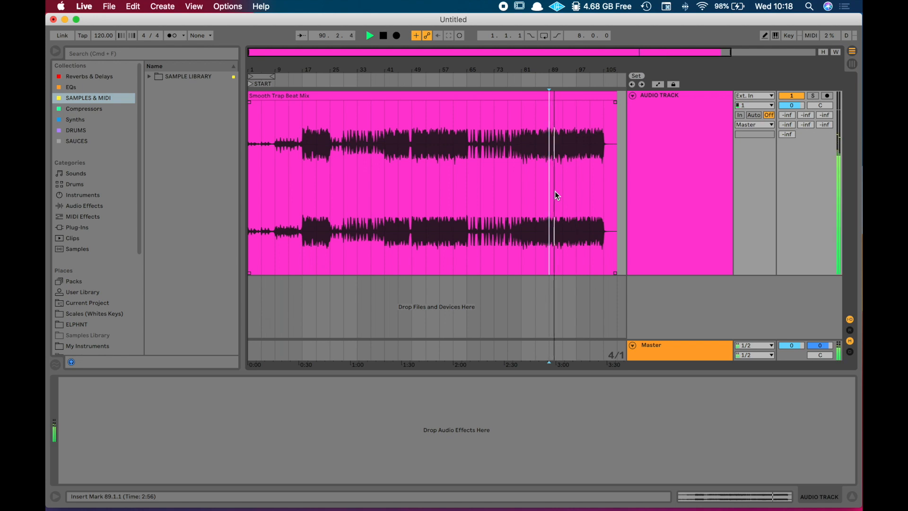
{"action": "key", "text": "Tab"}
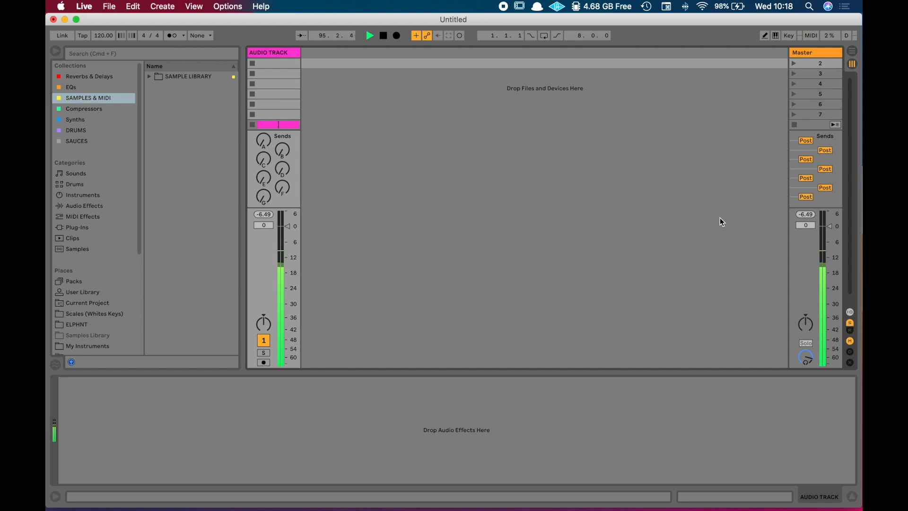
{"action": "key", "text": "Tab"}
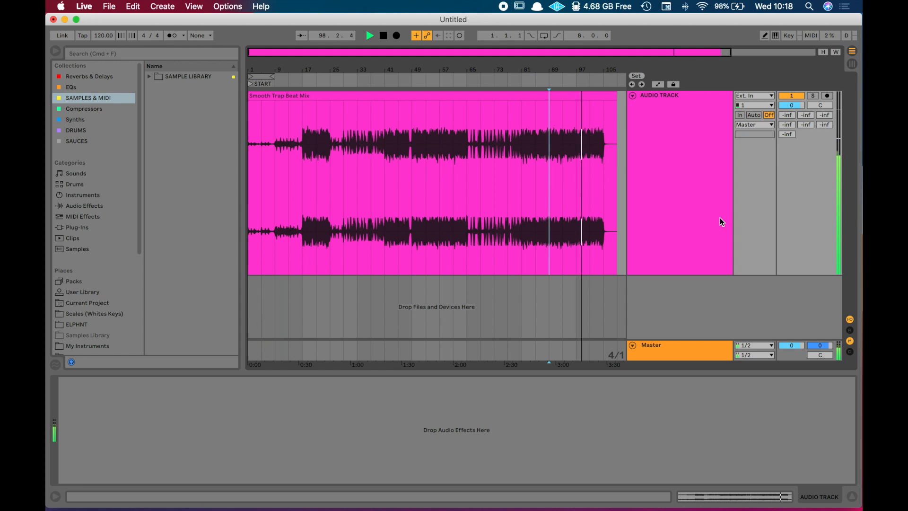
{"action": "key", "text": "Tab"}
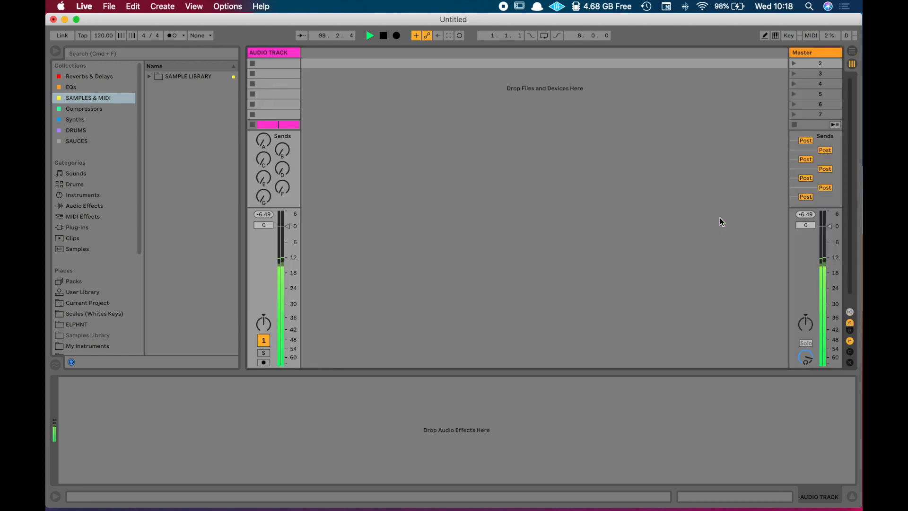
{"action": "key", "text": "Tab"}
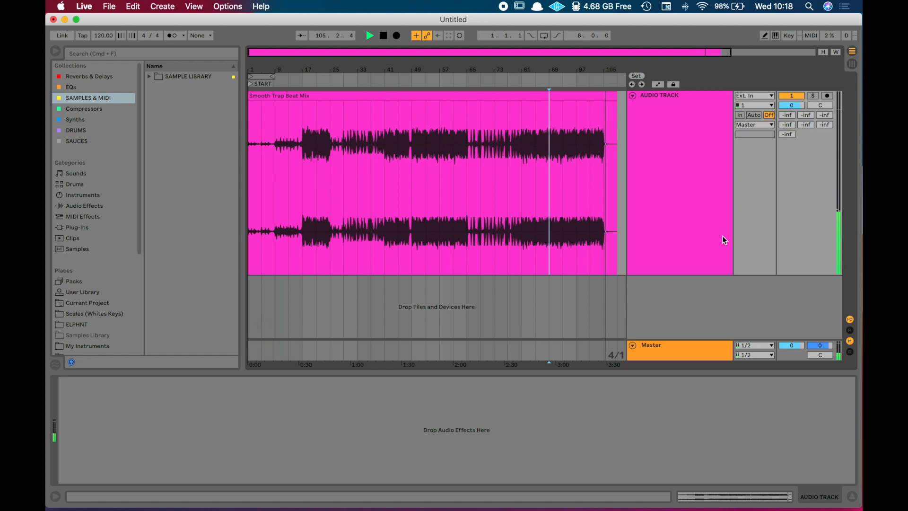
{"action": "key", "text": "Tab"}
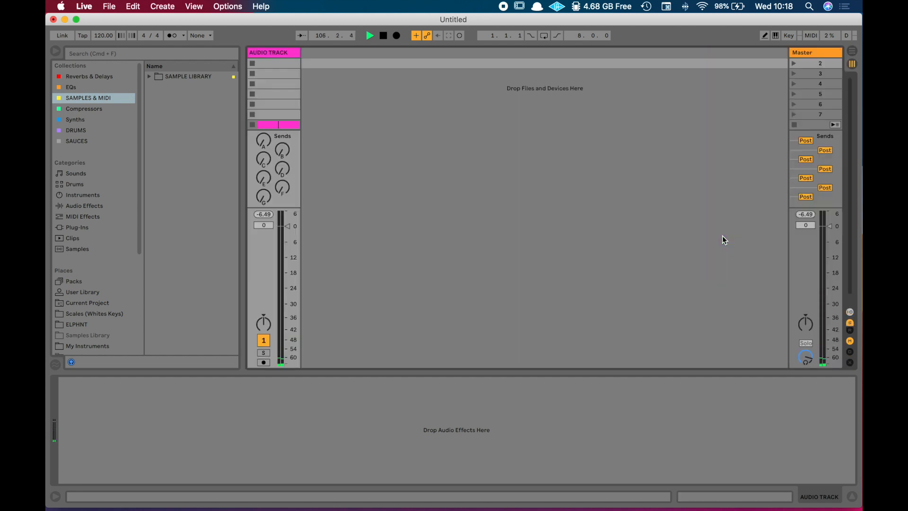
{"action": "key", "text": "space"}
{"action": "key", "text": "Tab"}
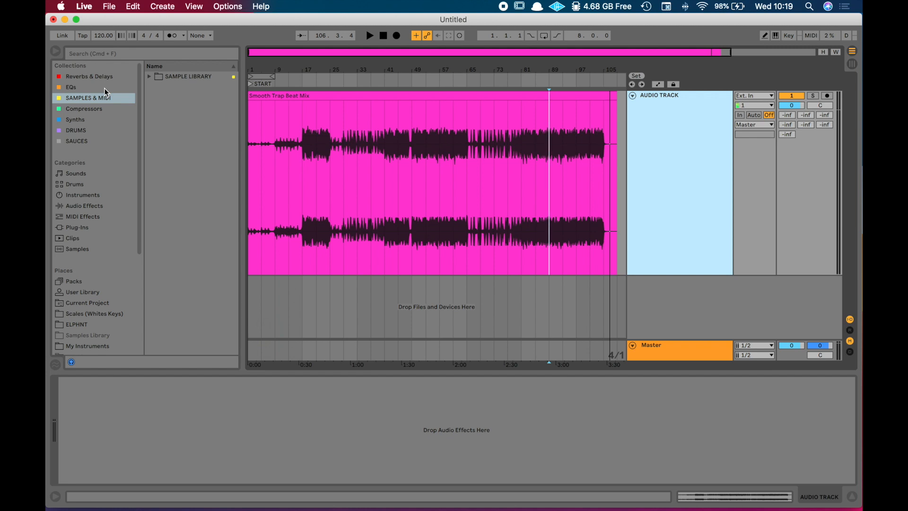
- Show the EQs collection and the Master track's devices, and play the beat to examine its frequency content in Spectrum
{"action": "left_click", "coordinate": [104, 88]}
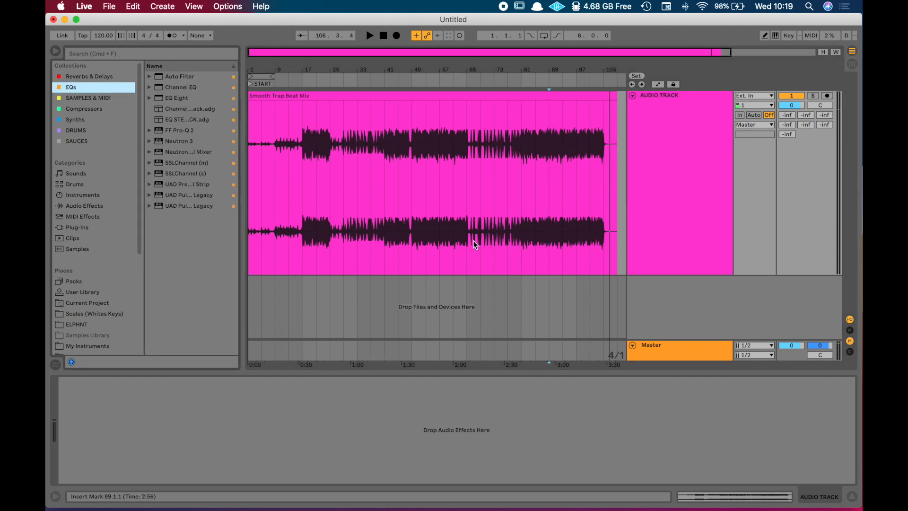
{"action": "left_click", "coordinate": [682, 348]}
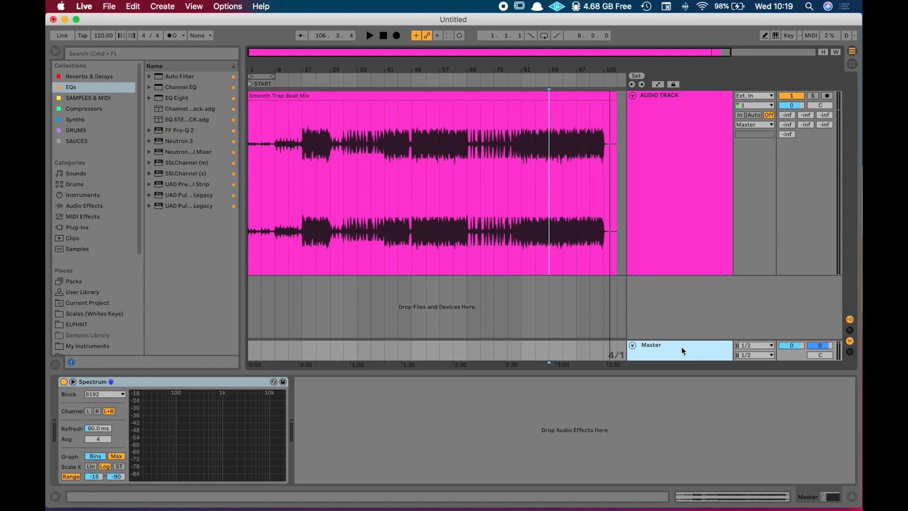
{"action": "left_click", "coordinate": [478, 200]}
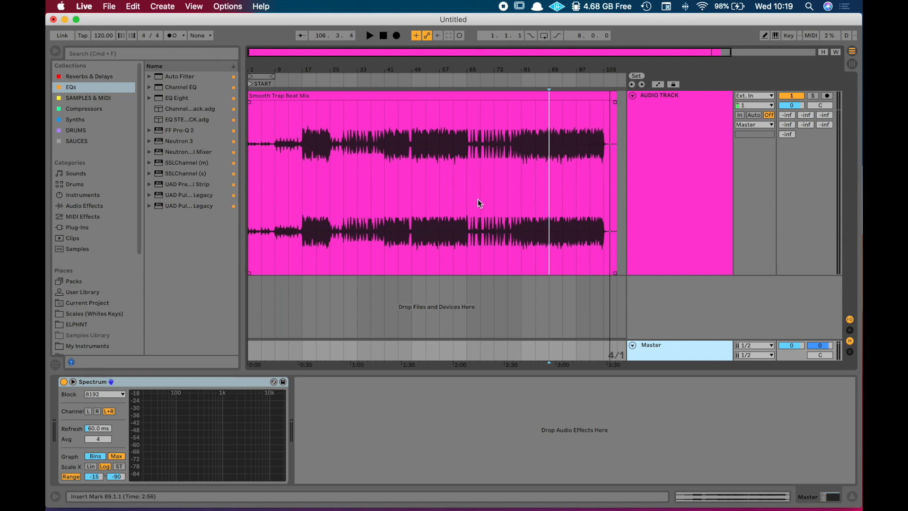
{"action": "key", "text": "space"}
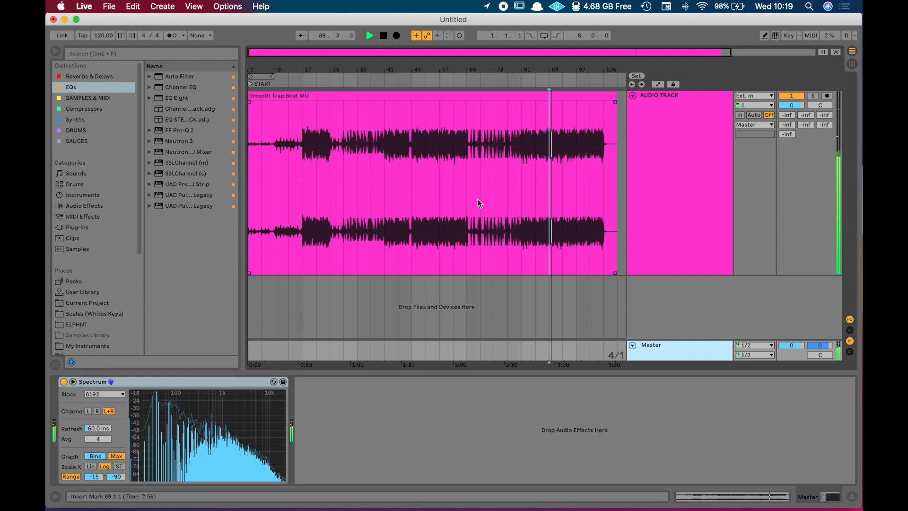
{"action": "mouse_move", "coordinate": [175, 400]}
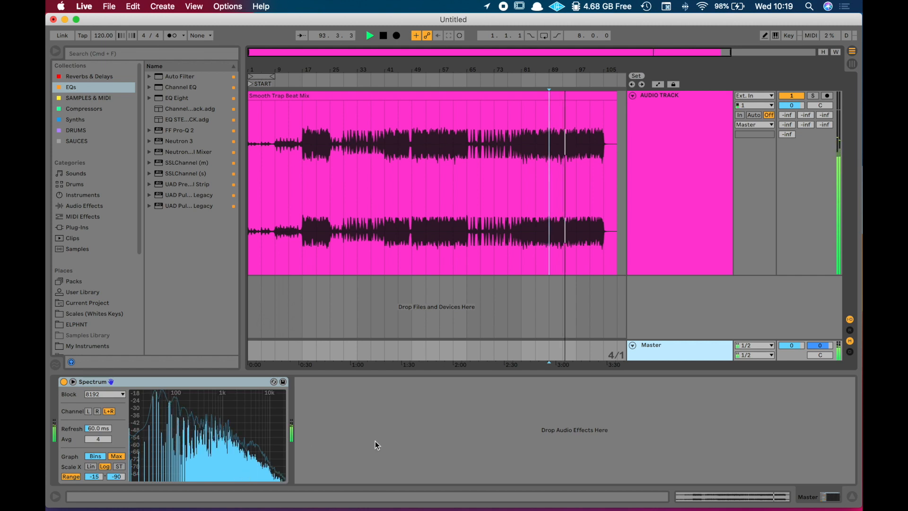
{"action": "key", "text": "space"}
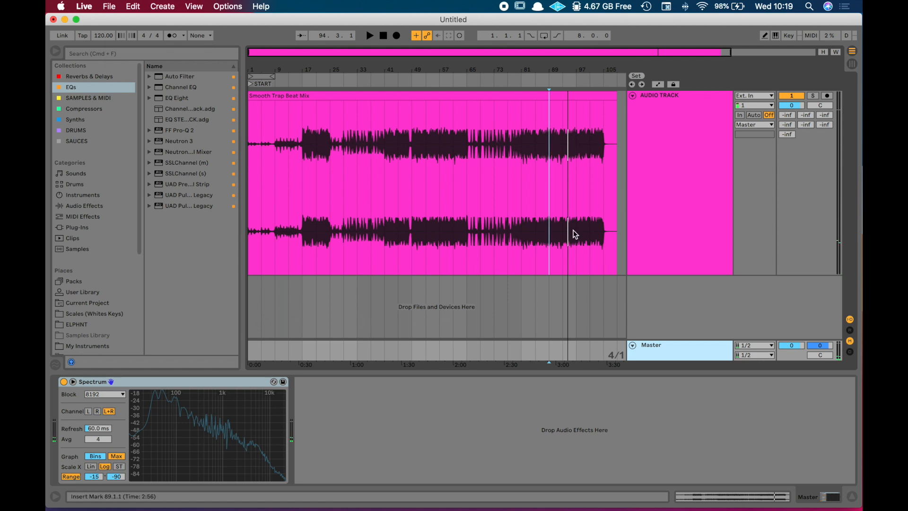
- Loop the 16-bar section of the beat from bar 89 to bar 105
{"action": "scroll", "coordinate": [574, 233], "scroll_direction": "up", "scroll_amount": 5}
{"action": "scroll", "coordinate": [462, 202], "scroll_direction": "down", "scroll_amount": 5}
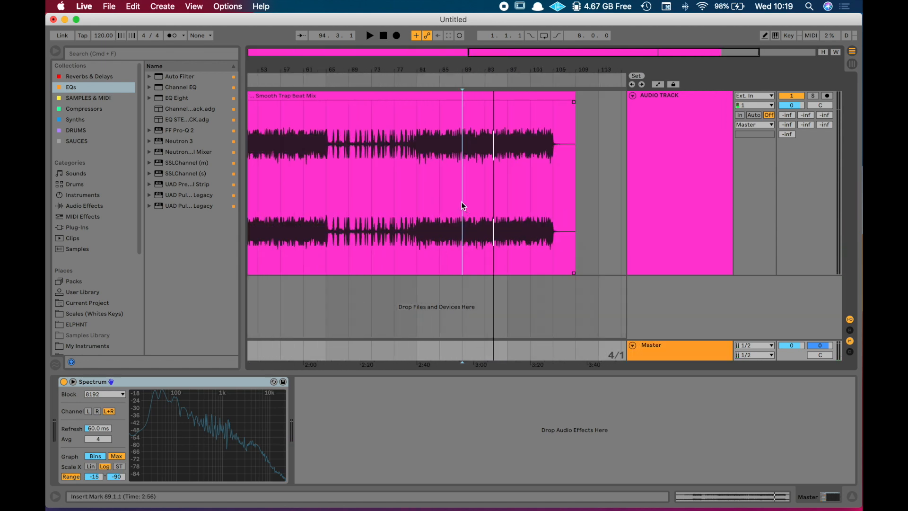
{"action": "left_click_drag", "start_coordinate": [476, 201], "coordinate": [550, 201]}
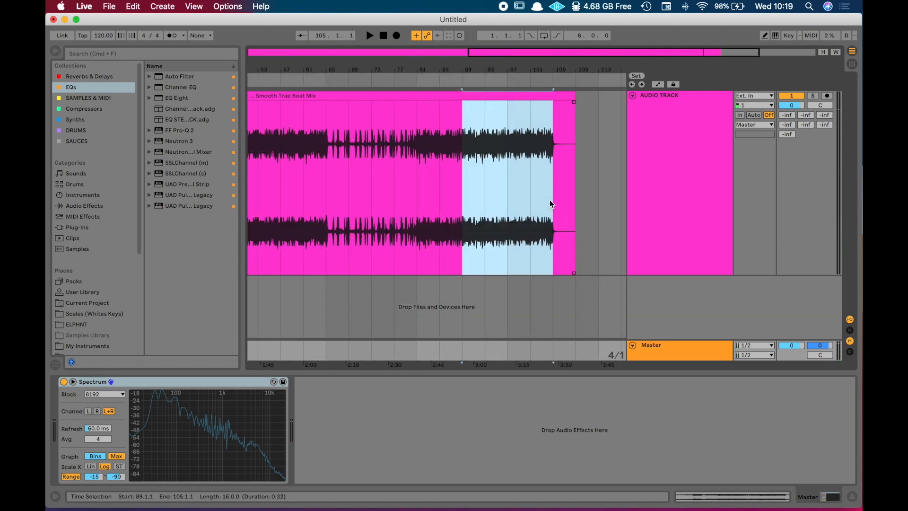
{"action": "key", "text": "super+l"}
- Add EQ Eight to the Master track ahead of Spectrum and start playback of the looped section
{"action": "left_click", "coordinate": [675, 348]}
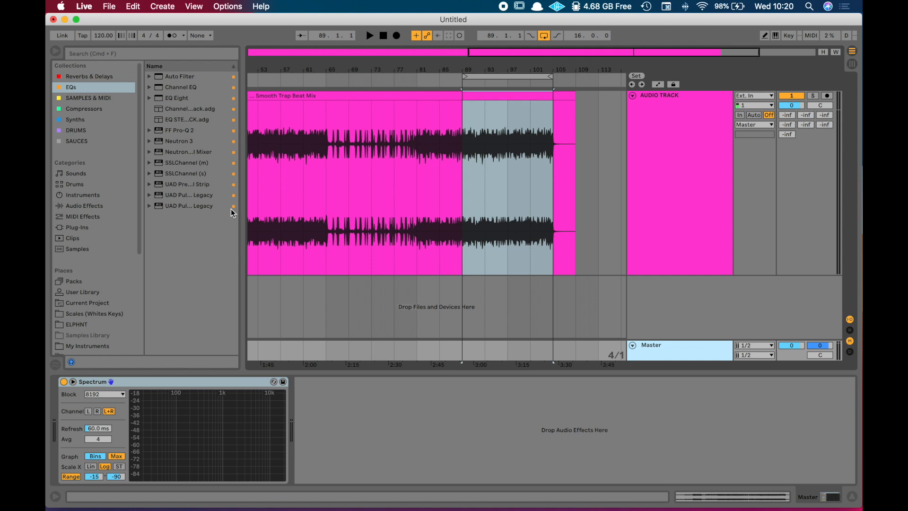
{"action": "left_click_drag", "start_coordinate": [160, 98], "coordinate": [57, 422]}
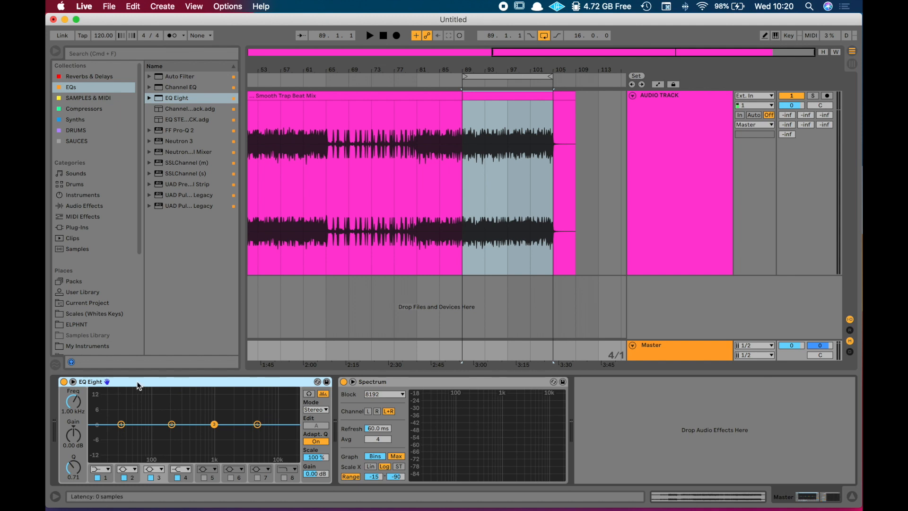
{"action": "key", "text": "space"}
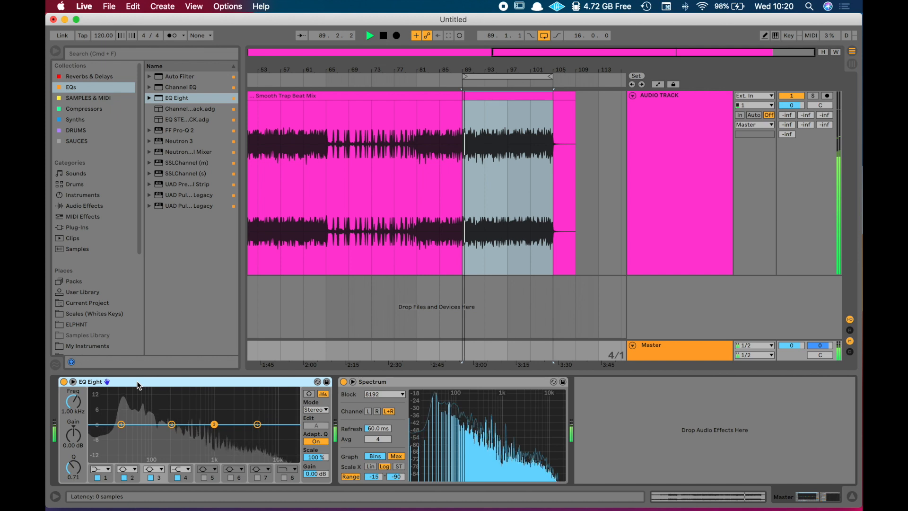
- Change band 1 of the Master's EQ Eight to a steep low cut and set its frequency to 25 Hz
{"action": "left_click", "coordinate": [106, 468]}
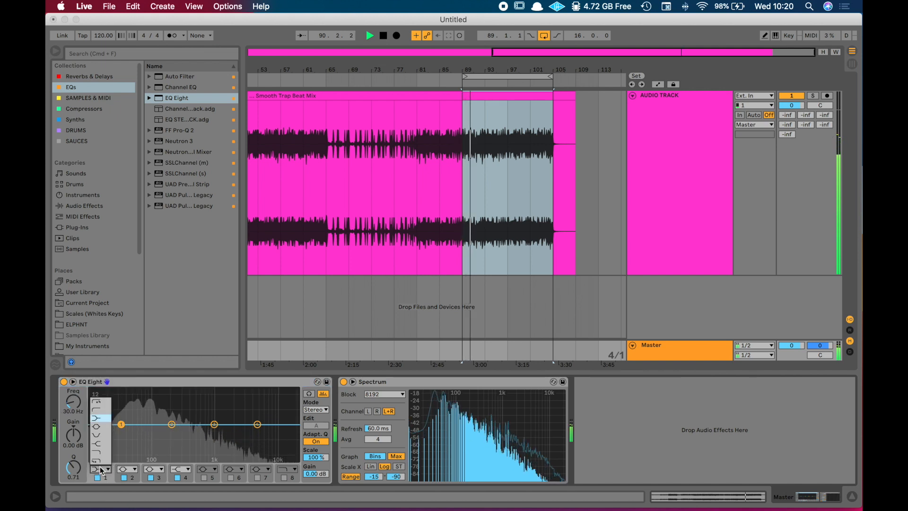
{"action": "left_click", "coordinate": [95, 411]}
{"action": "mouse_move", "coordinate": [76, 408]}
{"action": "left_mouse_down"}
{"action": "mouse_move", "coordinate": [77, 416]}
{"action": "mouse_move", "coordinate": [76, 400]}
{"action": "mouse_move", "coordinate": [77, 415]}
{"action": "left_mouse_up"}
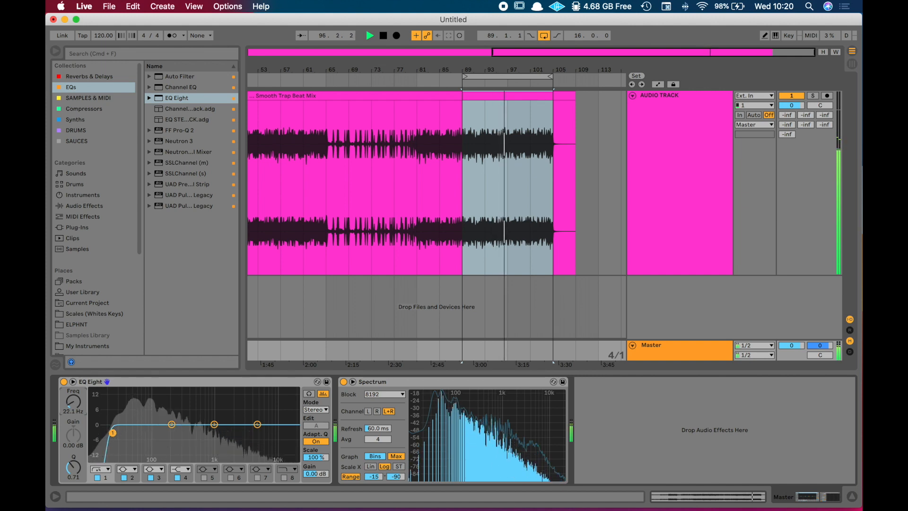
{"action": "left_click_drag", "start_coordinate": [77, 405], "coordinate": [76, 402]}
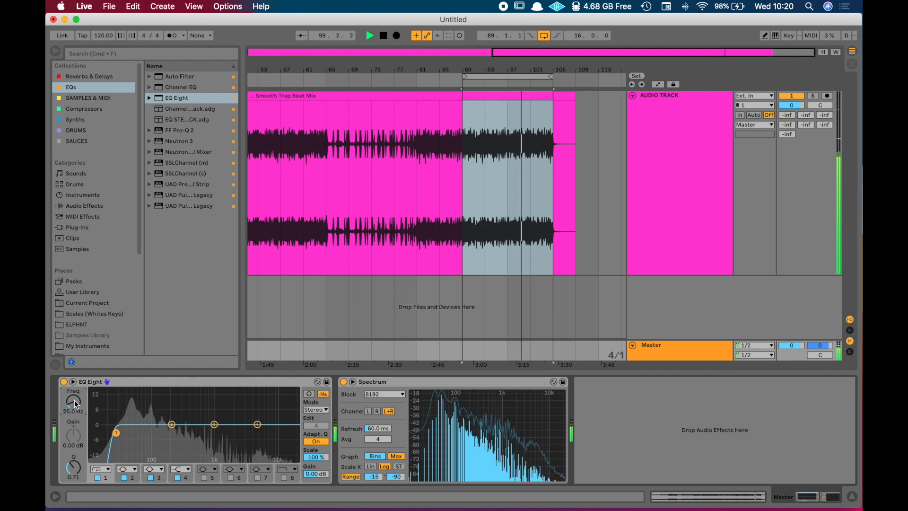
{"action": "key", "text": "space"}
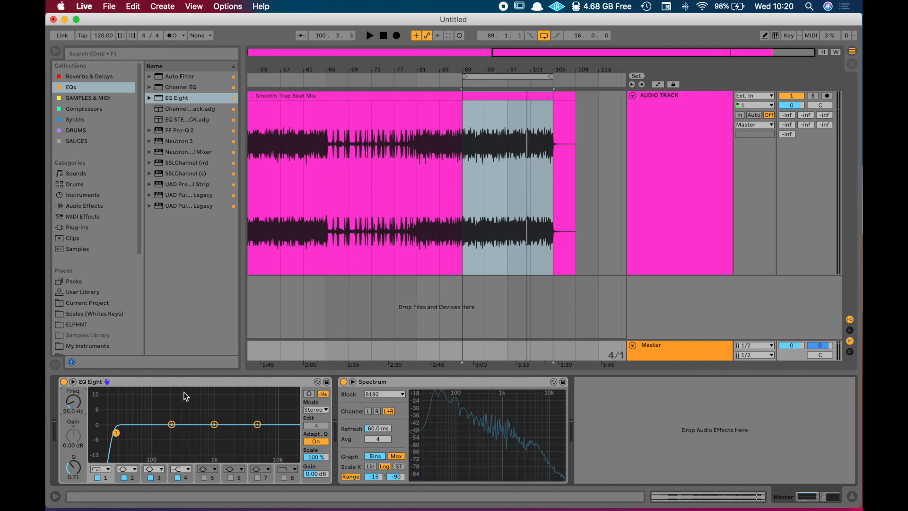
- Set EQ Eight's band 2 to 198 Hz with a gain of -1.77 dB while auditioning the loop
{"action": "key", "text": "space"}
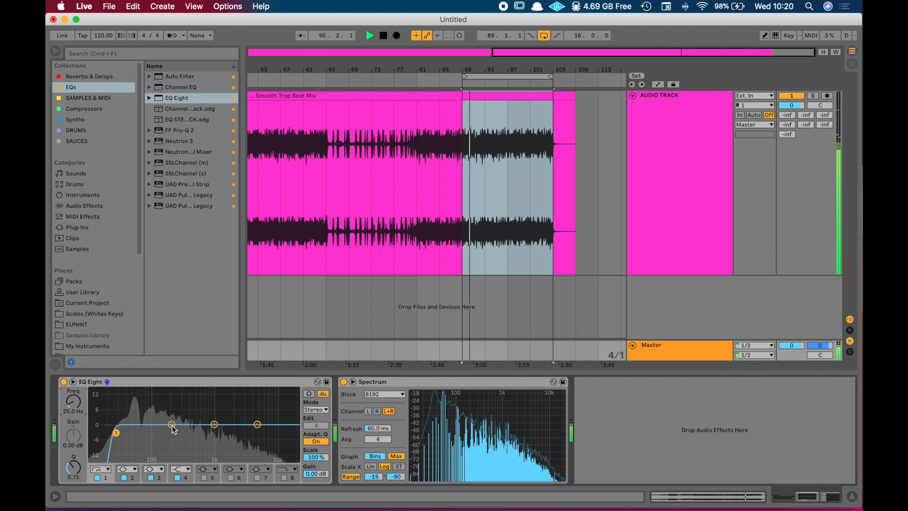
{"action": "key", "text": "space"}
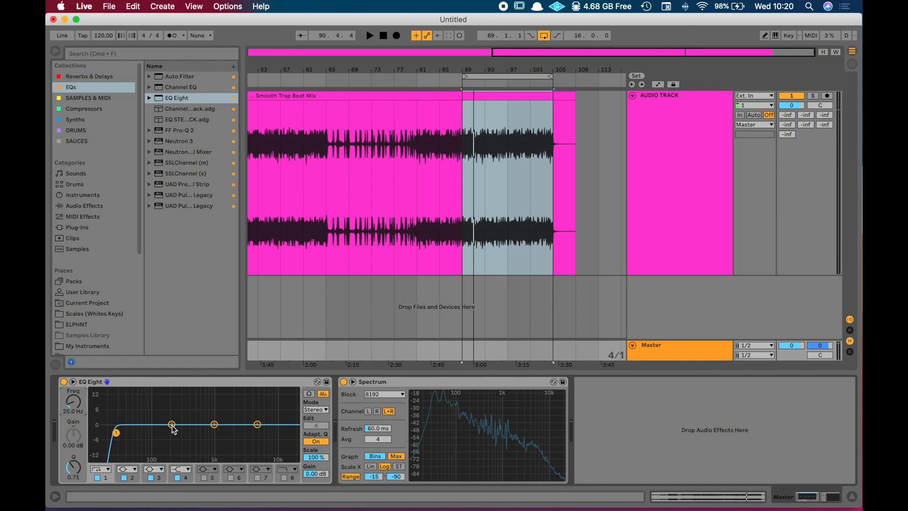
{"action": "key", "text": "space"}
{"action": "mouse_move", "coordinate": [172, 426]}
{"action": "left_mouse_down"}
{"action": "mouse_move", "coordinate": [173, 392]}
{"action": "mouse_move", "coordinate": [205, 392]}
{"action": "mouse_move", "coordinate": [164, 390]}
{"action": "mouse_move", "coordinate": [259, 390]}
{"action": "mouse_move", "coordinate": [172, 391]}
{"action": "mouse_move", "coordinate": [171, 426]}
{"action": "left_mouse_up"}
{"action": "left_click_drag", "start_coordinate": [77, 433], "coordinate": [78, 437]}
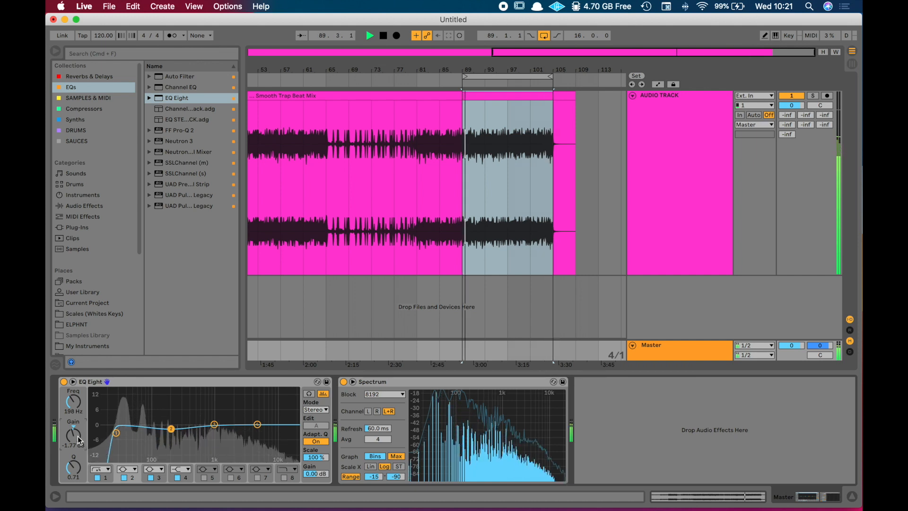
{"action": "key", "text": "space"}
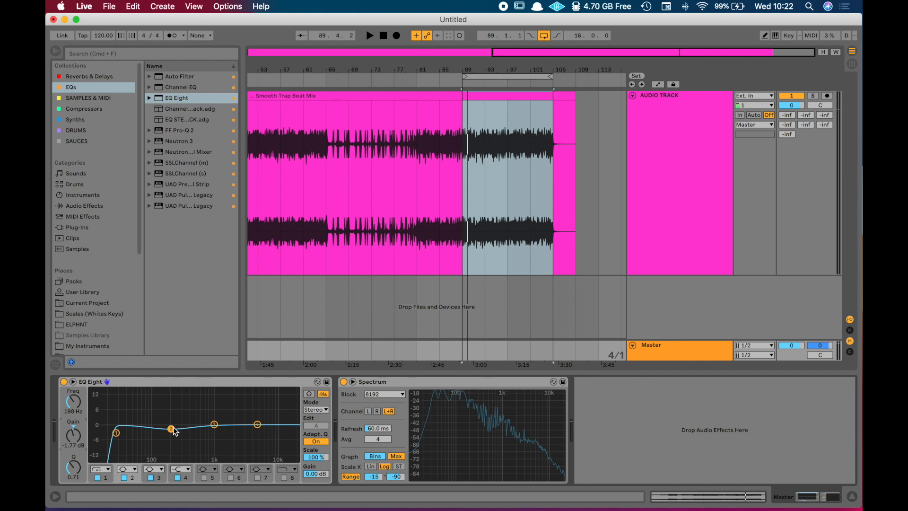
- Add a second EQ Eight between the first one and Spectrum, and set its mode to M/S
{"action": "left_click", "coordinate": [198, 382]}
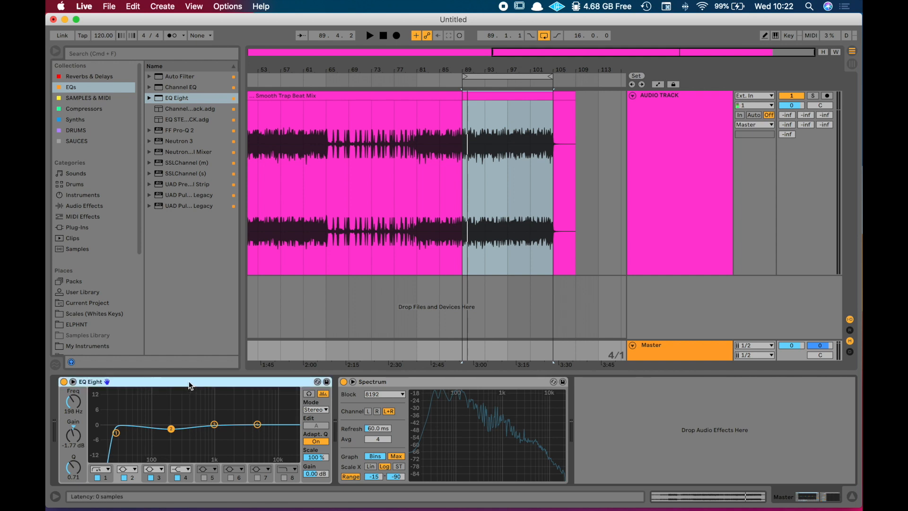
{"action": "mouse_move", "coordinate": [161, 104]}
{"action": "left_mouse_down"}
{"action": "mouse_move", "coordinate": [278, 257]}
{"action": "mouse_move", "coordinate": [338, 401]}
{"action": "left_mouse_up"}
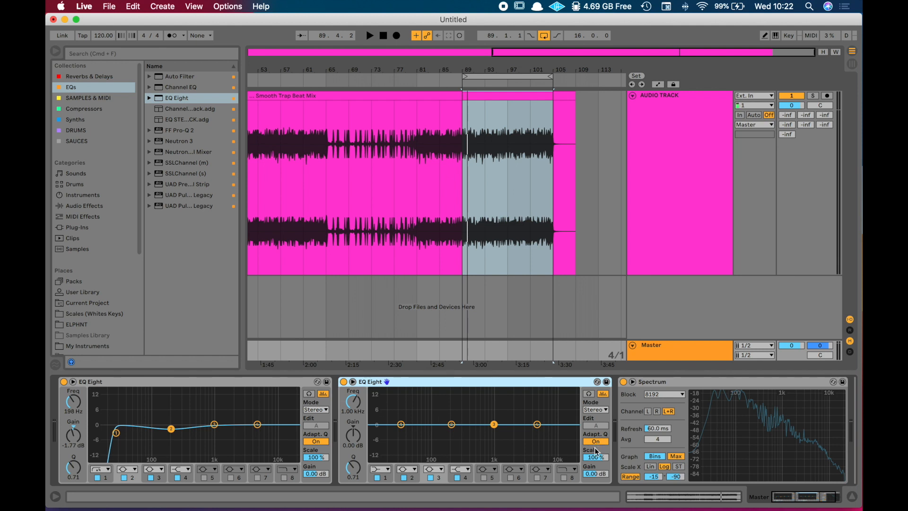
{"action": "left_click", "coordinate": [600, 410]}
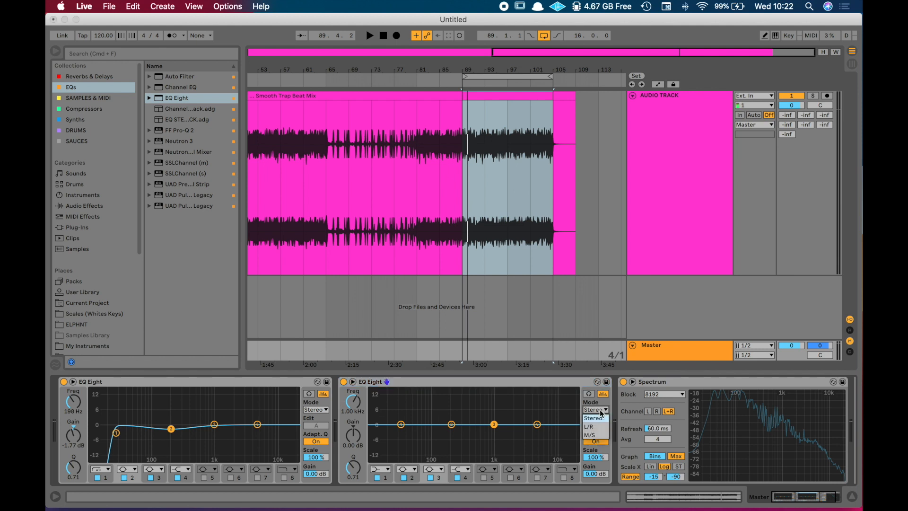
{"action": "left_click", "coordinate": [601, 435]}
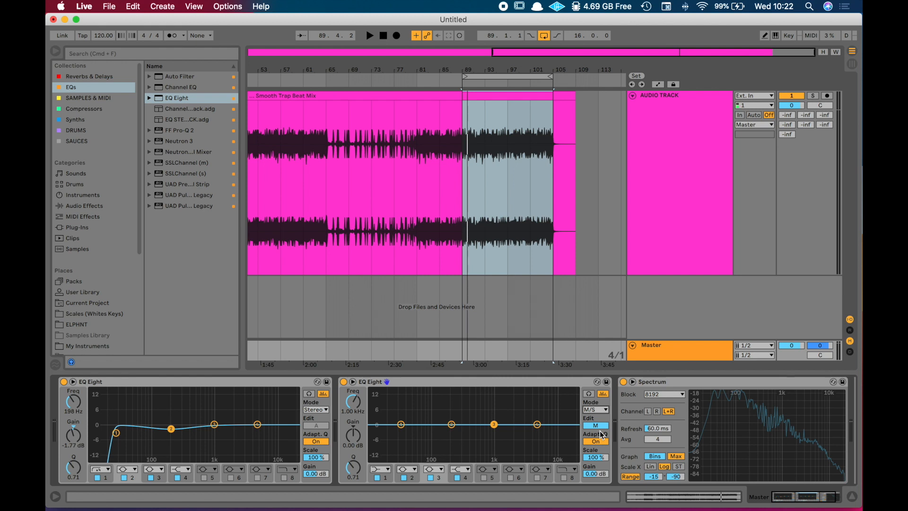
- Enable band 1 as a low cut on the second EQ Eight's Side channel and set its frequency to about 344 Hz
{"action": "left_click", "coordinate": [603, 425]}
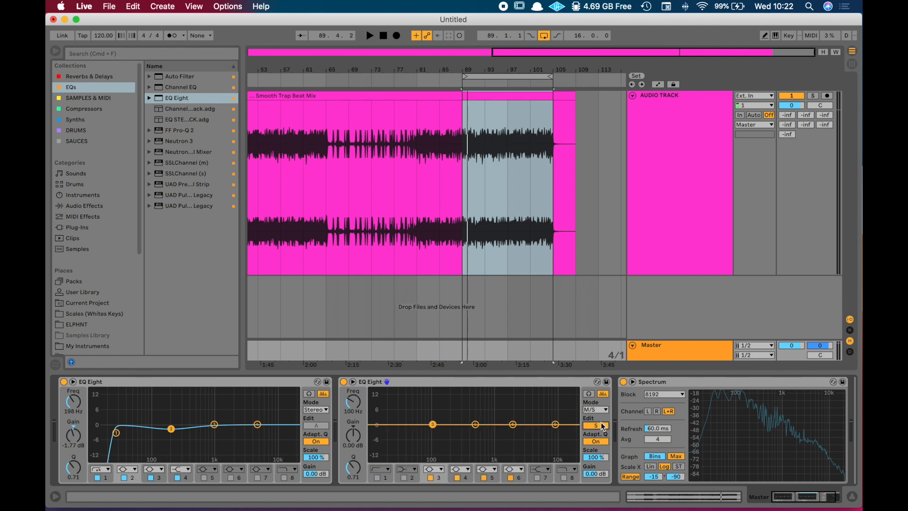
{"action": "left_click", "coordinate": [602, 426]}
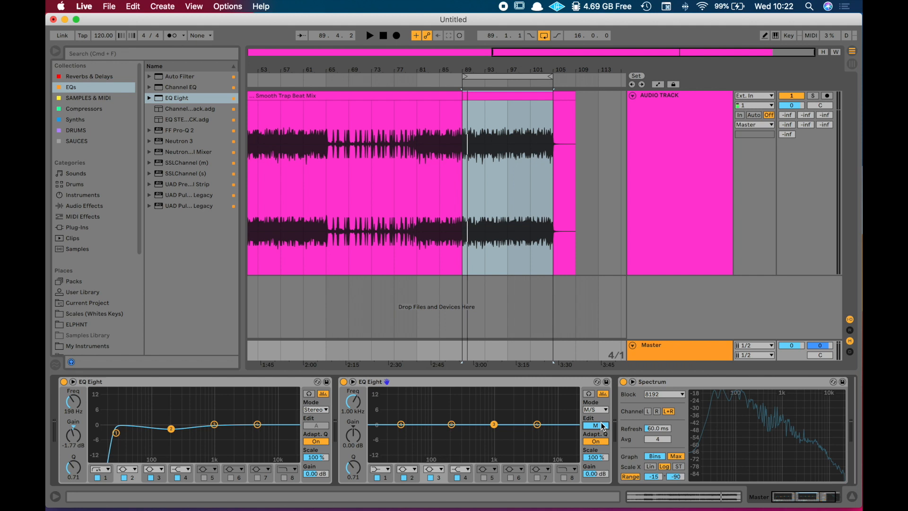
{"action": "left_click", "coordinate": [600, 426]}
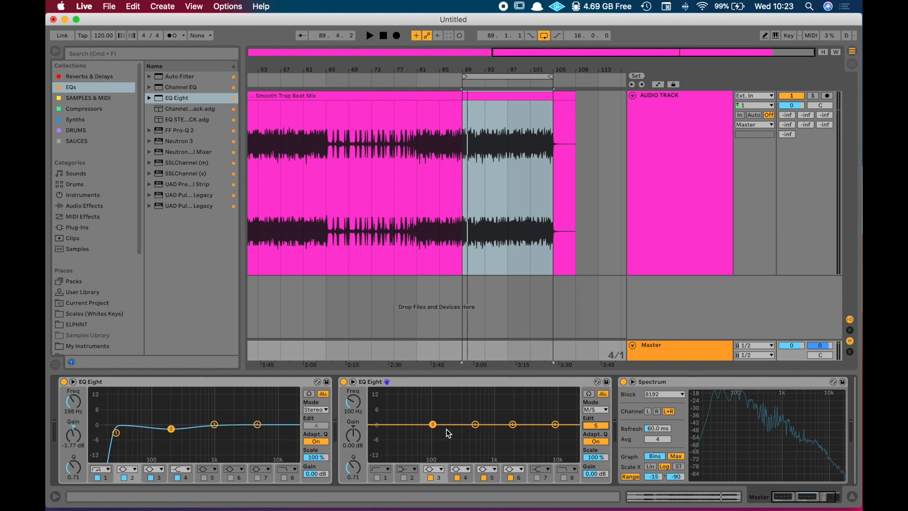
{"action": "left_click", "coordinate": [378, 477]}
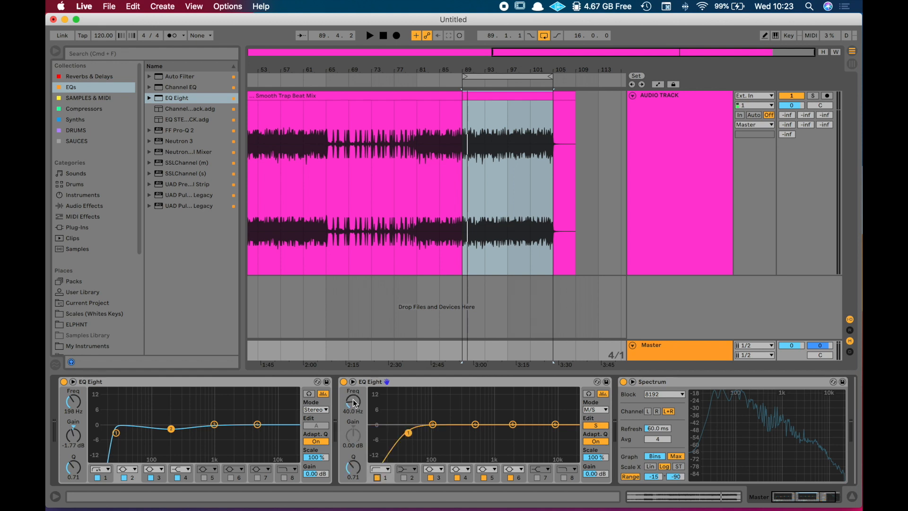
{"action": "key", "text": "space"}
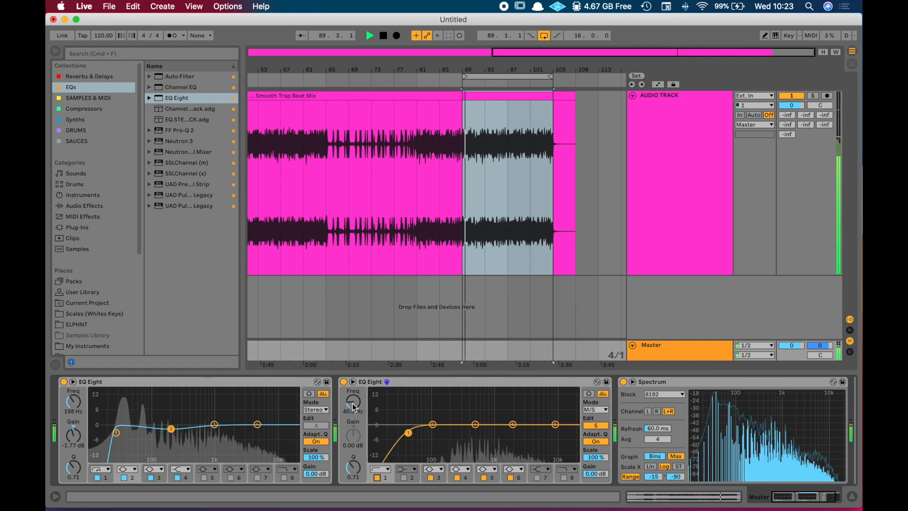
{"action": "left_click_drag", "start_coordinate": [353, 403], "coordinate": [353, 367]}
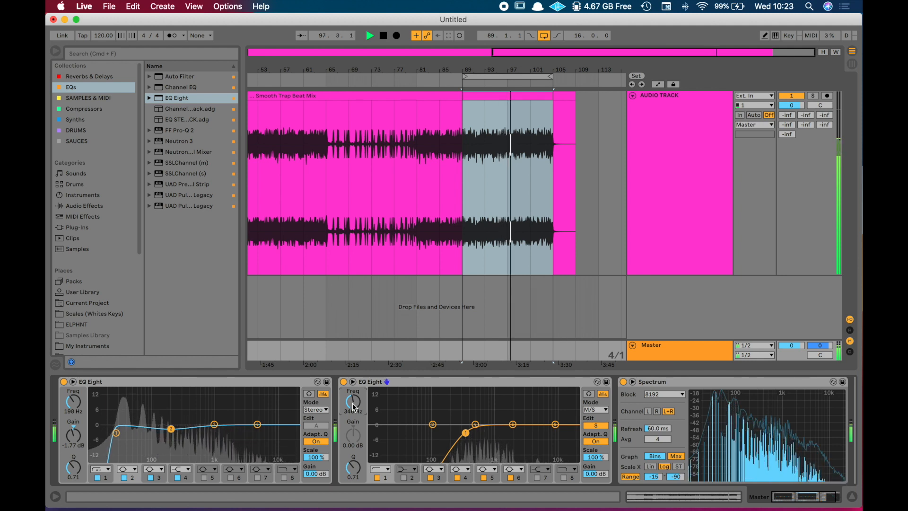
{"action": "key", "text": "space"}
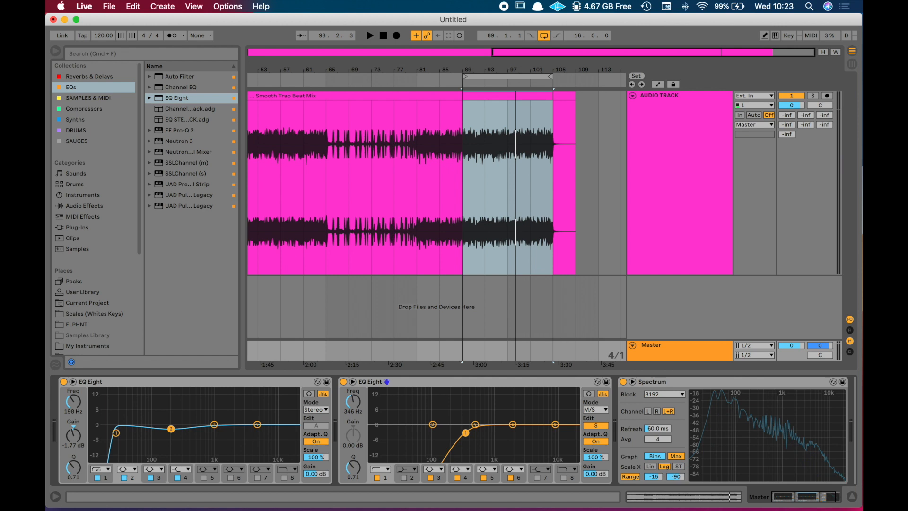
{"action": "left_click_drag", "start_coordinate": [465, 433], "coordinate": [466, 433]}
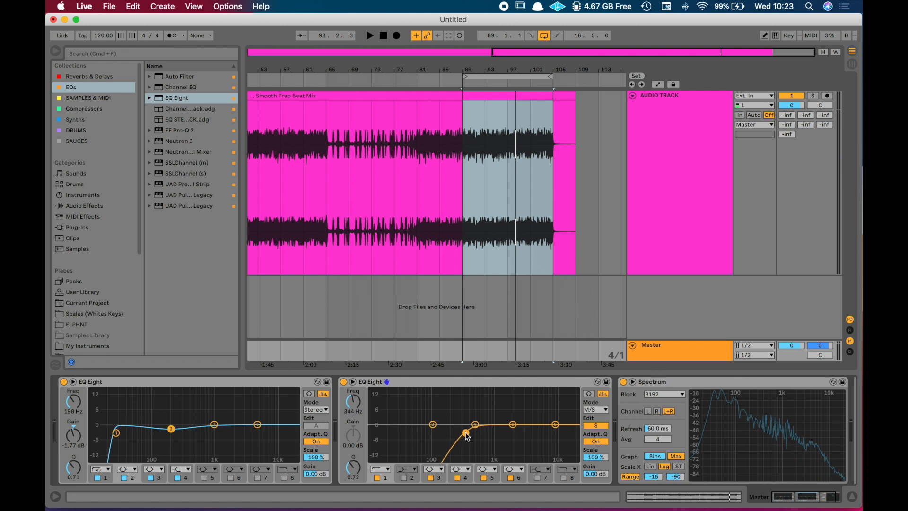
- Change band 6 of the Side channel to a high shelf and set it to 1.11 kHz with 2.85 dB gain while auditioning
{"action": "left_click", "coordinate": [556, 424]}
{"action": "left_click", "coordinate": [520, 470]}
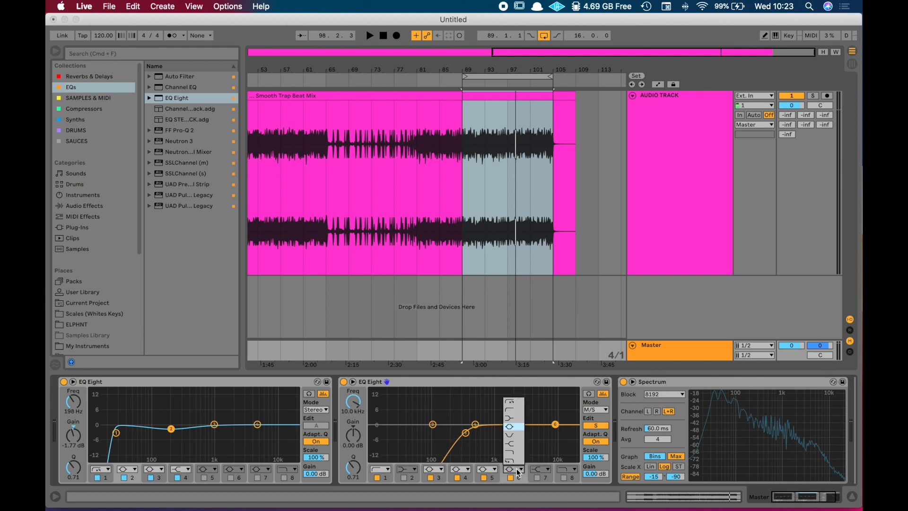
{"action": "left_click", "coordinate": [514, 436]}
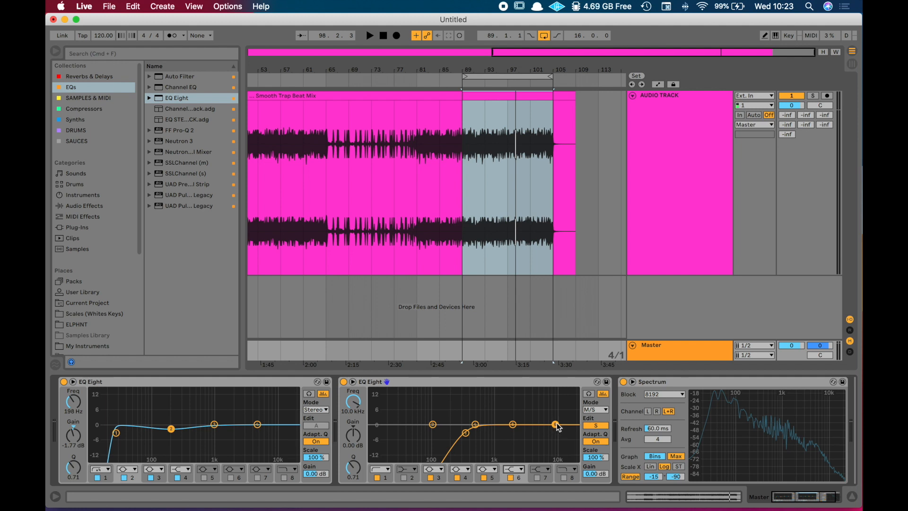
{"action": "key", "text": "space"}
{"action": "left_click_drag", "start_coordinate": [556, 424], "coordinate": [527, 399]}
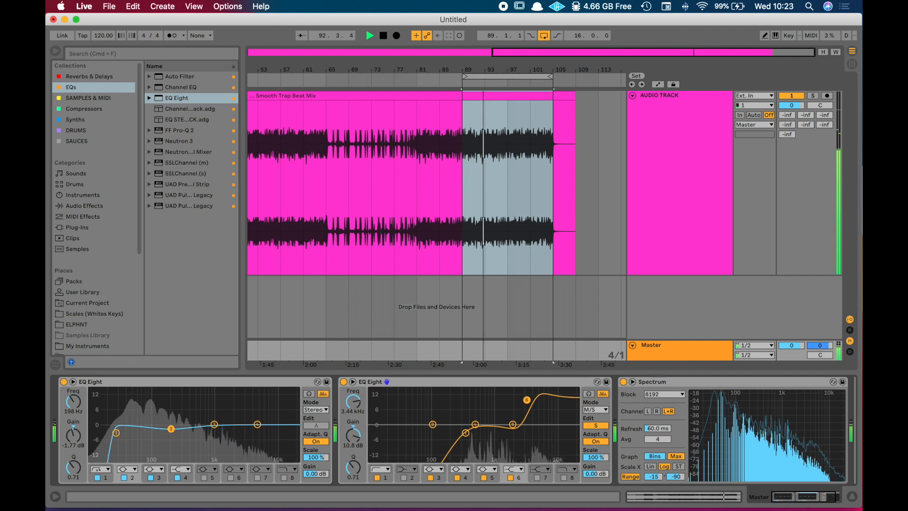
{"action": "left_click_drag", "start_coordinate": [527, 400], "coordinate": [497, 417]}
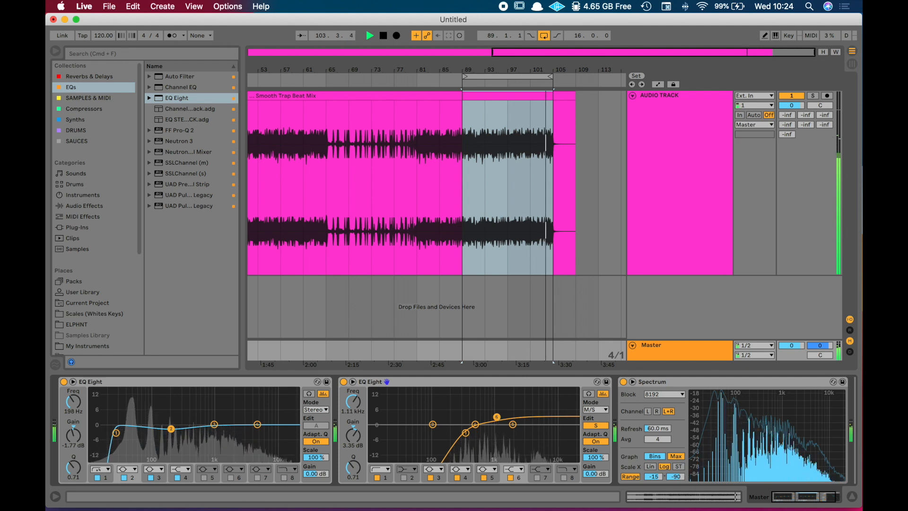
{"action": "left_click_drag", "start_coordinate": [497, 416], "coordinate": [496, 419]}
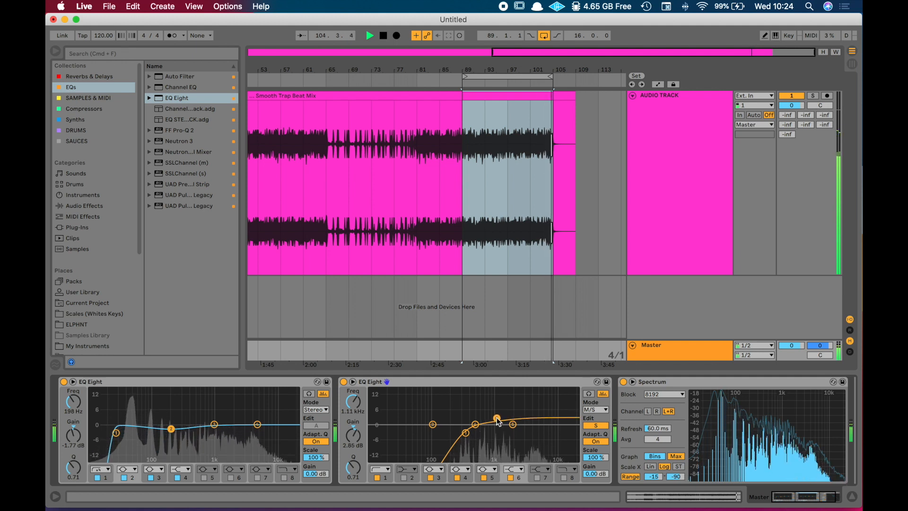
{"action": "key", "text": "space"}
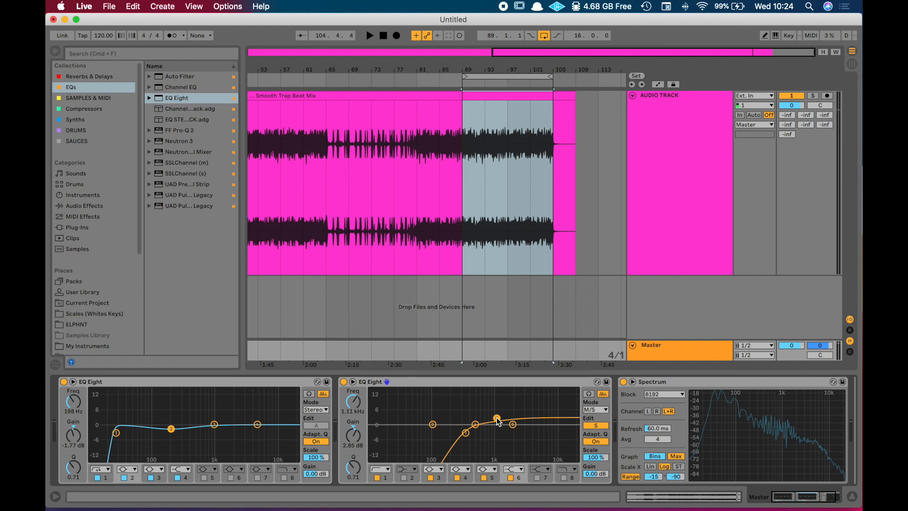
- Lower the Side channel's band 1 low cut to 250 Hz and recheck the band 6 shelf during playback
{"action": "left_click_drag", "start_coordinate": [468, 437], "coordinate": [458, 436]}
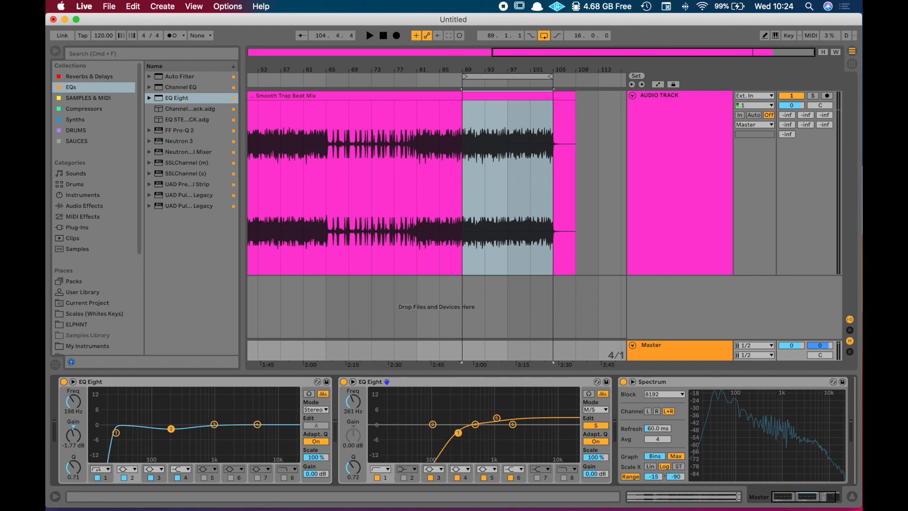
{"action": "key", "text": "space"}
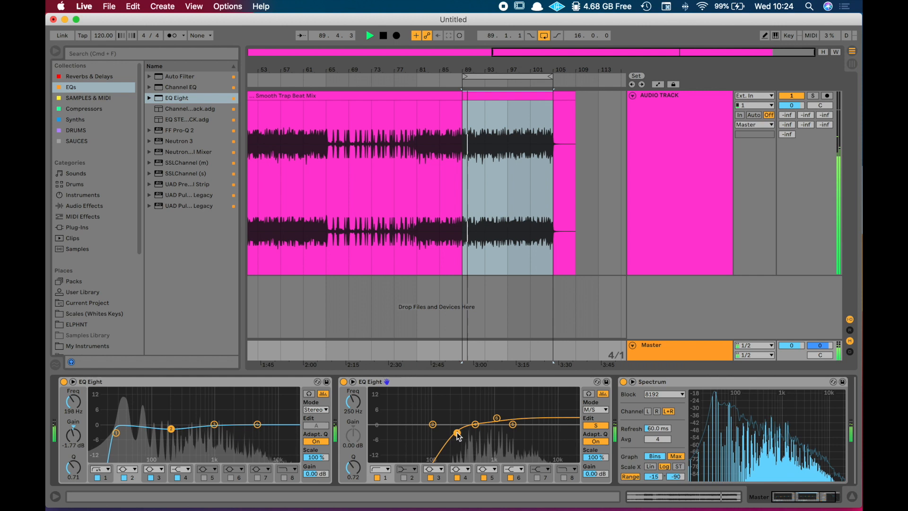
{"action": "left_click", "coordinate": [498, 419]}
{"action": "left_click_drag", "start_coordinate": [497, 418], "coordinate": [498, 420]}
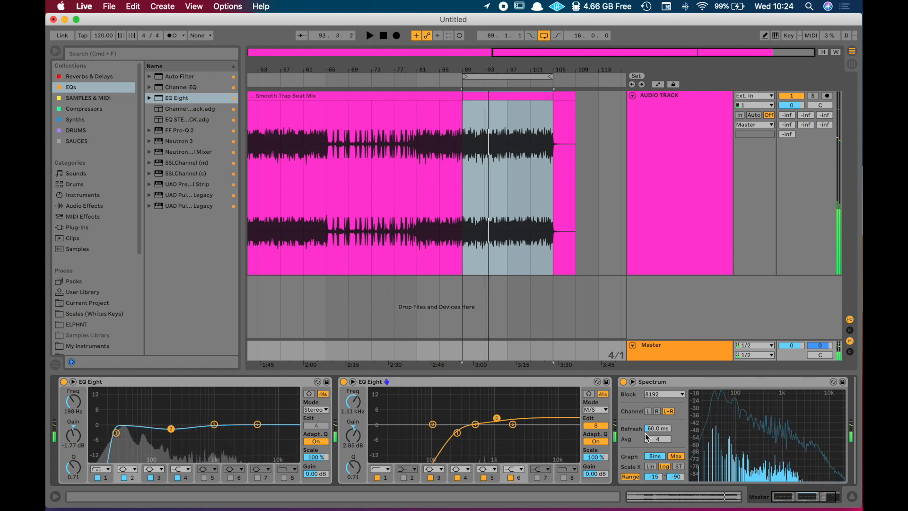
- Switch the second EQ Eight to its Mid channel and boost the band 1 low shelf by 2.36 dB at 79.1 Hz
{"action": "left_click", "coordinate": [602, 426]}
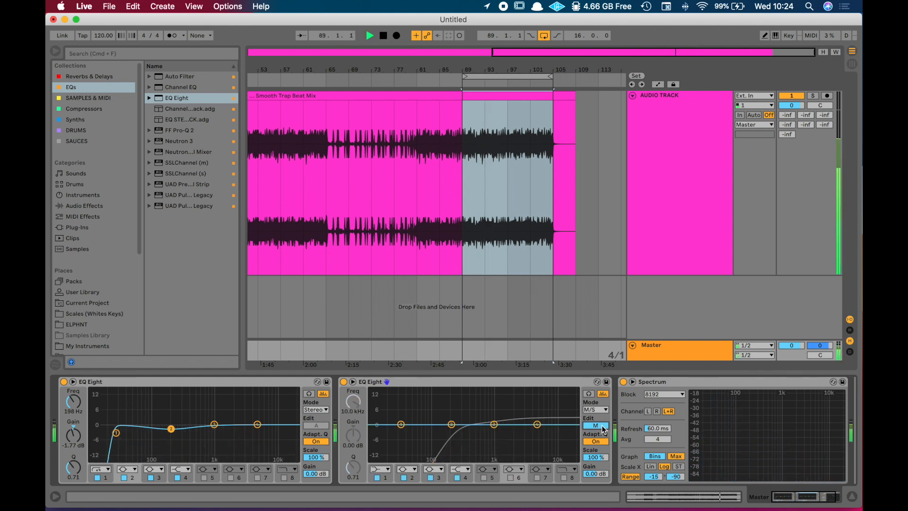
{"action": "key", "text": "space"}
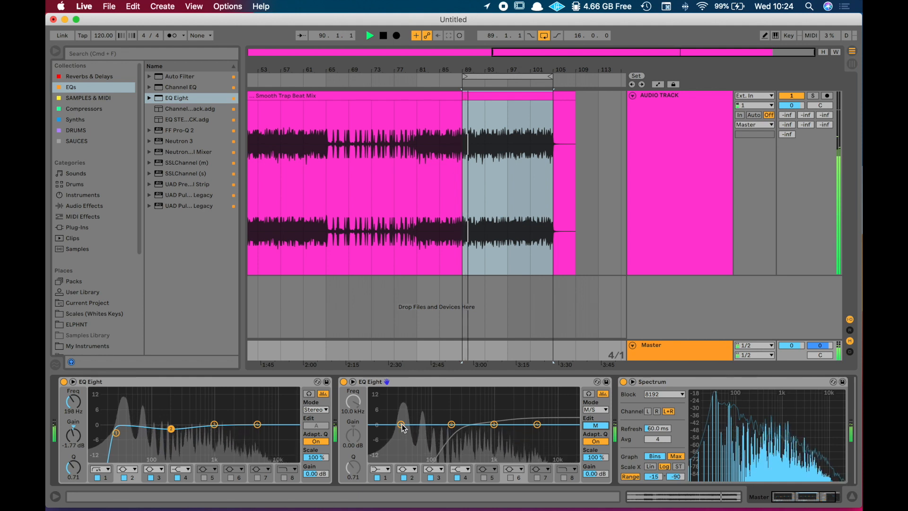
{"action": "left_click_drag", "start_coordinate": [402, 424], "coordinate": [427, 421]}
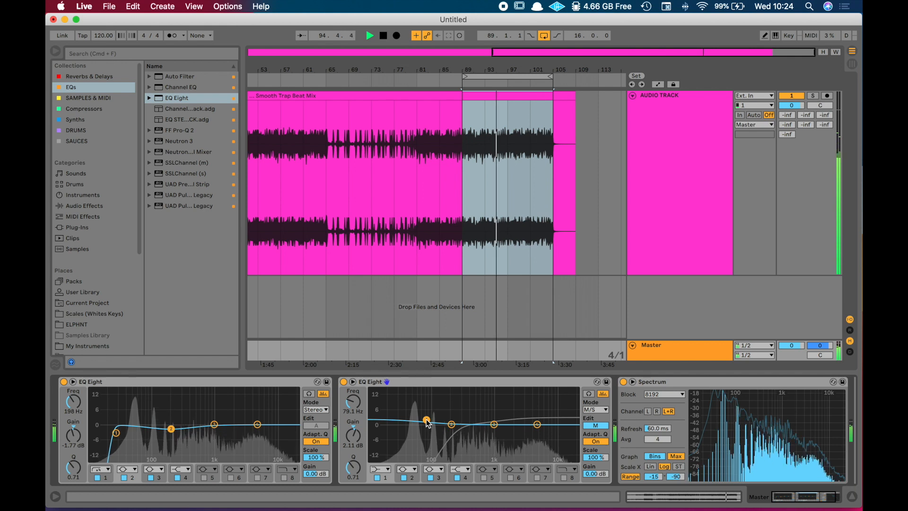
{"action": "left_click", "coordinate": [537, 424]}
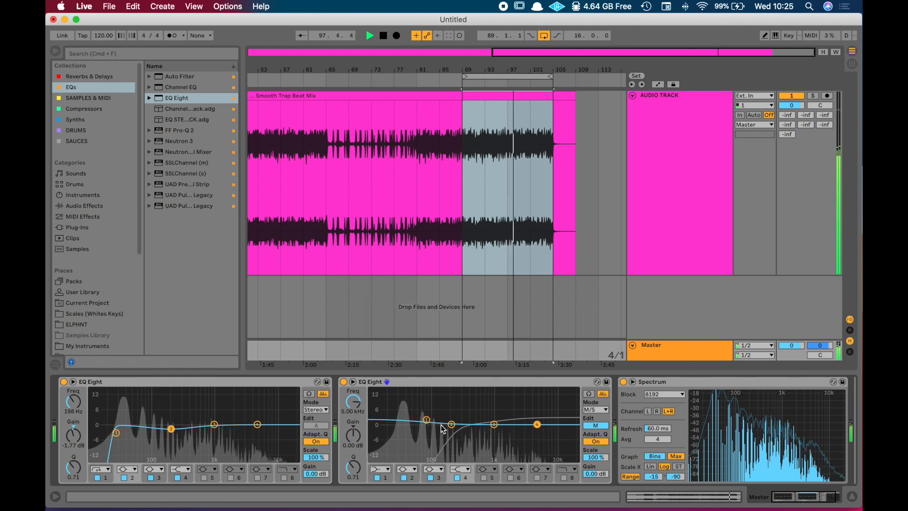
{"action": "left_click", "coordinate": [426, 419]}
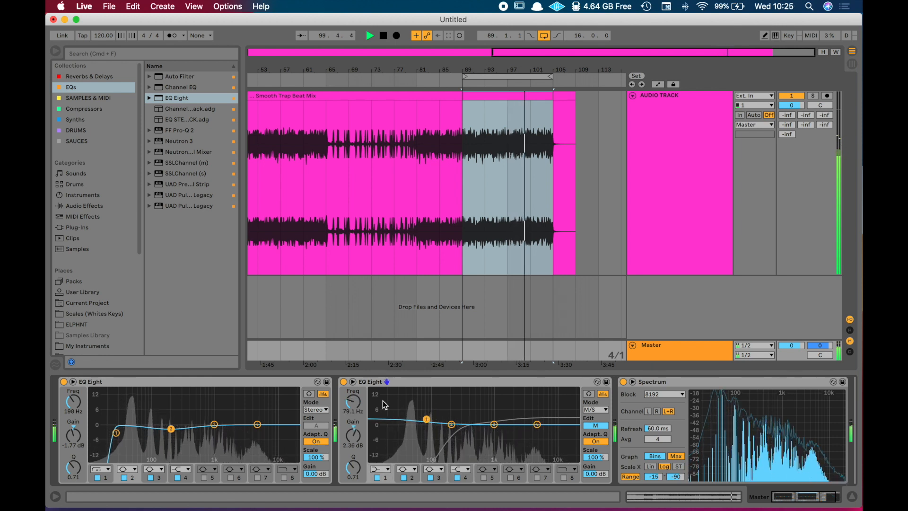
{"action": "key", "text": "space"}
- Group the two EQ Eight devices on the Master track into an Audio Effect Rack
{"action": "left_click", "coordinate": [441, 381]}
{"action": "left_click", "coordinate": [240, 382]}
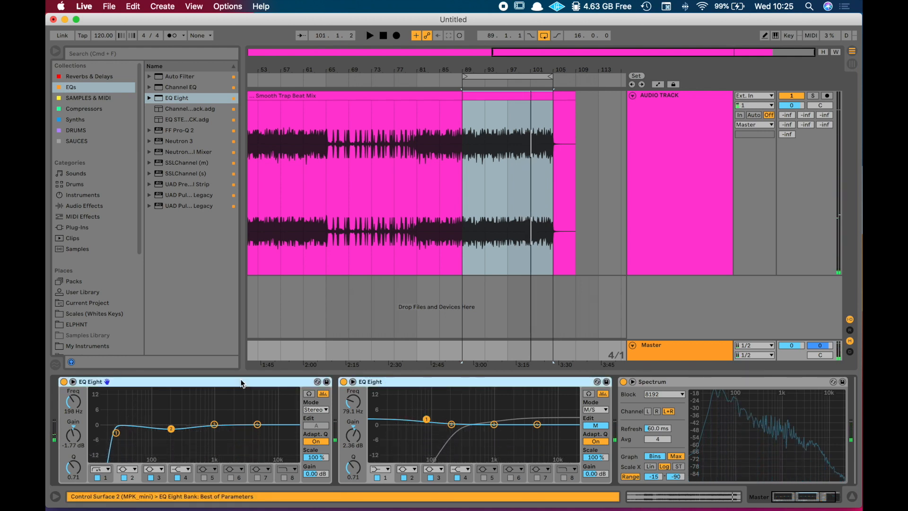
{"action": "key", "text": "super+g"}
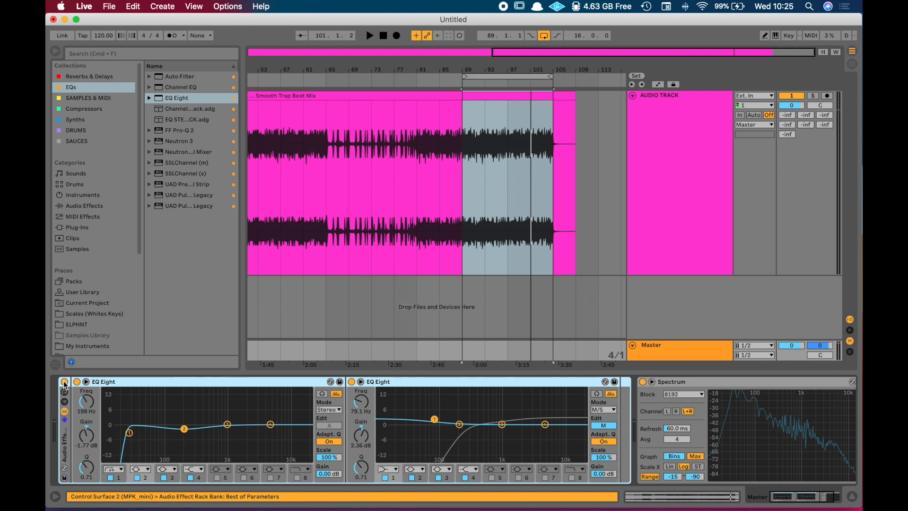
- Compare the looped section with the EQ rack bypassed and active, leaving the rack switched on
{"action": "key", "text": "space"}
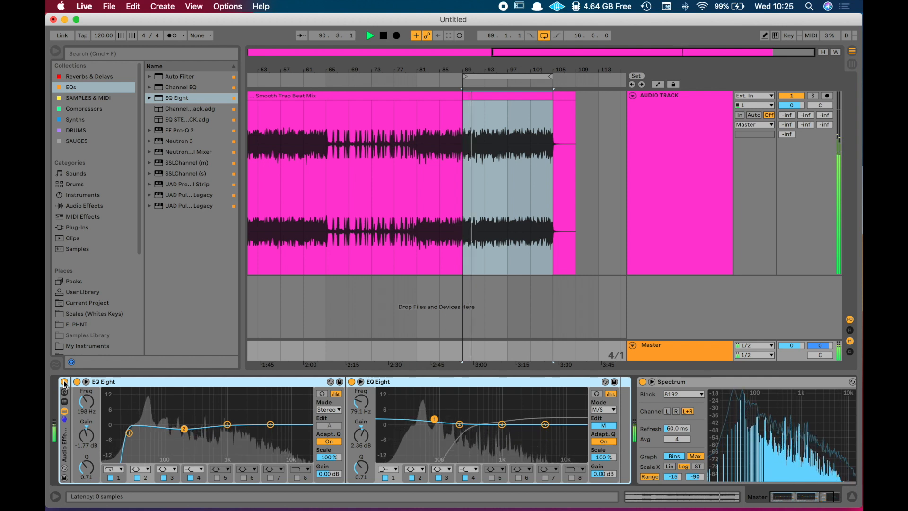
{"action": "left_click", "coordinate": [64, 381]}
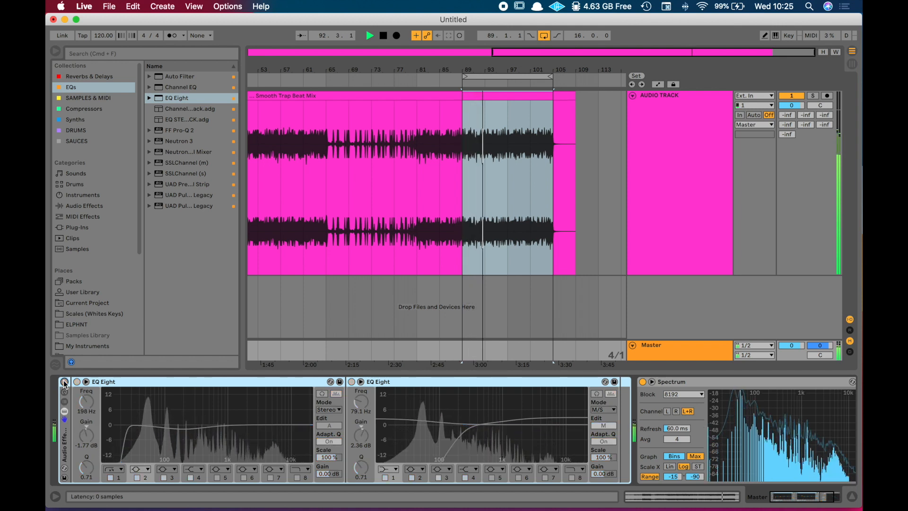
{"action": "left_click", "coordinate": [64, 382]}
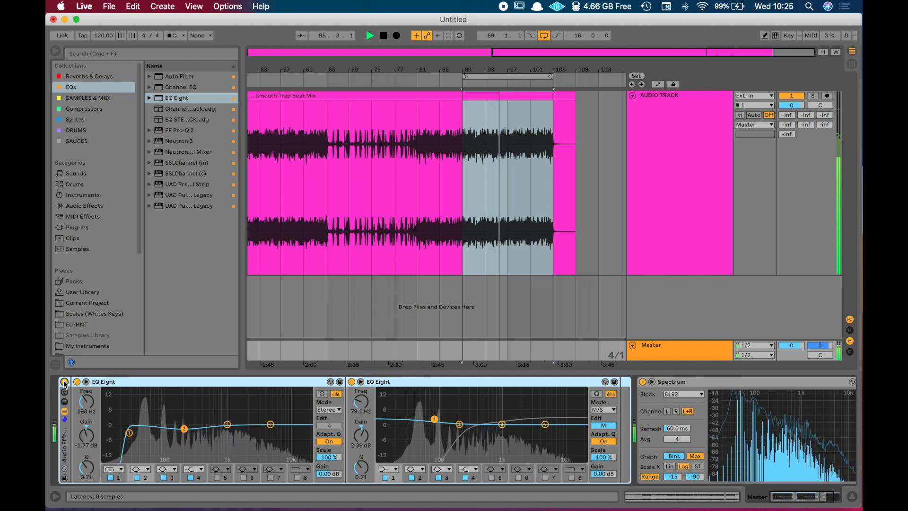
{"action": "left_click", "coordinate": [65, 382]}
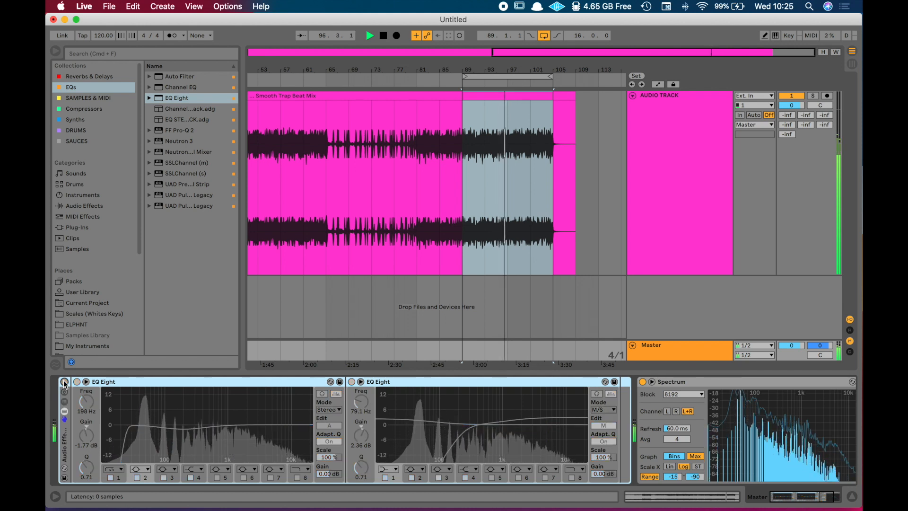
{"action": "left_click", "coordinate": [64, 382]}
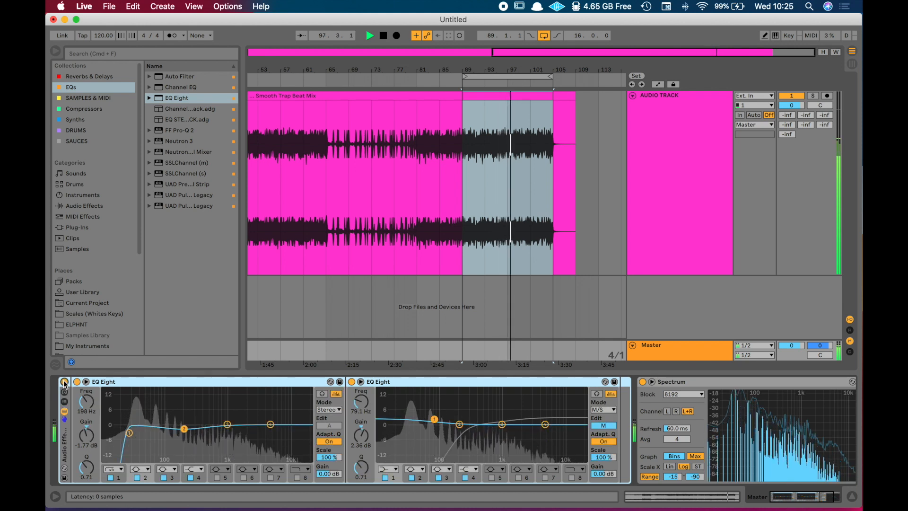
{"action": "key", "text": "space"}
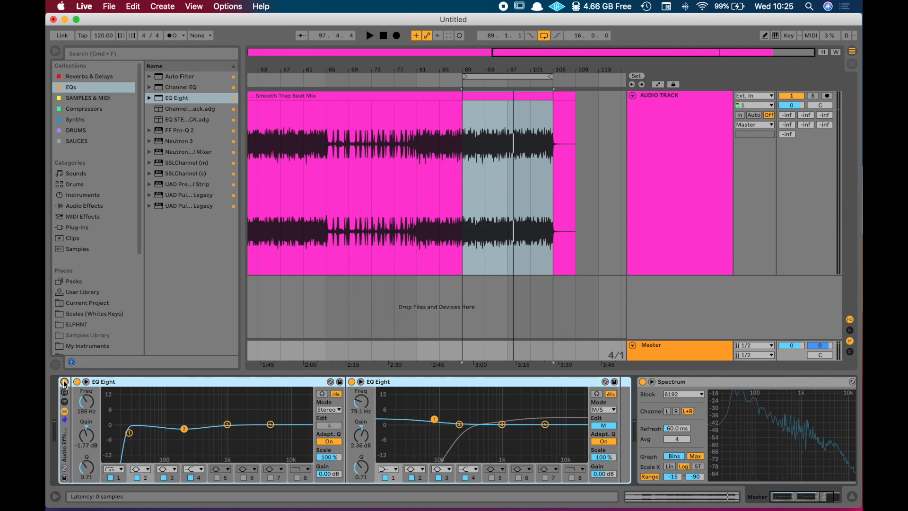
- Add Glue Compressor from the Compressors collection between the EQ rack and Spectrum, and start playback of the loop
{"action": "scroll", "coordinate": [458, 385], "scroll_direction": "right", "scroll_amount": 3}
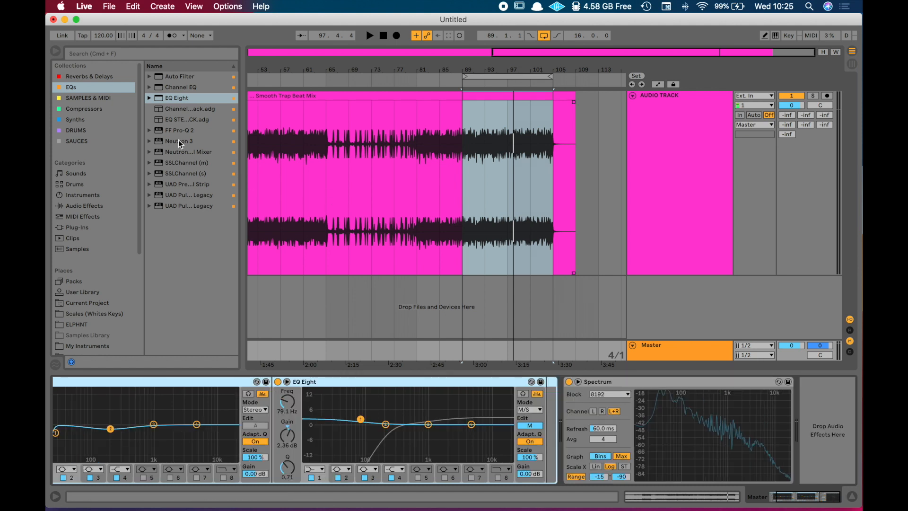
{"action": "left_click", "coordinate": [110, 110]}
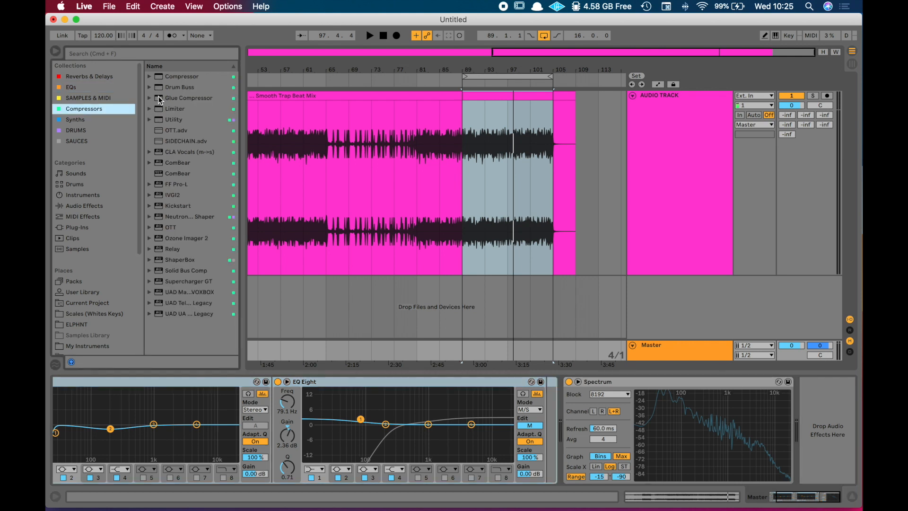
{"action": "left_click_drag", "start_coordinate": [158, 95], "coordinate": [561, 384]}
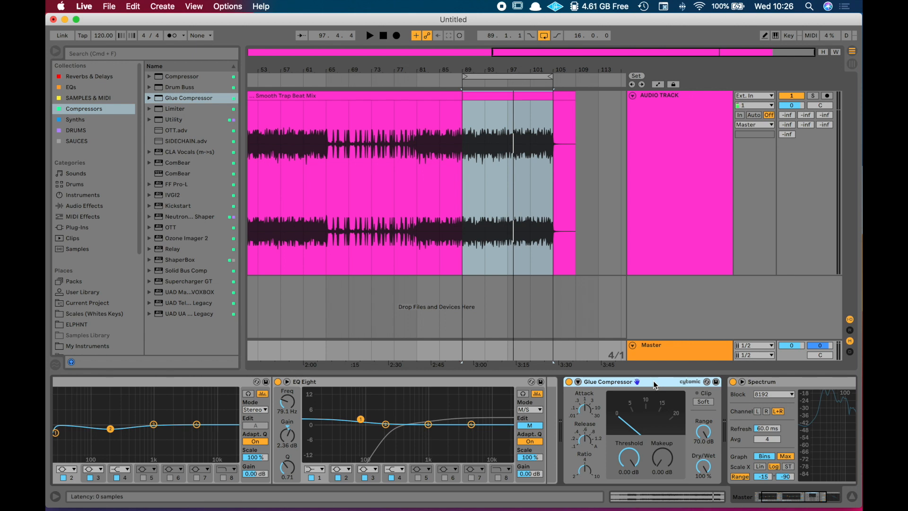
{"action": "left_click", "coordinate": [587, 412]}
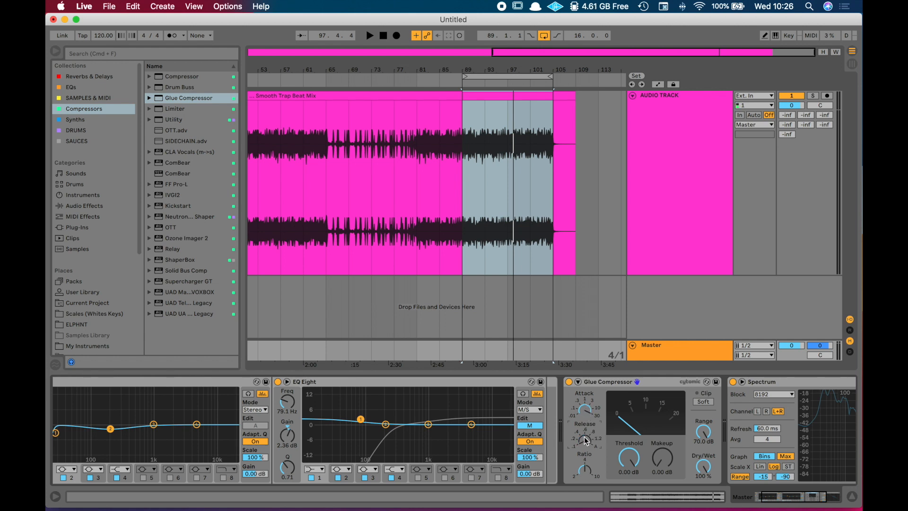
{"action": "key", "text": "space"}
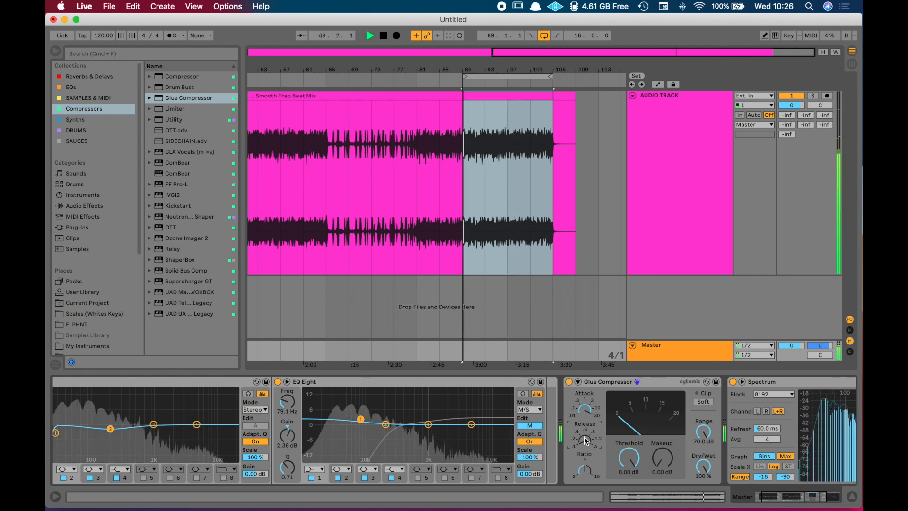
- Lower the Glue Compressor's threshold to -19.4 dB and compare the loop with the compressor bypassed and active
{"action": "mouse_move", "coordinate": [629, 453]}
{"action": "left_mouse_down"}
{"action": "mouse_move", "coordinate": [628, 482]}
{"action": "mouse_move", "coordinate": [629, 464]}
{"action": "left_mouse_up"}
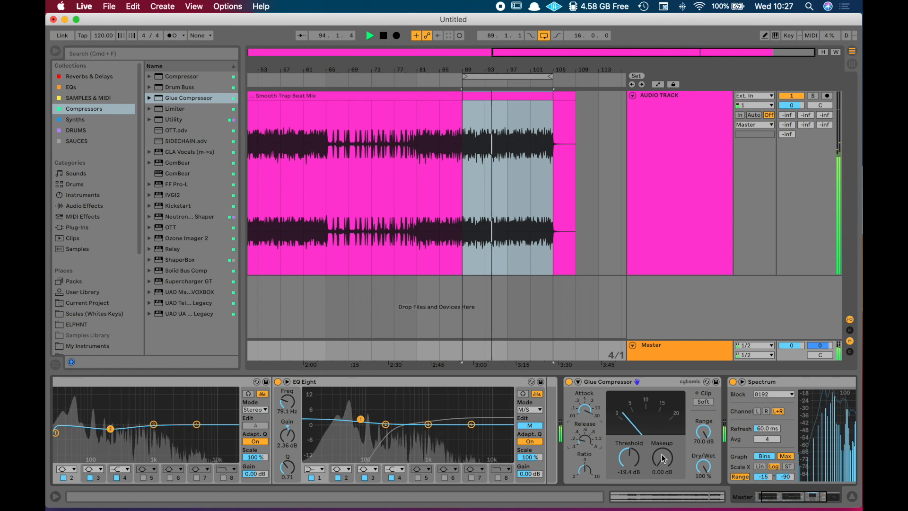
{"action": "key", "text": "space"}
{"action": "left_click", "coordinate": [570, 382]}
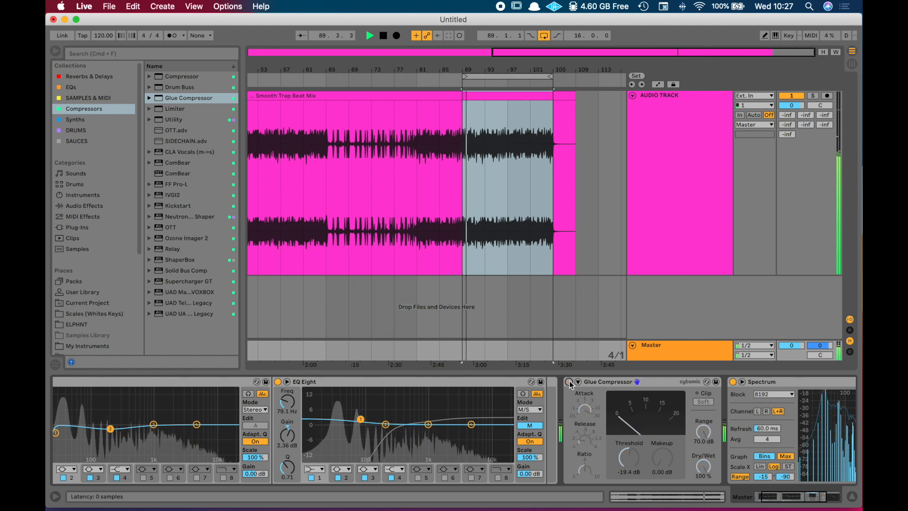
{"action": "left_click", "coordinate": [570, 382]}
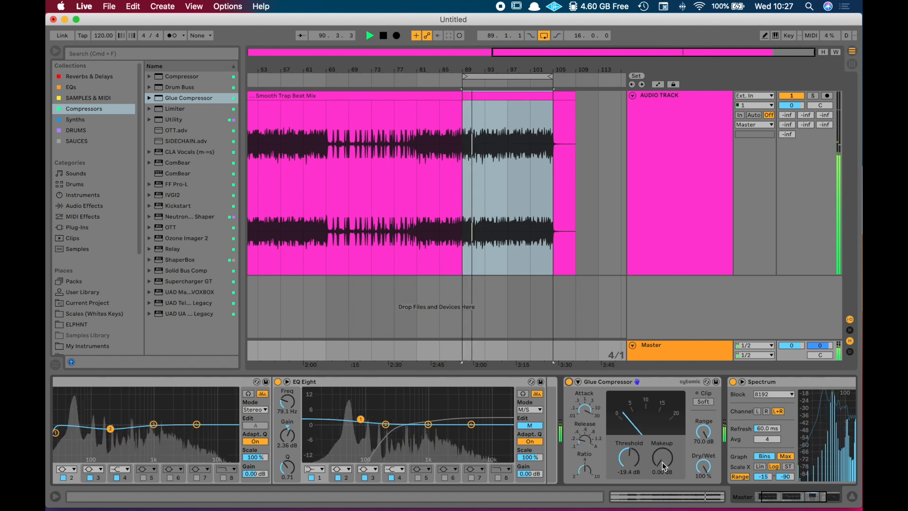
- Raise the Glue Compressor's makeup gain to 3.00 dB and compare the loop with it bypassed and active, leaving it on
{"action": "left_click_drag", "start_coordinate": [663, 463], "coordinate": [663, 448]}
{"action": "left_click", "coordinate": [570, 382]}
{"action": "left_click", "coordinate": [570, 382]}
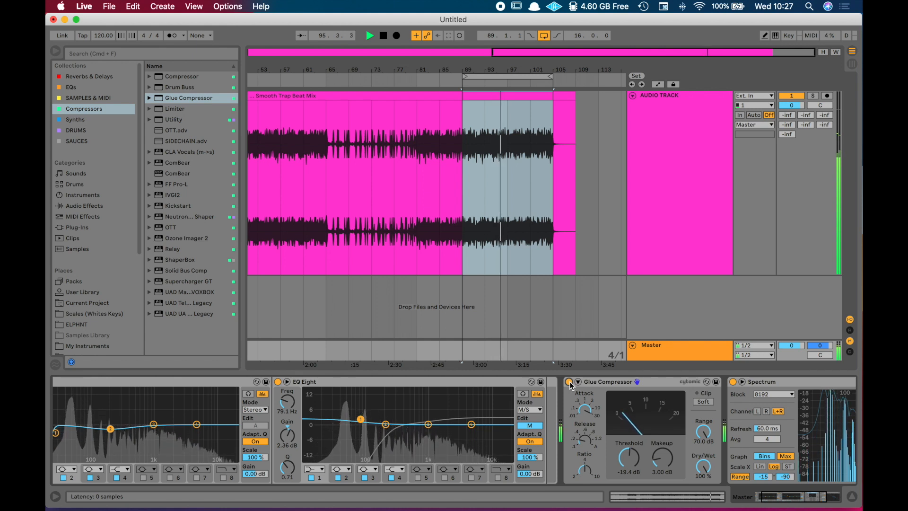
{"action": "left_click", "coordinate": [570, 384]}
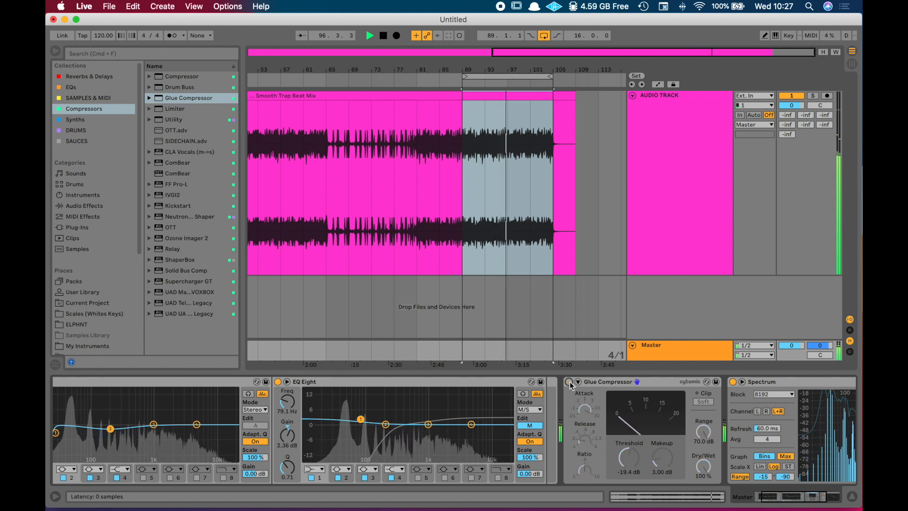
{"action": "left_click", "coordinate": [569, 383]}
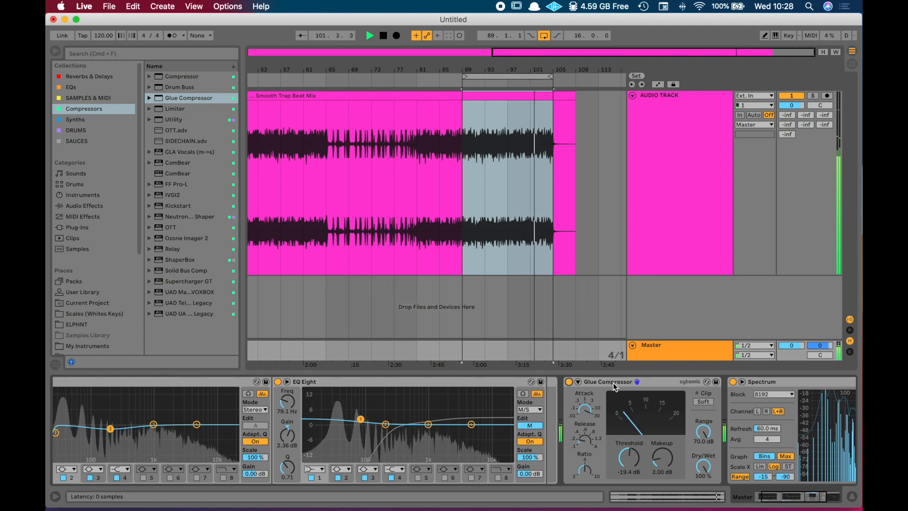
- Move the Glue Compressor into the Audio Effect Rack after the second EQ Eight and compare the loop with the rack off and on
{"action": "left_click_drag", "start_coordinate": [616, 382], "coordinate": [549, 415]}
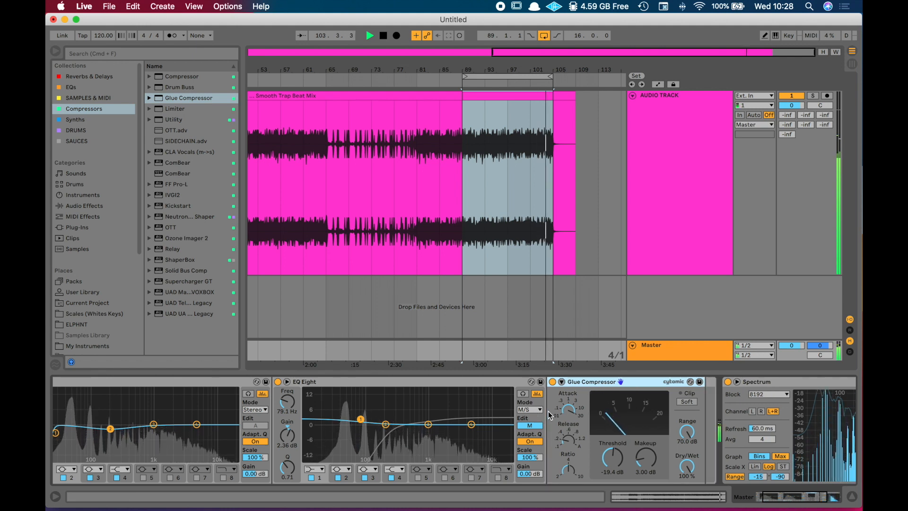
{"action": "scroll", "coordinate": [550, 416], "scroll_direction": "left", "scroll_amount": 3}
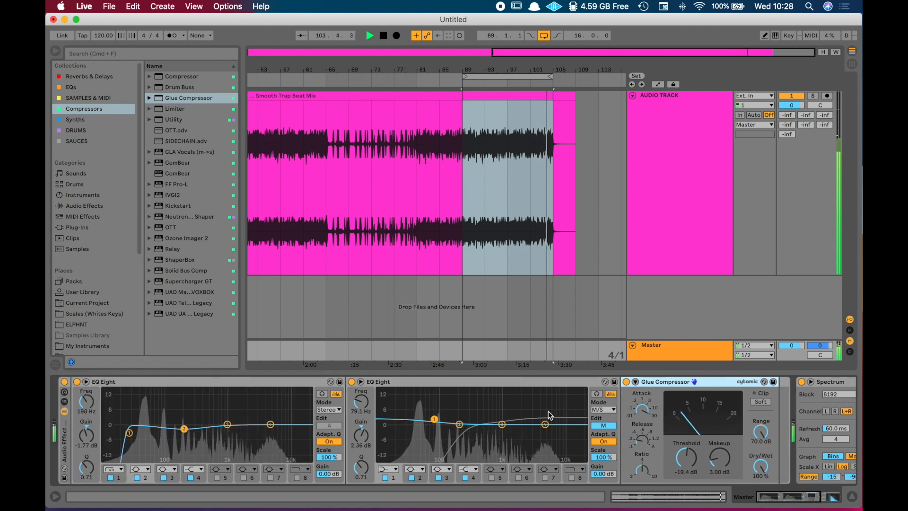
{"action": "left_click", "coordinate": [64, 382]}
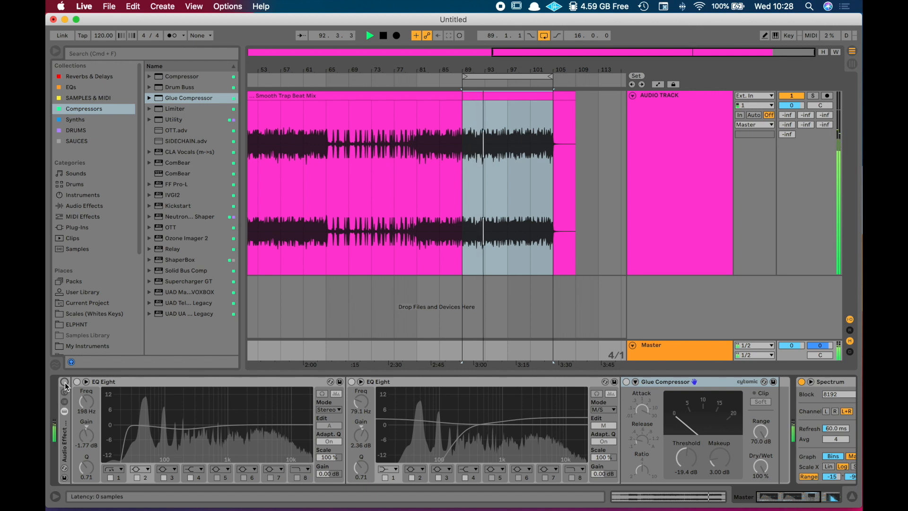
{"action": "left_click", "coordinate": [65, 383]}
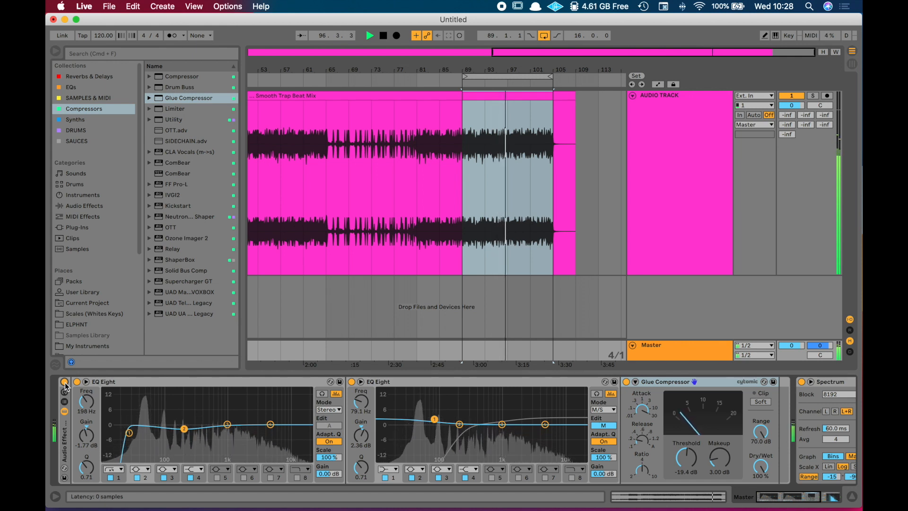
{"action": "key", "text": "space"}
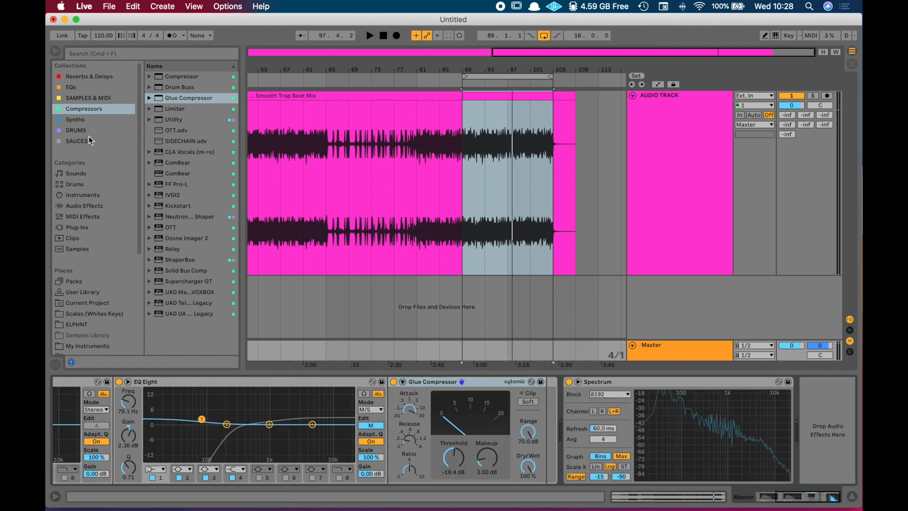
- Add the Saturator preset A Bit Warmer from the SAUCES collection to the Master track between the rack and Spectrum
{"action": "left_click", "coordinate": [120, 98]}
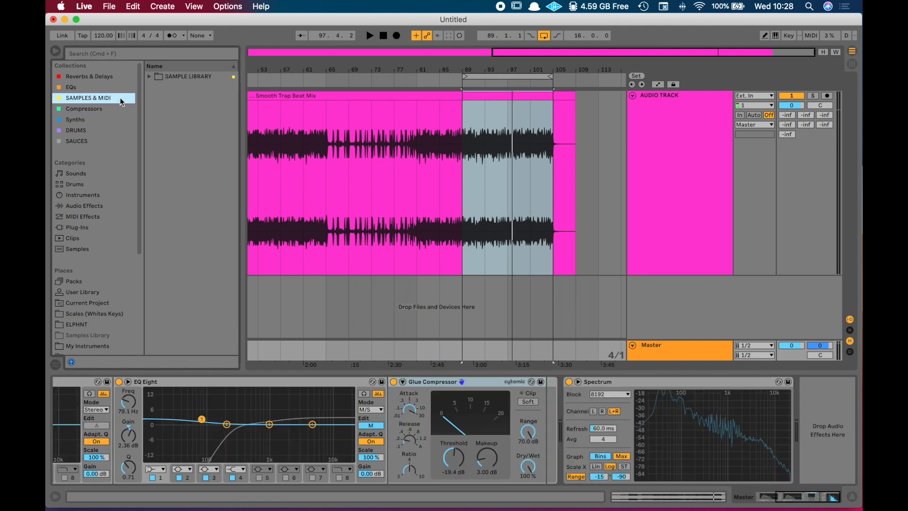
{"action": "left_click", "coordinate": [114, 79]}
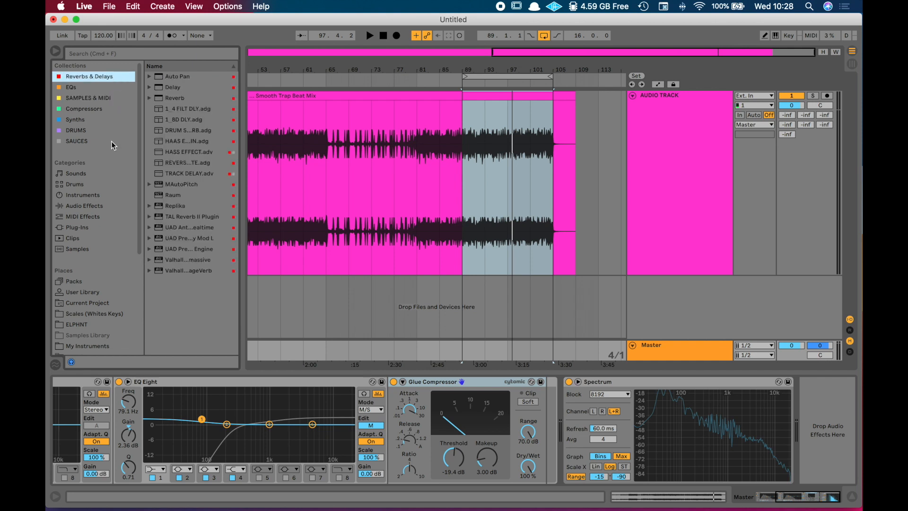
{"action": "left_click", "coordinate": [106, 141]}
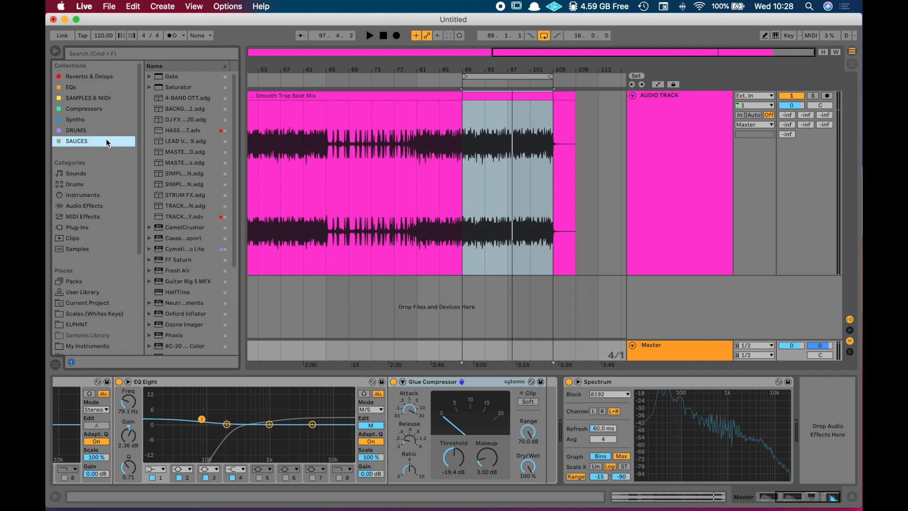
{"action": "left_click", "coordinate": [149, 88]}
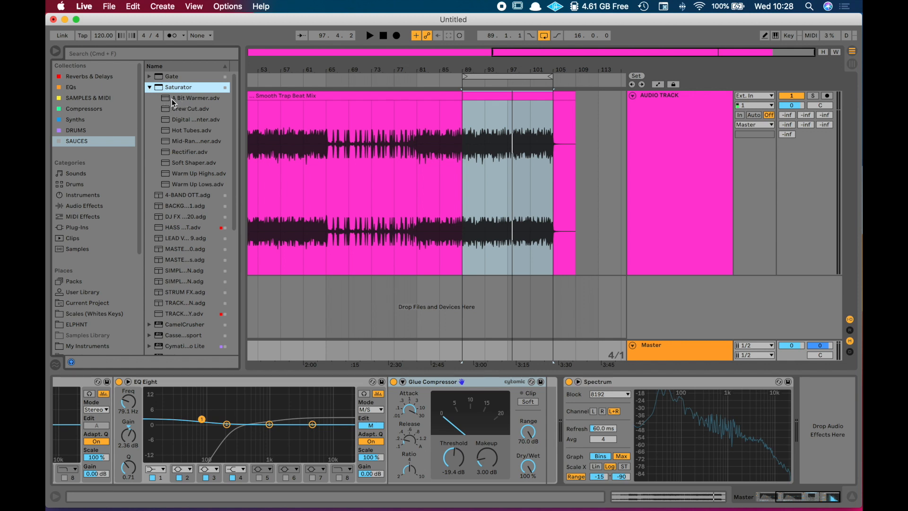
{"action": "left_click", "coordinate": [167, 102]}
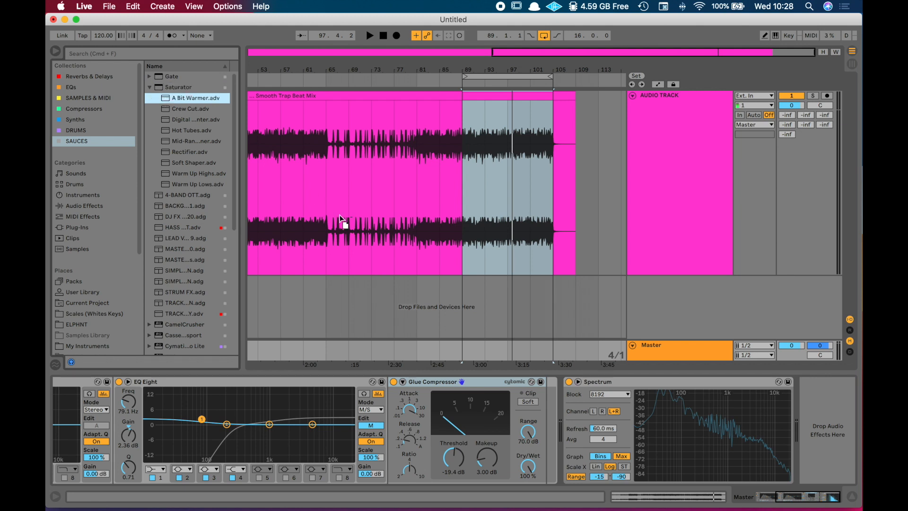
{"action": "left_click_drag", "start_coordinate": [522, 330], "coordinate": [567, 403]}
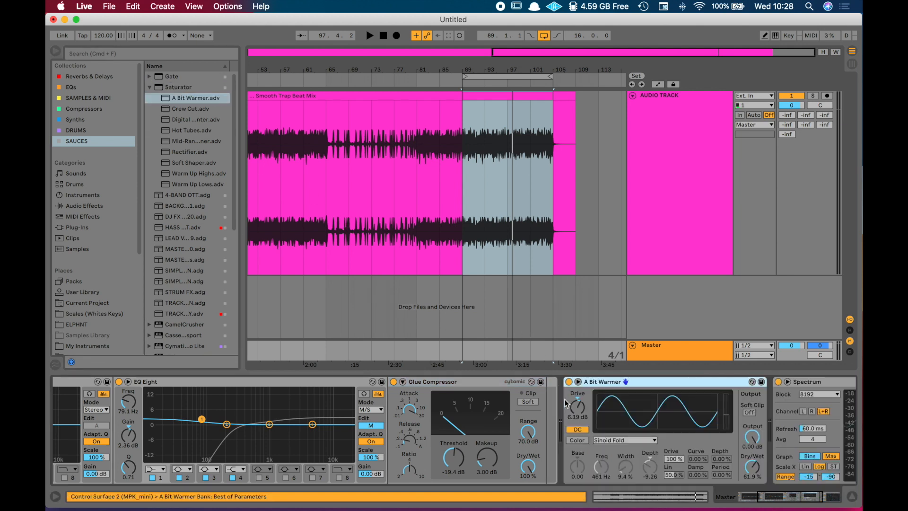
- Lower the A Bit Warmer output to -14.0 dB and compare the playing loop with the device bypassed and active
{"action": "left_click", "coordinate": [757, 439]}
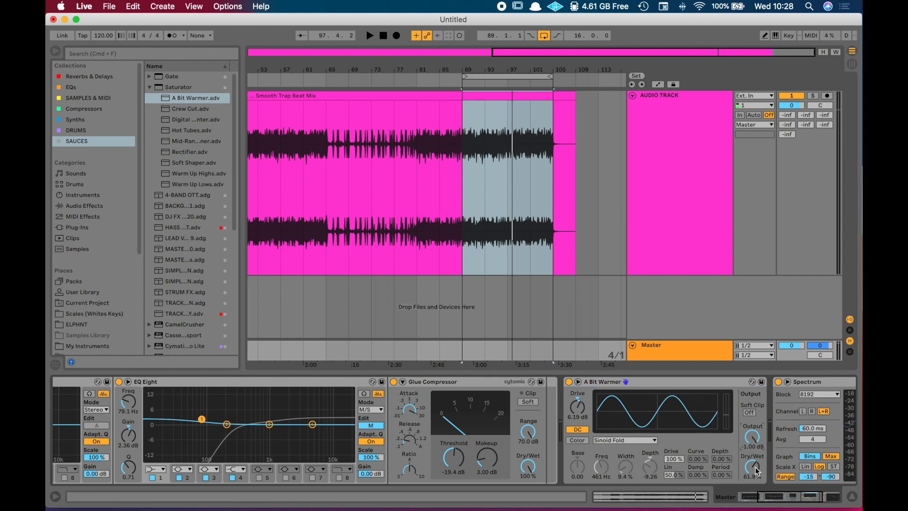
{"action": "key", "text": "Down"}
{"action": "key", "text": "Down"}
{"action": "key", "text": "Down"}
{"action": "key", "text": "space"}
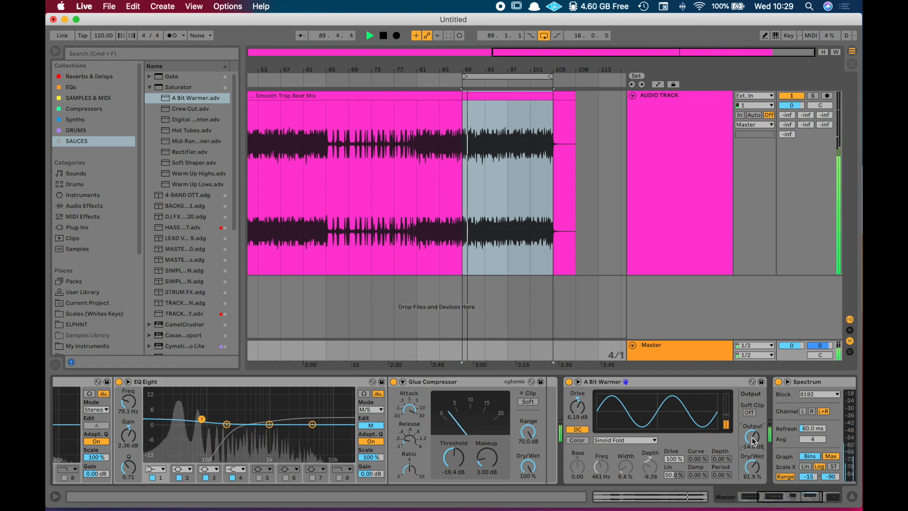
{"action": "left_click", "coordinate": [569, 381]}
{"action": "left_click", "coordinate": [569, 382]}
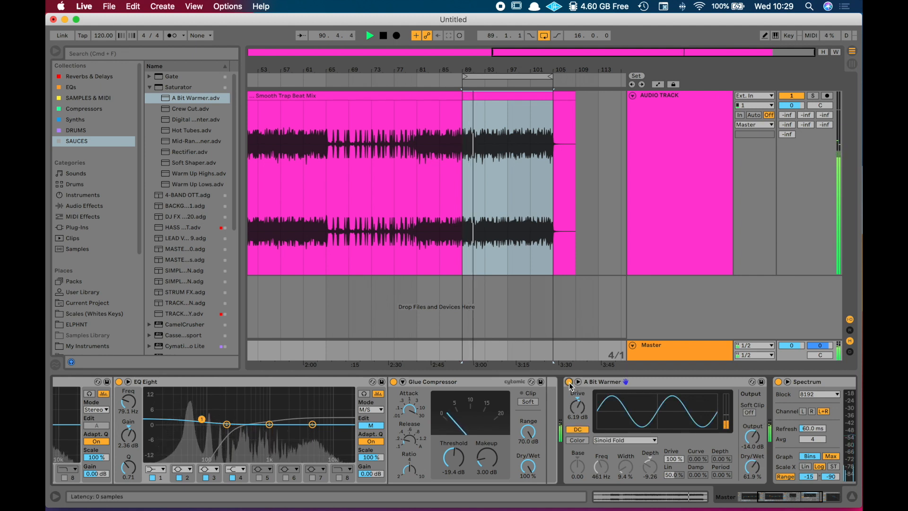
- Set A Bit Warmer to 100 % Dry/Wet and -4.00 dB output, and compare the loop with the device bypassed and active
{"action": "left_click_drag", "start_coordinate": [749, 437], "coordinate": [750, 432]}
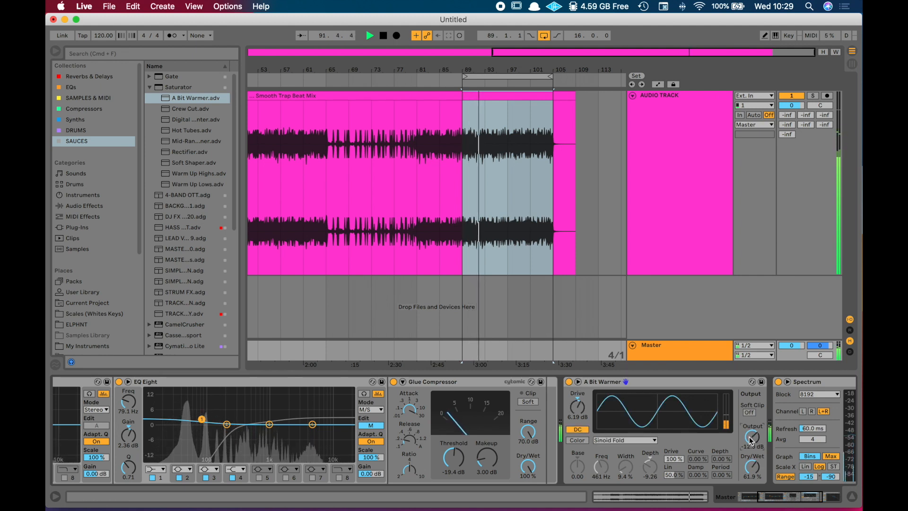
{"action": "left_click_drag", "start_coordinate": [752, 466], "coordinate": [753, 440]}
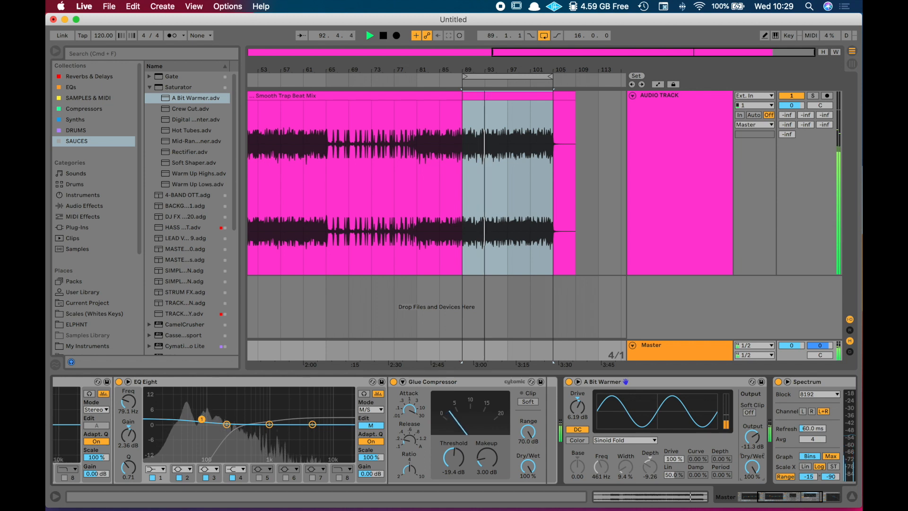
{"action": "mouse_move", "coordinate": [753, 443]}
{"action": "left_mouse_down"}
{"action": "mouse_move", "coordinate": [753, 421]}
{"action": "mouse_move", "coordinate": [753, 443]}
{"action": "left_mouse_up"}
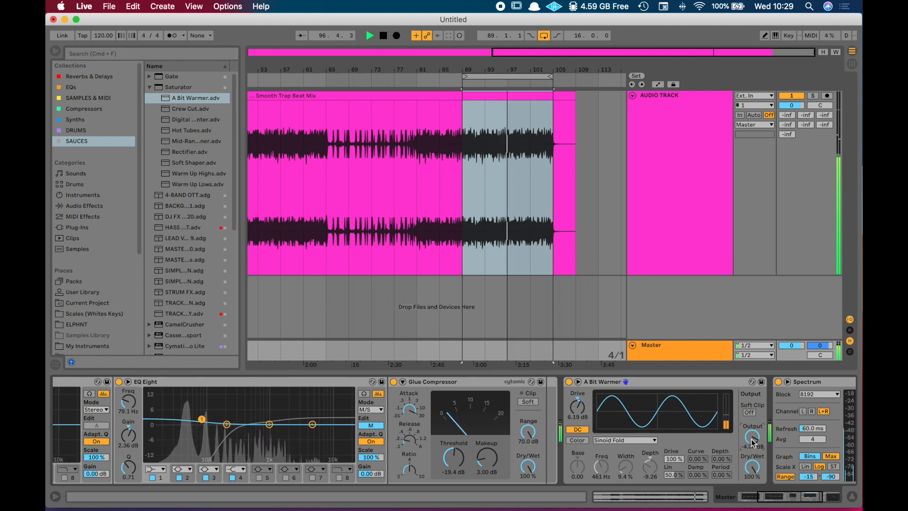
{"action": "left_click", "coordinate": [569, 382]}
{"action": "left_click", "coordinate": [569, 382]}
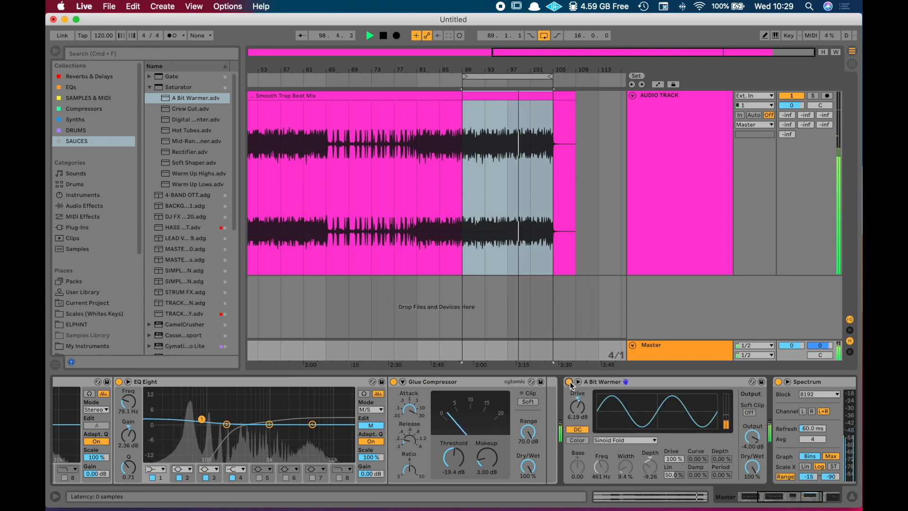
- Turn on Soft Clip in A Bit Warmer and set its Dry/Wet to 83.3 %
{"action": "left_click", "coordinate": [750, 412]}
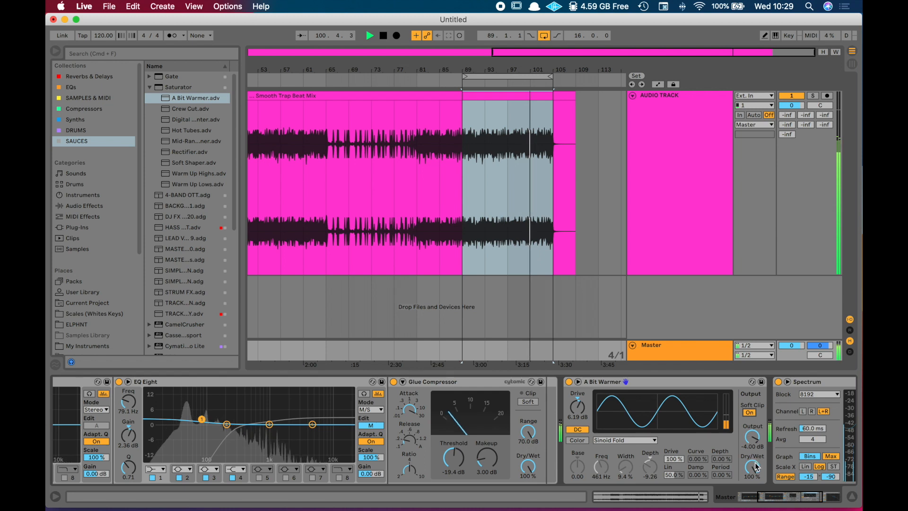
{"action": "left_click_drag", "start_coordinate": [754, 471], "coordinate": [754, 442]}
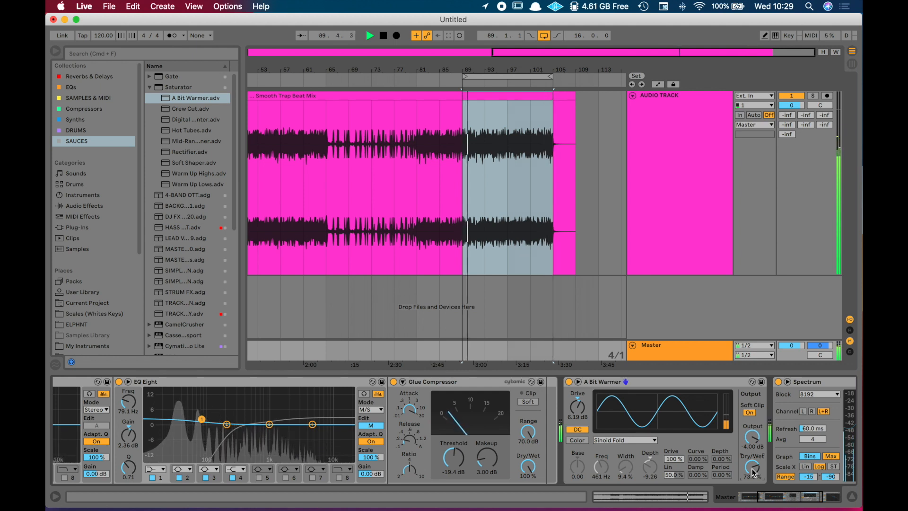
{"action": "mouse_move", "coordinate": [752, 467]}
{"action": "left_mouse_down"}
{"action": "mouse_move", "coordinate": [752, 444]}
{"action": "mouse_move", "coordinate": [753, 460]}
{"action": "left_mouse_up"}
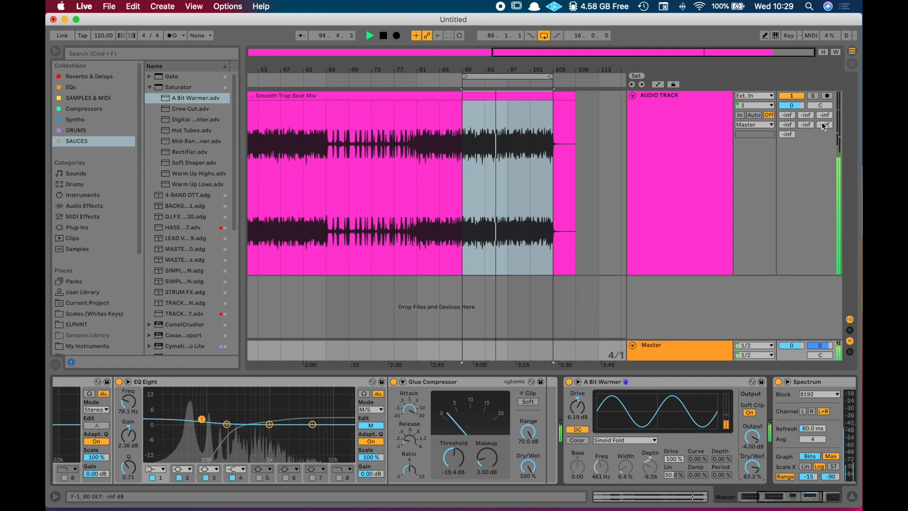
- Check the Master level in Session View, and compare the Spectrum display with A Bit Warmer bypassed and active
{"action": "key", "text": "Tab"}
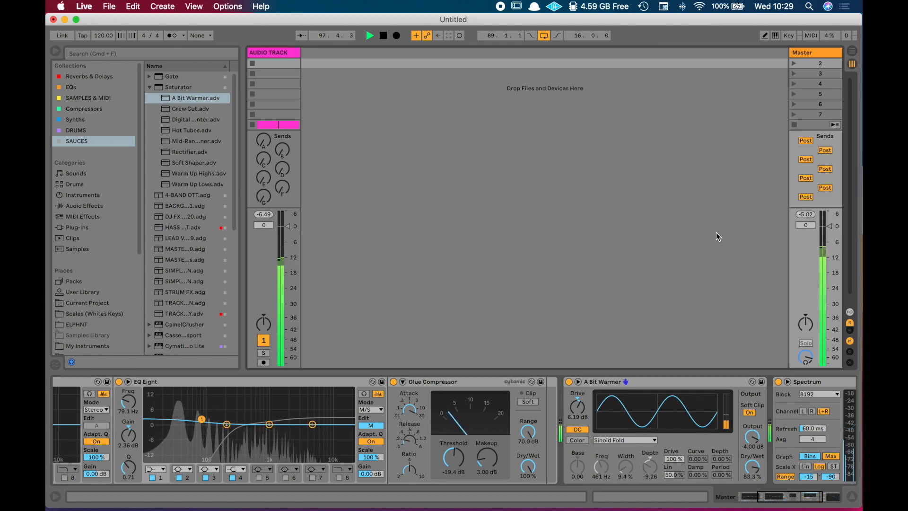
{"action": "key", "text": "Tab"}
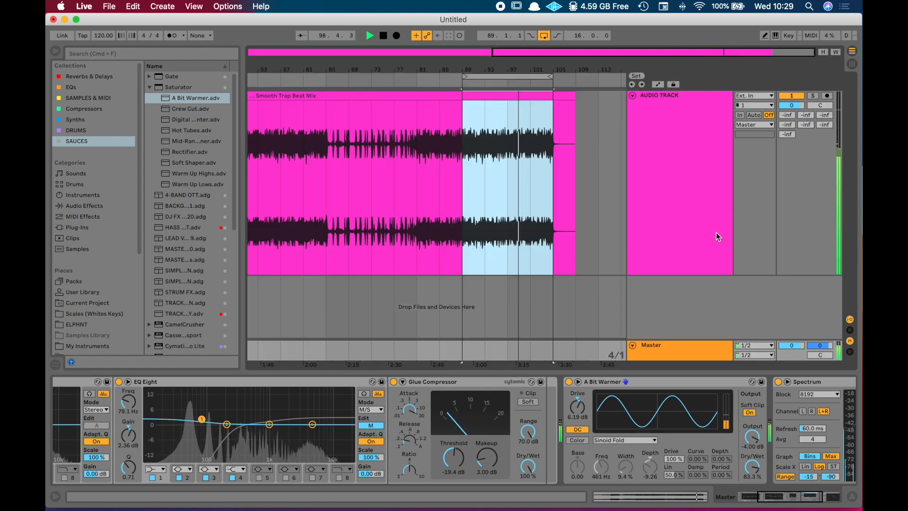
{"action": "left_click", "coordinate": [716, 383]}
{"action": "scroll", "coordinate": [716, 383], "scroll_direction": "right", "scroll_amount": 5}
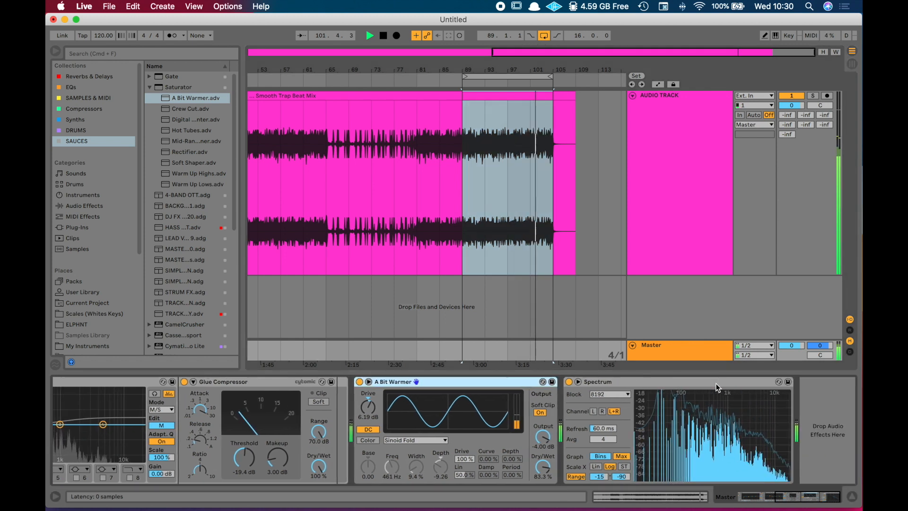
{"action": "left_click", "coordinate": [360, 381]}
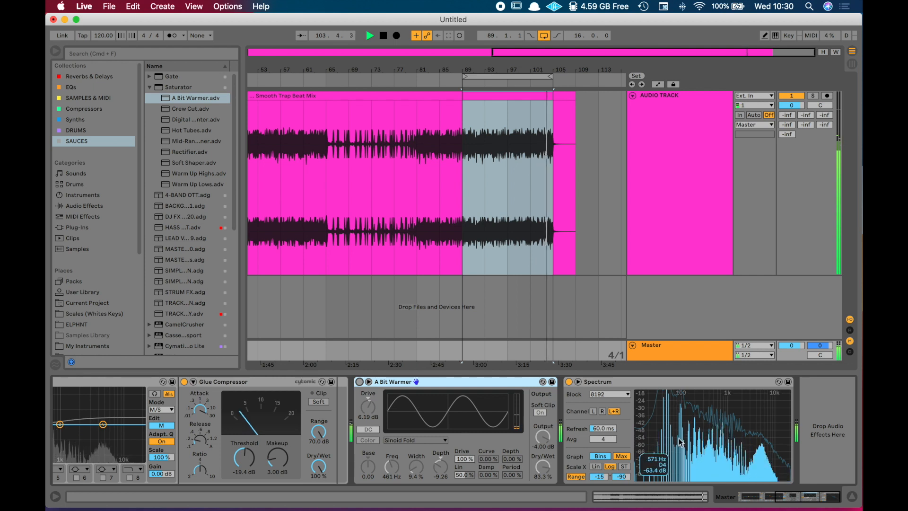
{"action": "left_click", "coordinate": [360, 382]}
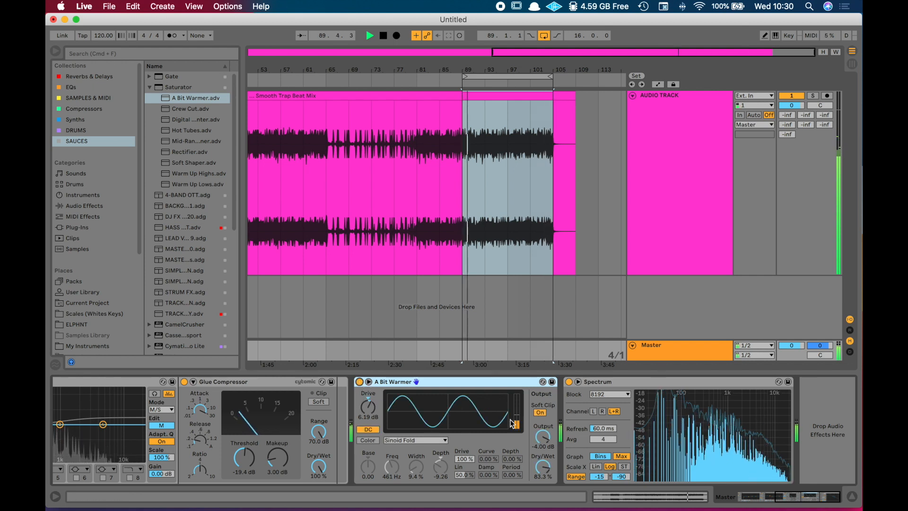
- Set the A Bit Warmer Dry/Wet to 86.3 %, stop playback, and move the device into the rack after the Glue Compressor
{"action": "left_click_drag", "start_coordinate": [543, 466], "coordinate": [545, 467]}
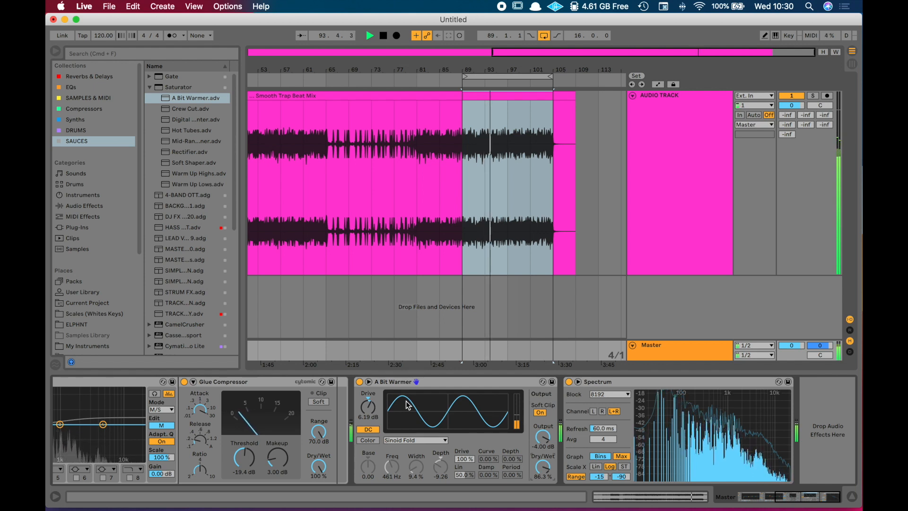
{"action": "key", "text": "space"}
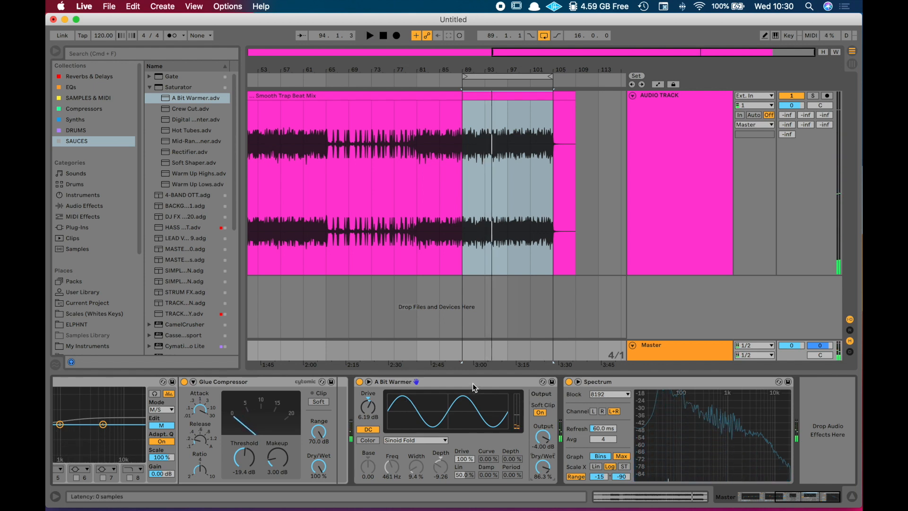
{"action": "left_click_drag", "start_coordinate": [472, 383], "coordinate": [334, 401]}
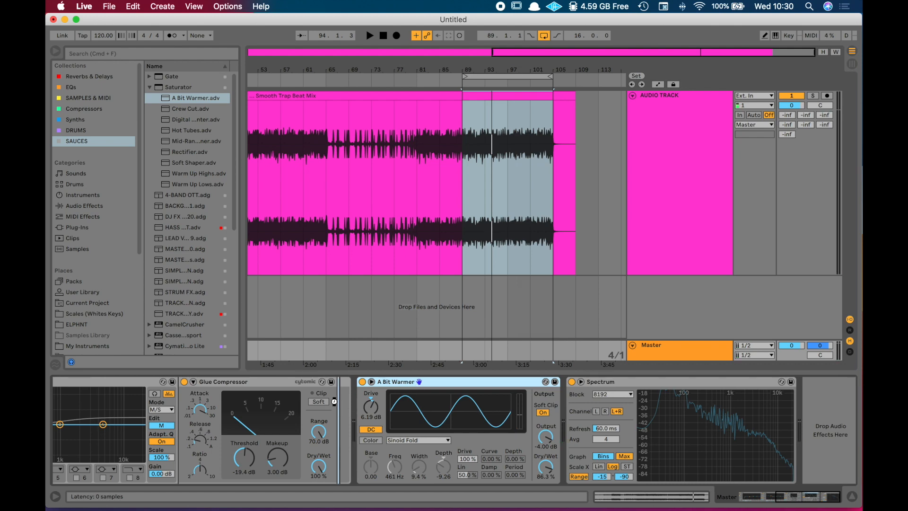
- Play the loop, compare it with the Master audio effect rack bypassed and active, and review the device chain before stopping playback
{"action": "left_click", "coordinate": [65, 382]}
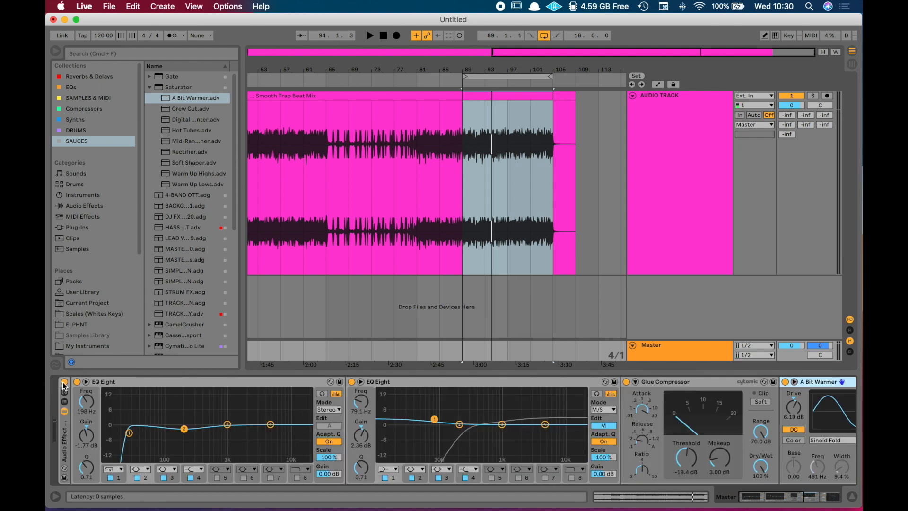
{"action": "key", "text": "space"}
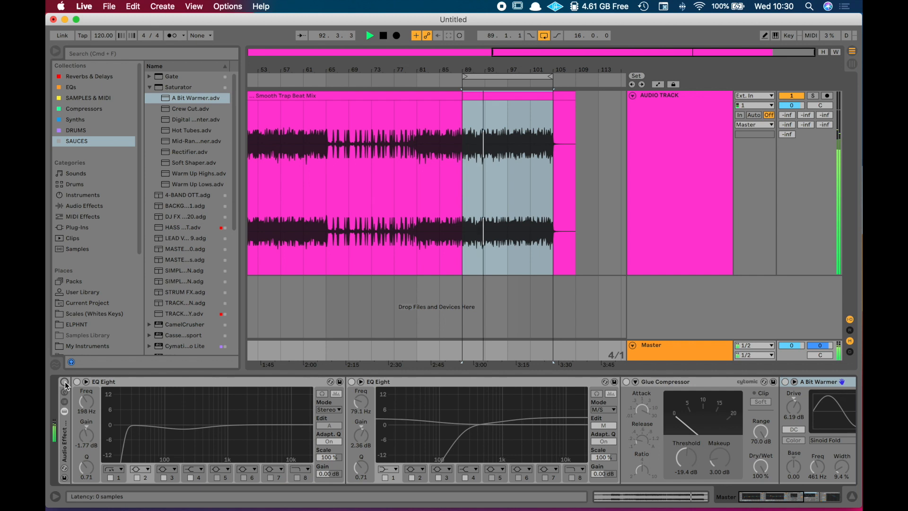
{"action": "left_click", "coordinate": [64, 382]}
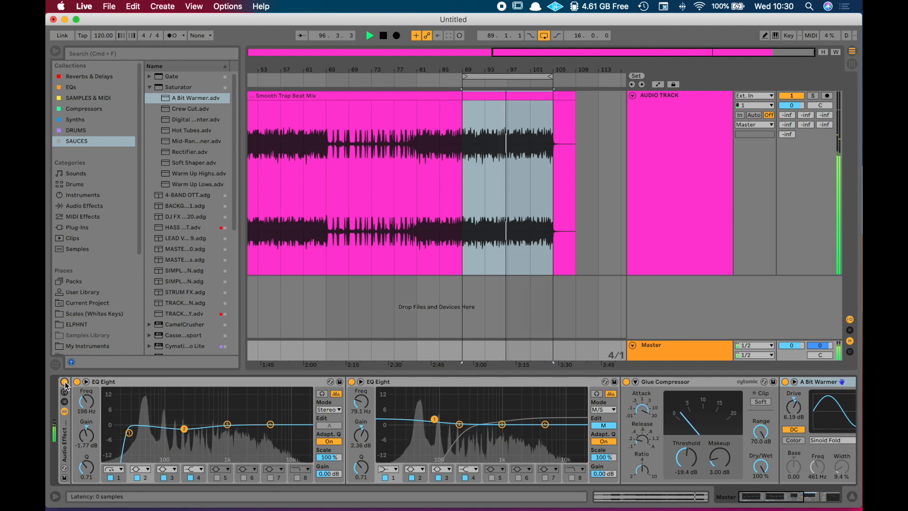
{"action": "scroll", "coordinate": [196, 391], "scroll_direction": "right", "scroll_amount": 5}
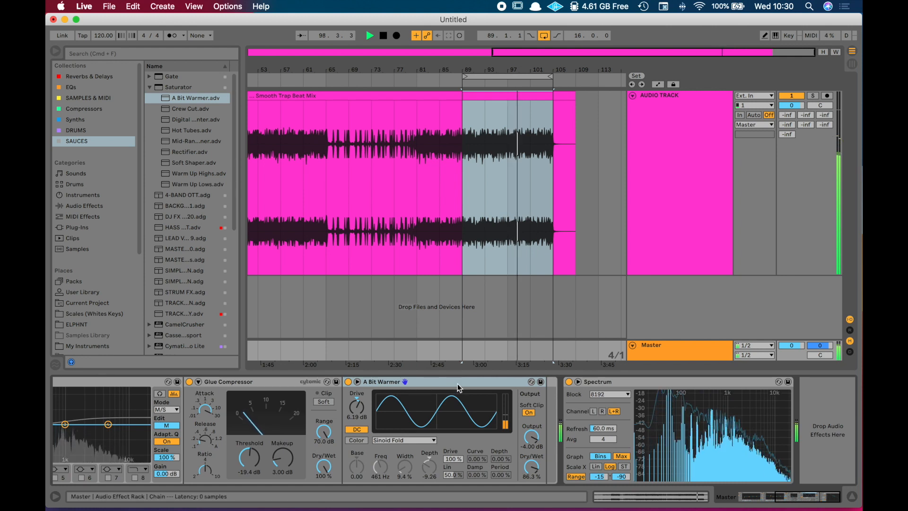
{"action": "scroll", "coordinate": [458, 384], "scroll_direction": "left", "scroll_amount": 2}
{"action": "scroll", "coordinate": [458, 384], "scroll_direction": "left", "scroll_amount": 7}
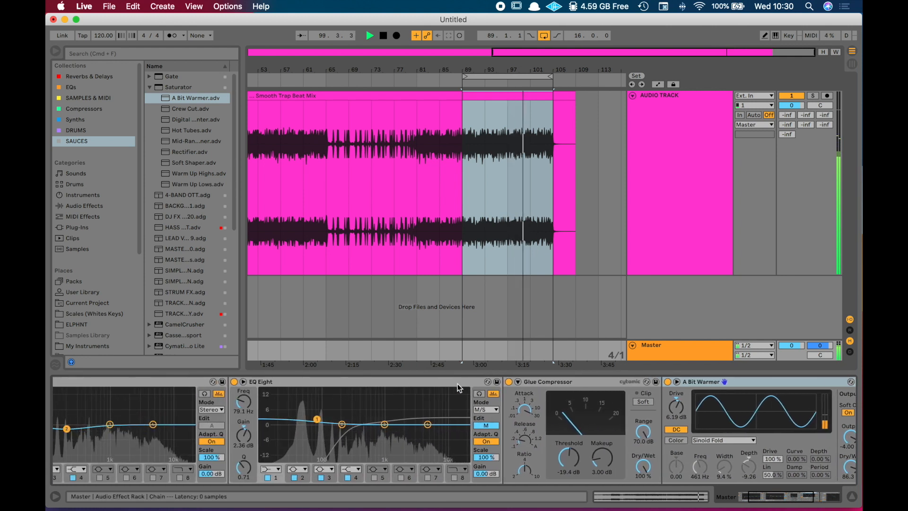
{"action": "scroll", "coordinate": [458, 384], "scroll_direction": "right", "scroll_amount": 10}
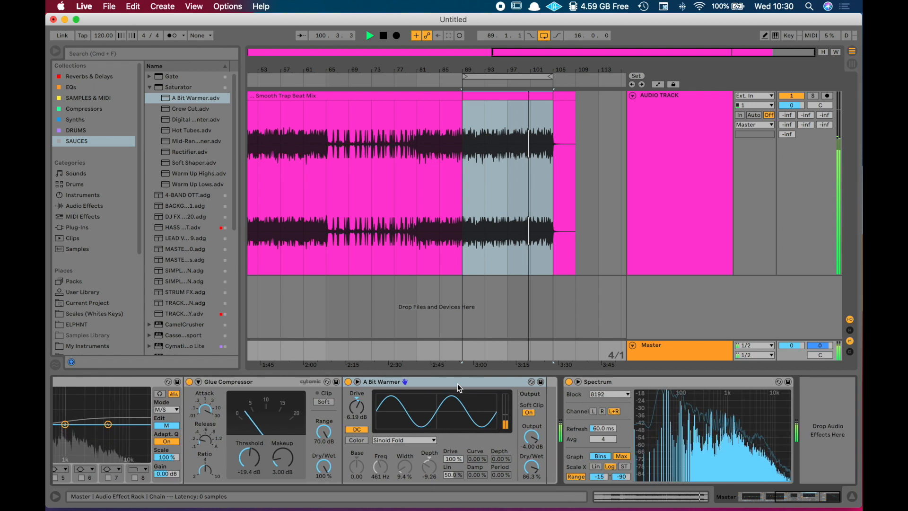
{"action": "key", "text": "space"}
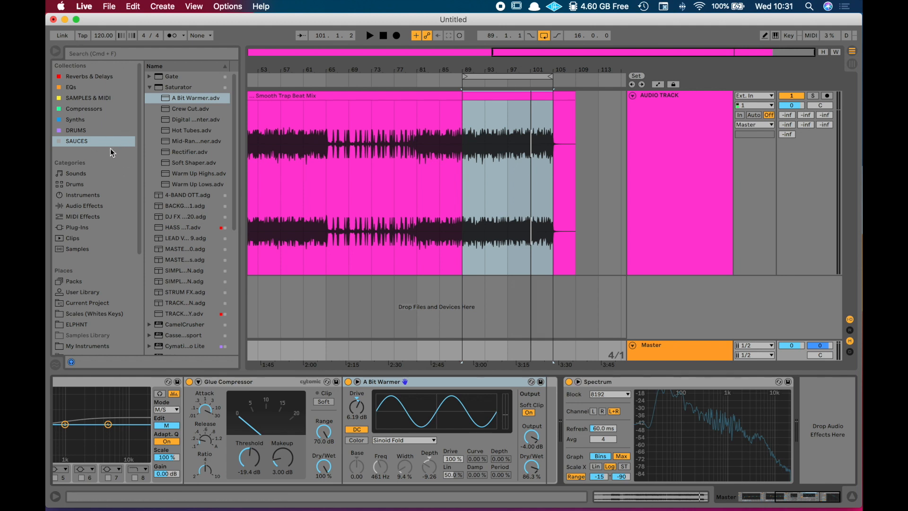
- Find Youlean Loudness Meter 2 in the browser, add it at the end of the Master chain after Spectrum, and close its window
{"action": "left_click", "coordinate": [100, 227]}
{"action": "left_click", "coordinate": [150, 98]}
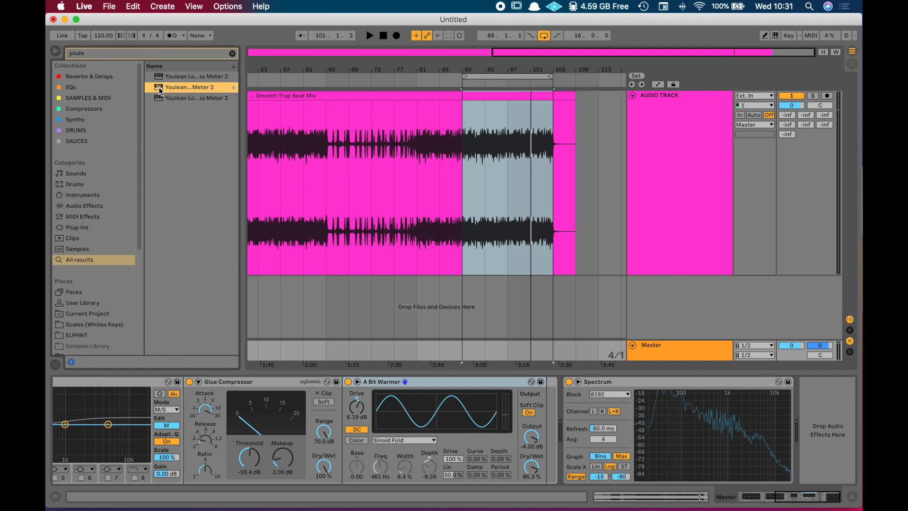
{"action": "double_click", "coordinate": [159, 87]}
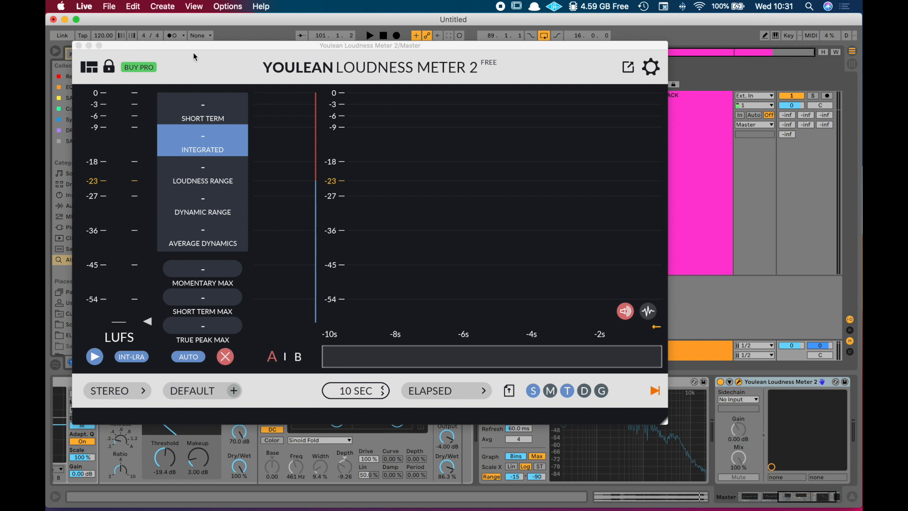
{"action": "left_click_drag", "start_coordinate": [206, 43], "coordinate": [382, 55]}
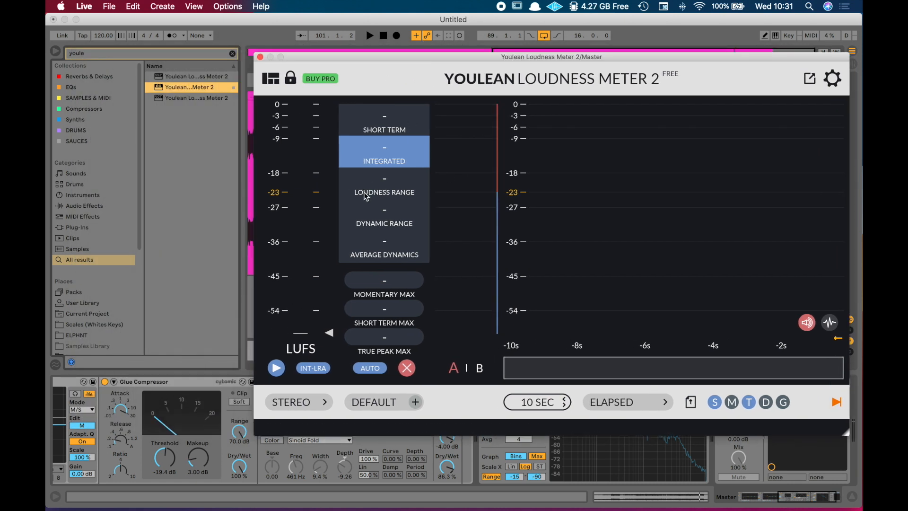
{"action": "left_click", "coordinate": [260, 58]}
- Insert a Limiter between the Master rack and Spectrum, and raise its Gain to 5.50 dB while the loop plays
{"action": "left_click", "coordinate": [107, 110]}
{"action": "left_click_drag", "start_coordinate": [175, 108], "coordinate": [480, 423]}
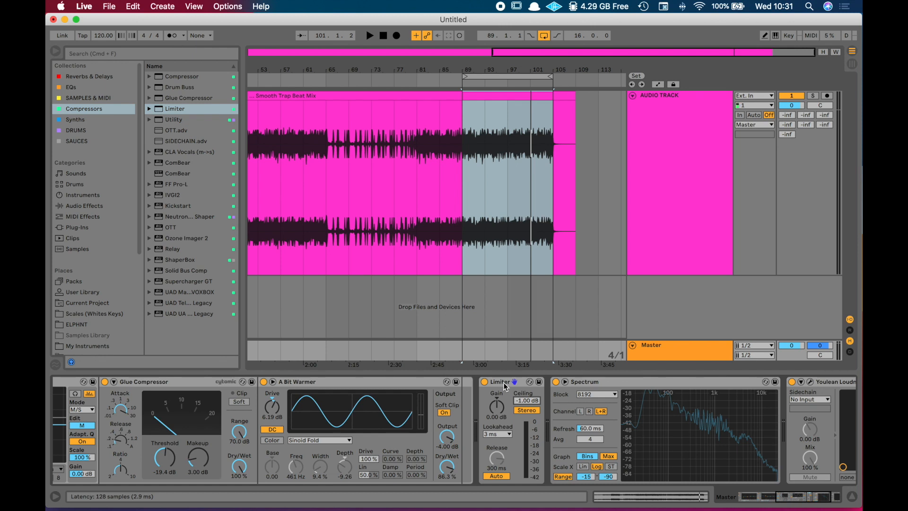
{"action": "scroll", "coordinate": [505, 386], "scroll_direction": "right", "scroll_amount": 3}
{"action": "key", "text": "space"}
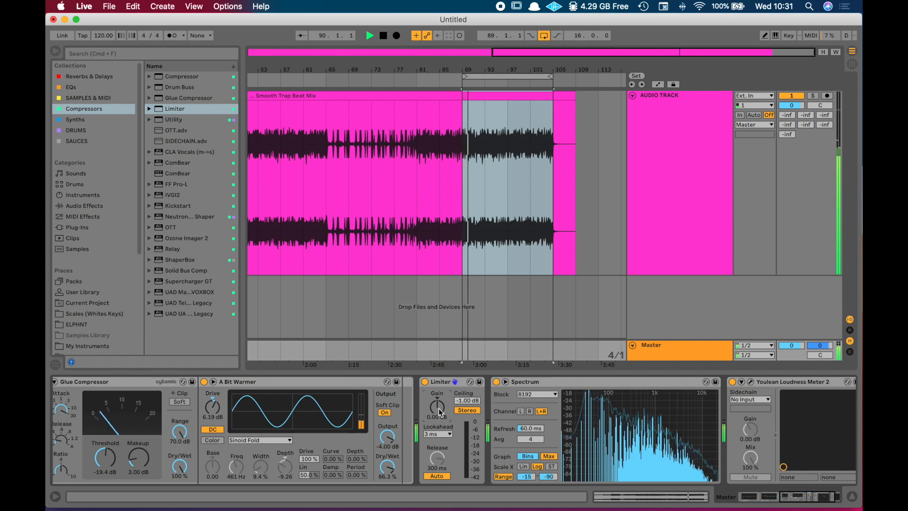
{"action": "scroll", "coordinate": [439, 408], "scroll_direction": "up", "scroll_amount": 4}
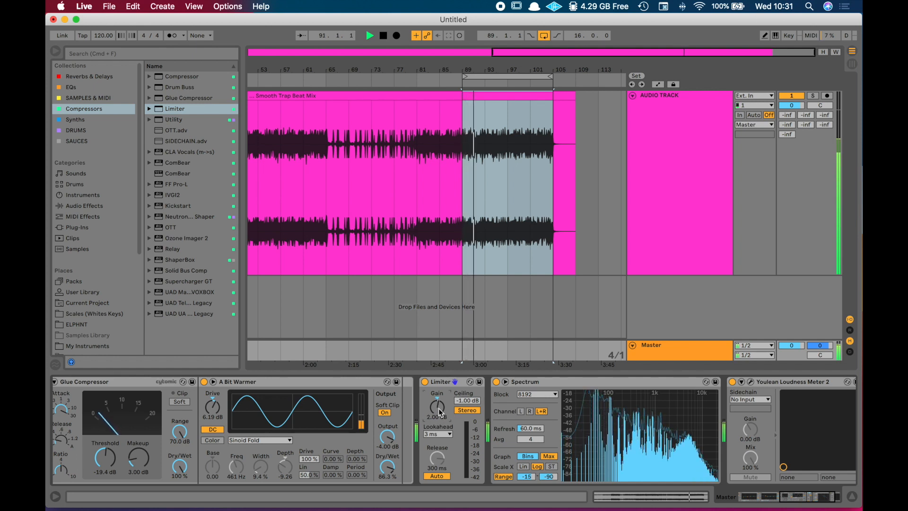
{"action": "scroll", "coordinate": [438, 408], "scroll_direction": "up", "scroll_amount": 5}
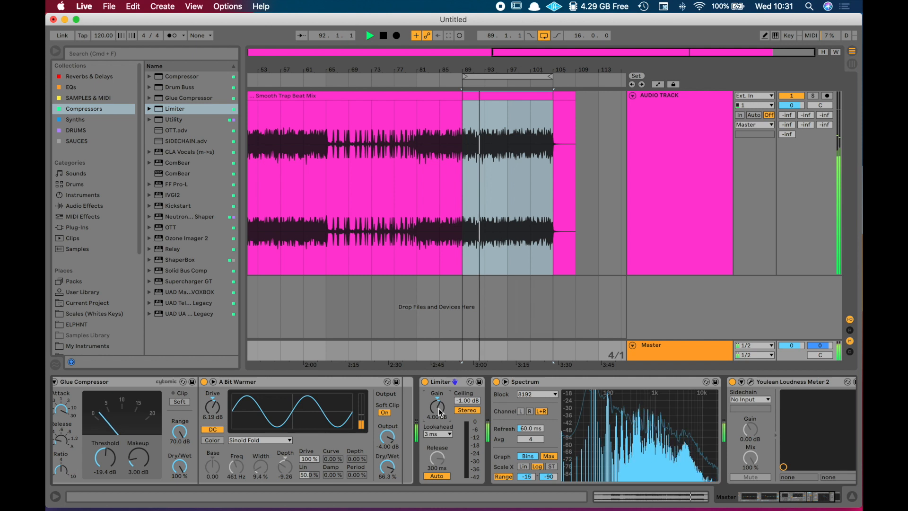
{"action": "scroll", "coordinate": [438, 408], "scroll_direction": "up", "scroll_amount": 2}
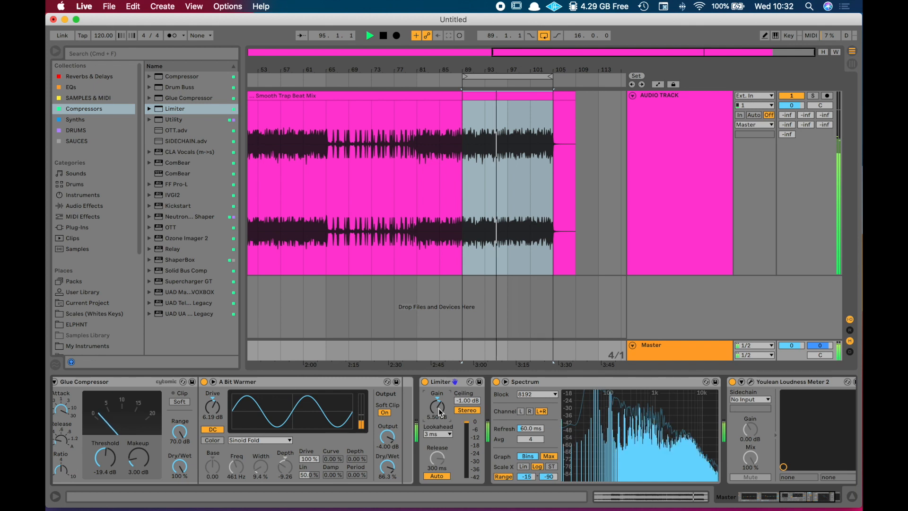
- Check the Master level in Session View and try pushing the Limiter Gain up to 10.5 dB
{"action": "key", "text": "Tab"}
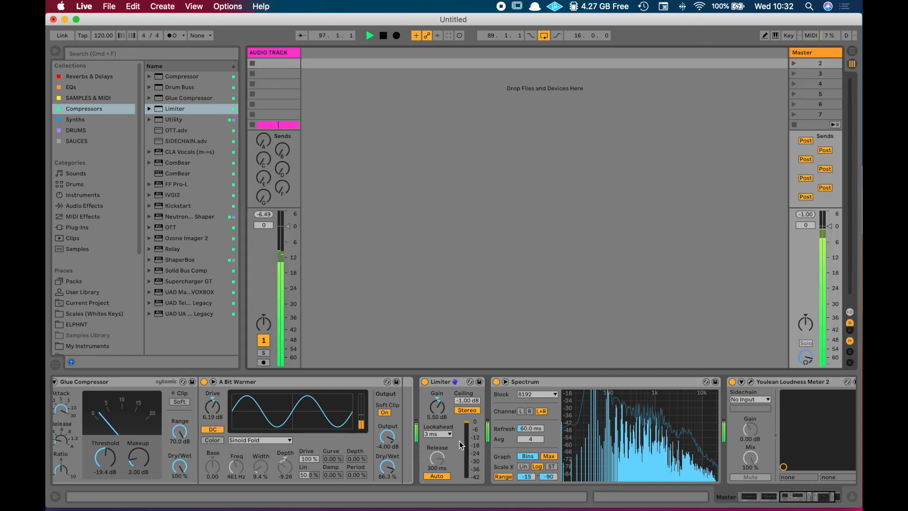
{"action": "left_click", "coordinate": [437, 407]}
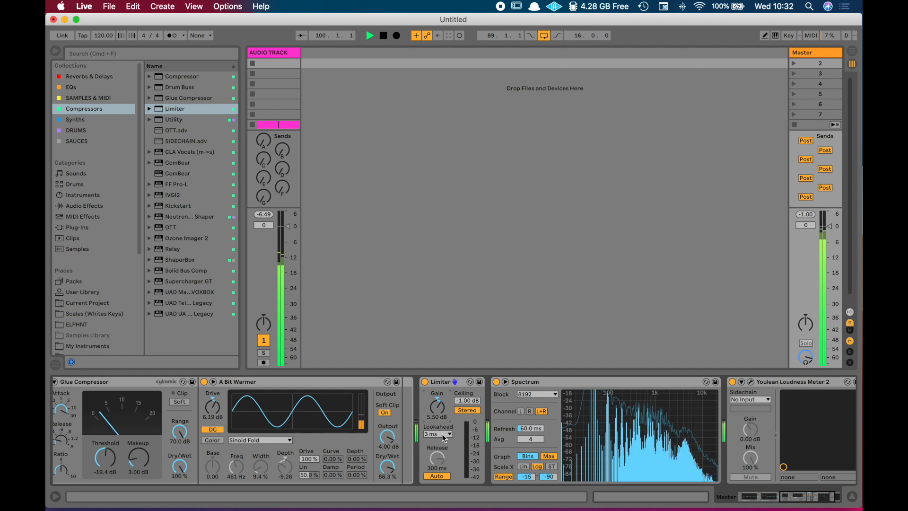
{"action": "key", "text": "Up"}
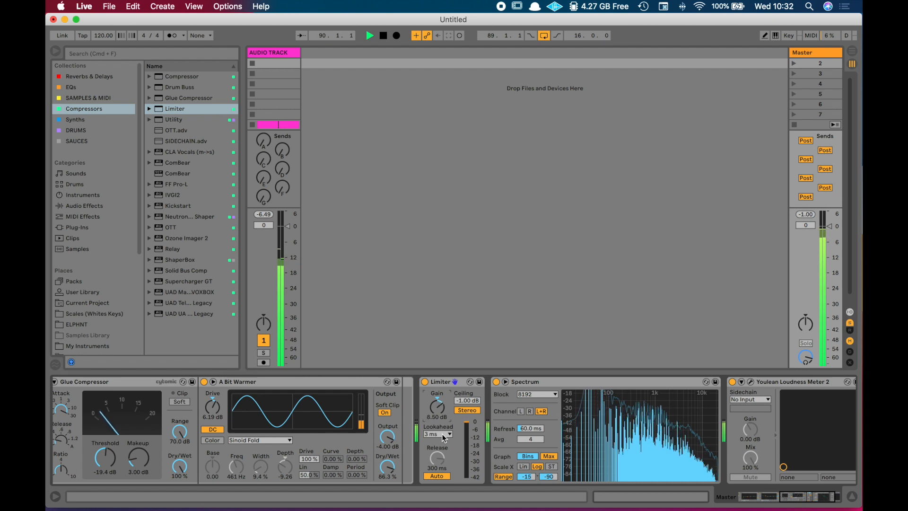
{"action": "key", "text": "space"}
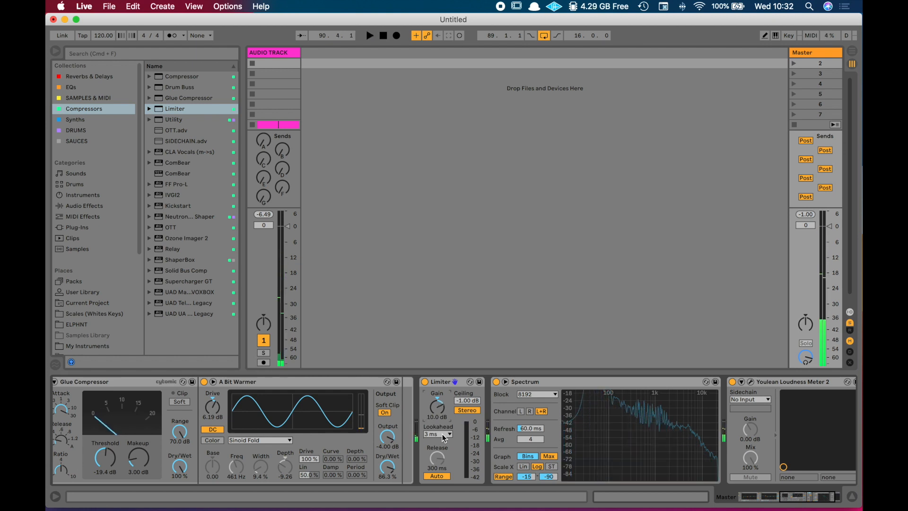
{"action": "key", "text": "space"}
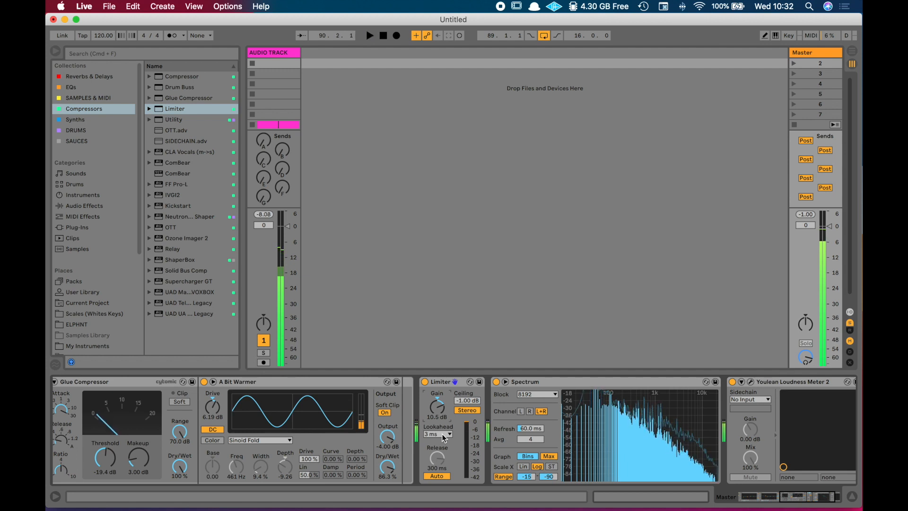
- Lower the Limiter Gain in stages, replaying the loop between changes, and settle on 7.00 dB
{"action": "key", "text": "Down"}
{"action": "key", "text": "Down"}
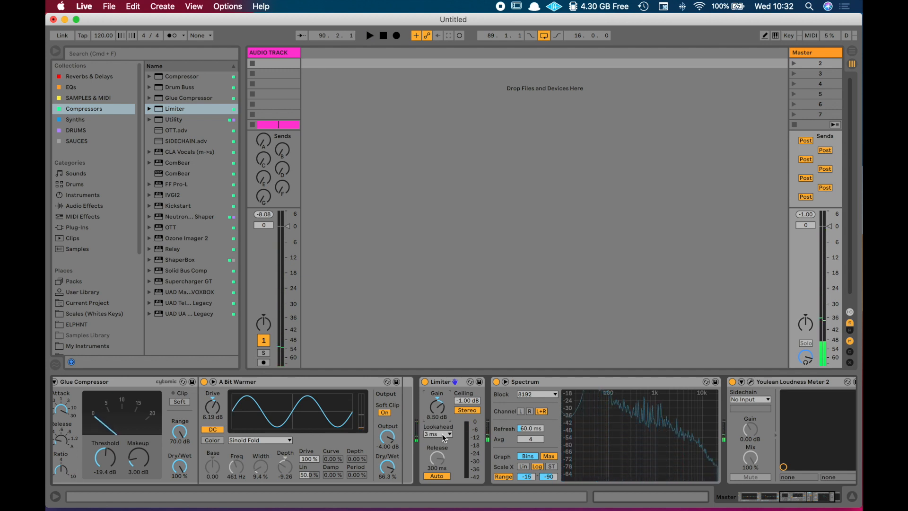
{"action": "key", "text": "space"}
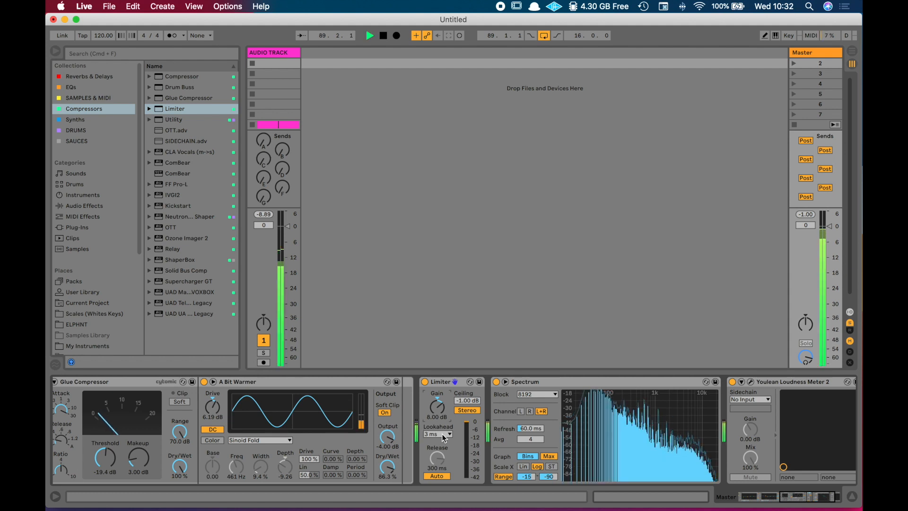
{"action": "key", "text": "space"}
{"action": "key", "text": "Down"}
{"action": "key", "text": "Down"}
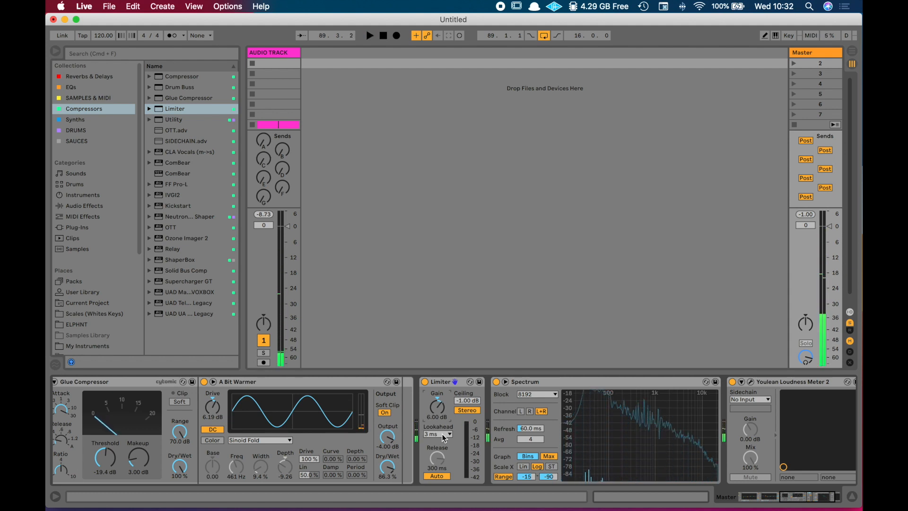
{"action": "key", "text": "space"}
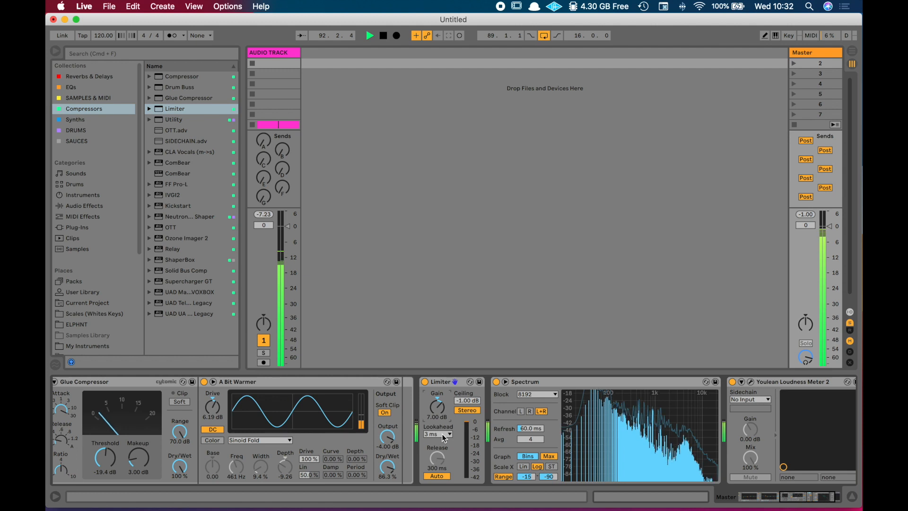
- Check the loop's loudness in Youlean Loudness Meter 2, close the meter, and lower the Limiter Gain to 6.00 dB
{"action": "left_click", "coordinate": [752, 382]}
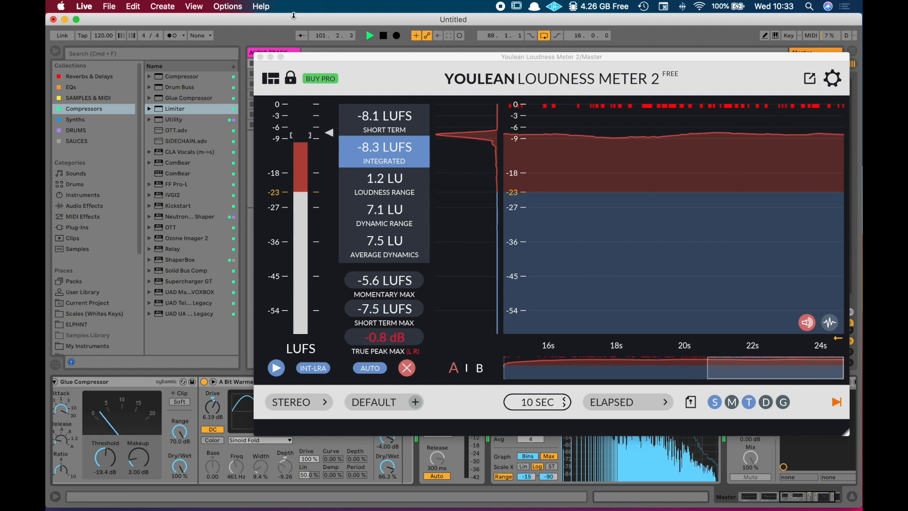
{"action": "left_click", "coordinate": [261, 57]}
{"action": "left_click", "coordinate": [437, 409]}
{"action": "key", "text": "Down"}
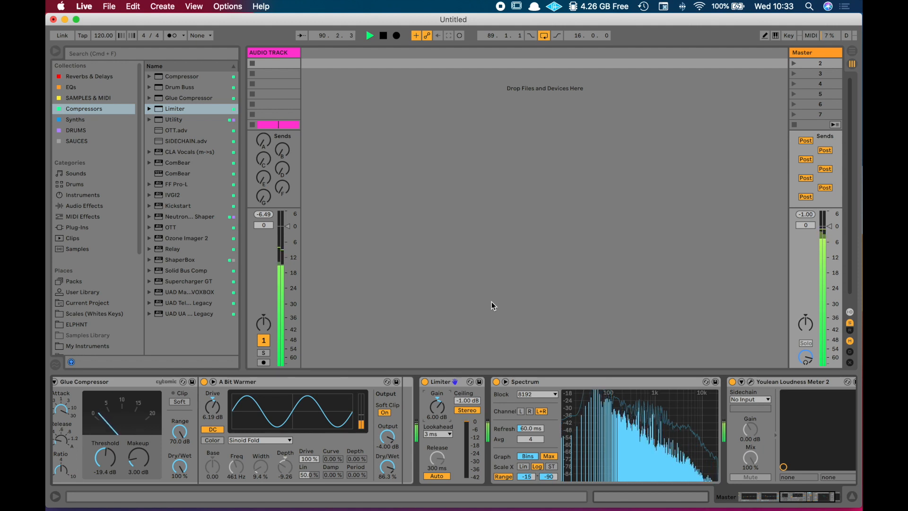
- Set the A Bit Warmer Dry/Wet to 75.4 % and the Limiter Gain to 6.50 dB, and review the rest of the chain
{"action": "left_click_drag", "start_coordinate": [394, 465], "coordinate": [394, 473]}
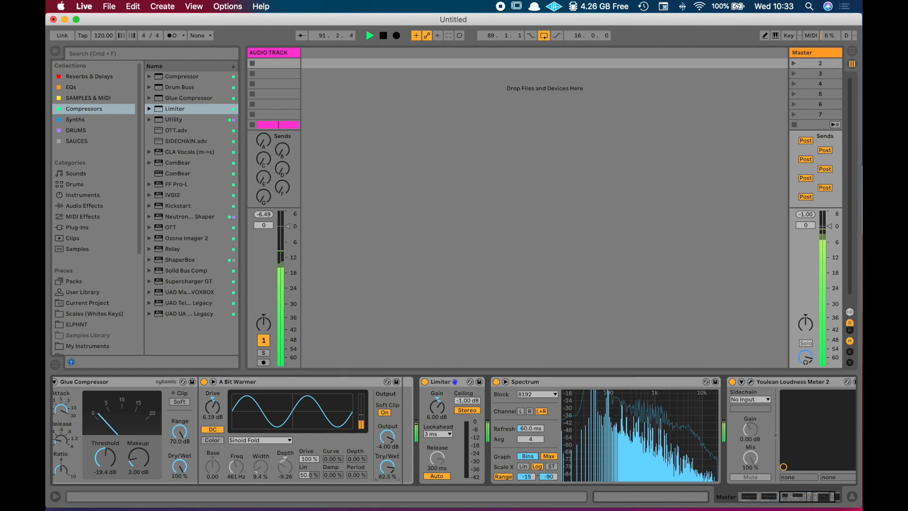
{"action": "left_click_drag", "start_coordinate": [394, 473], "coordinate": [394, 474]}
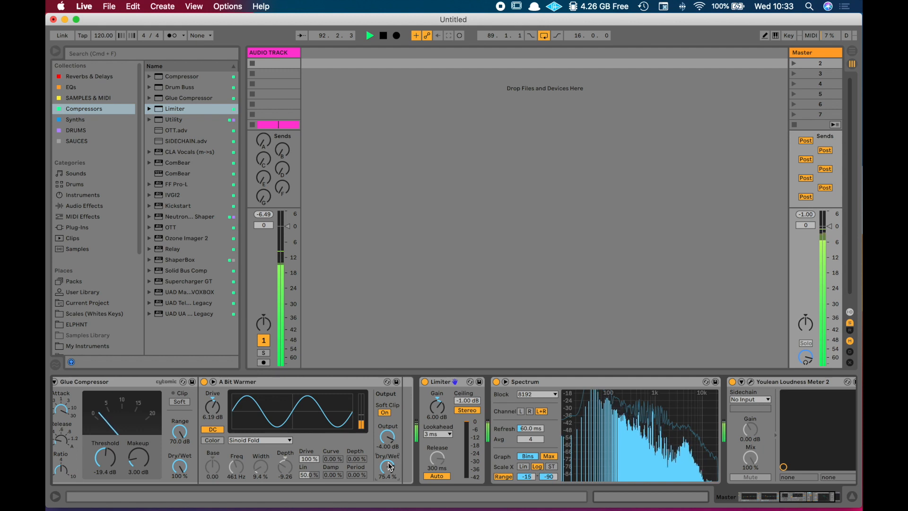
{"action": "left_click_drag", "start_coordinate": [441, 415], "coordinate": [441, 413]}
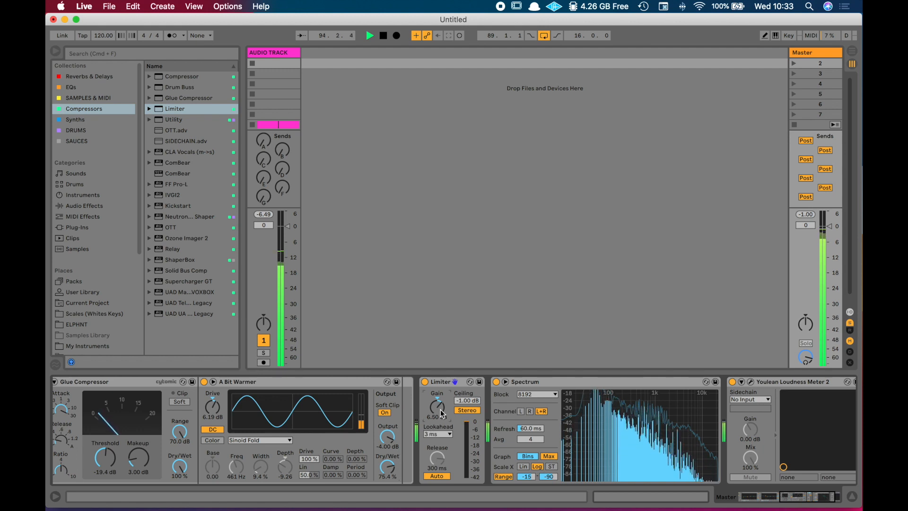
{"action": "scroll", "coordinate": [357, 384], "scroll_direction": "left", "scroll_amount": 10}
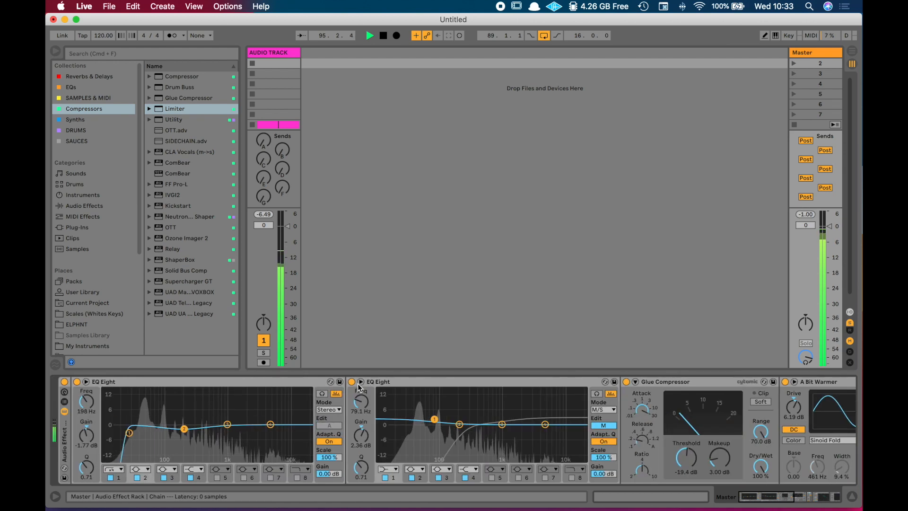
{"action": "scroll", "coordinate": [357, 384], "scroll_direction": "right", "scroll_amount": 11}
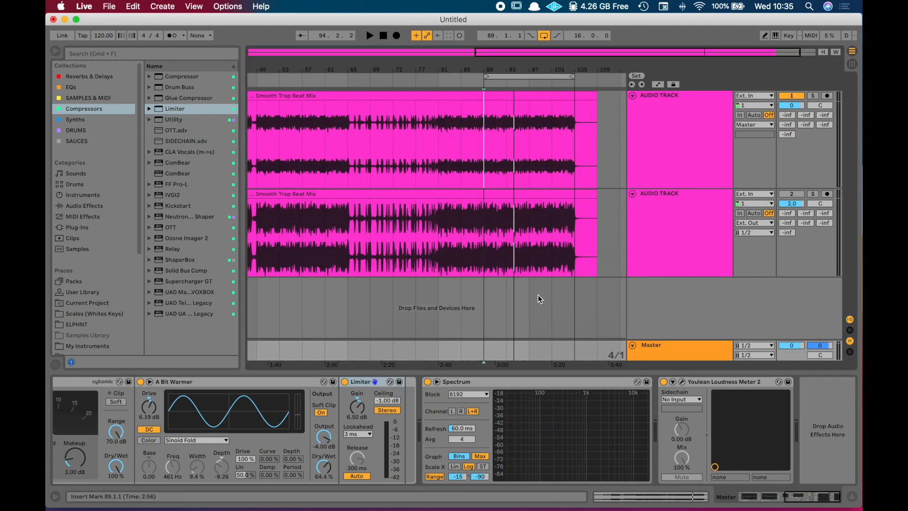
- Solo the second audio track in Arrangement View and place its insert marker at the loop start, bar 89
{"action": "scroll", "coordinate": [562, 226], "scroll_direction": "right", "scroll_amount": 2}
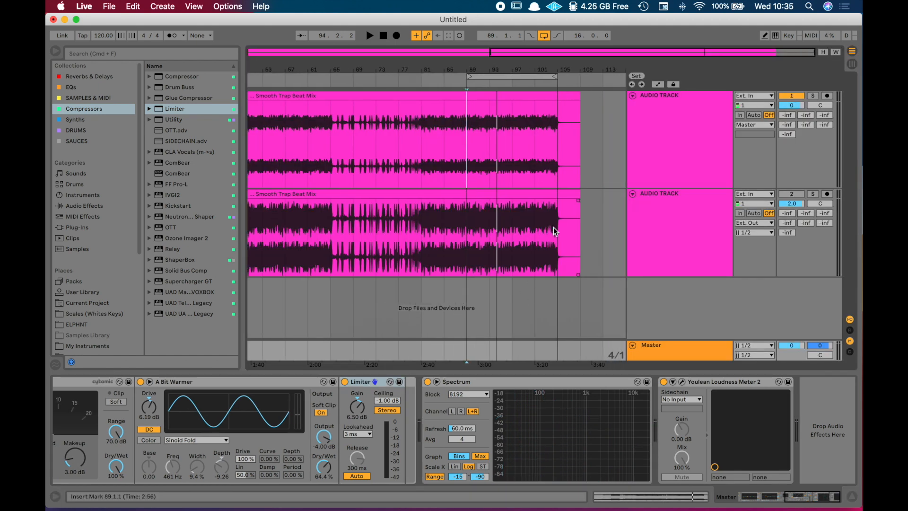
{"action": "left_click", "coordinate": [467, 236]}
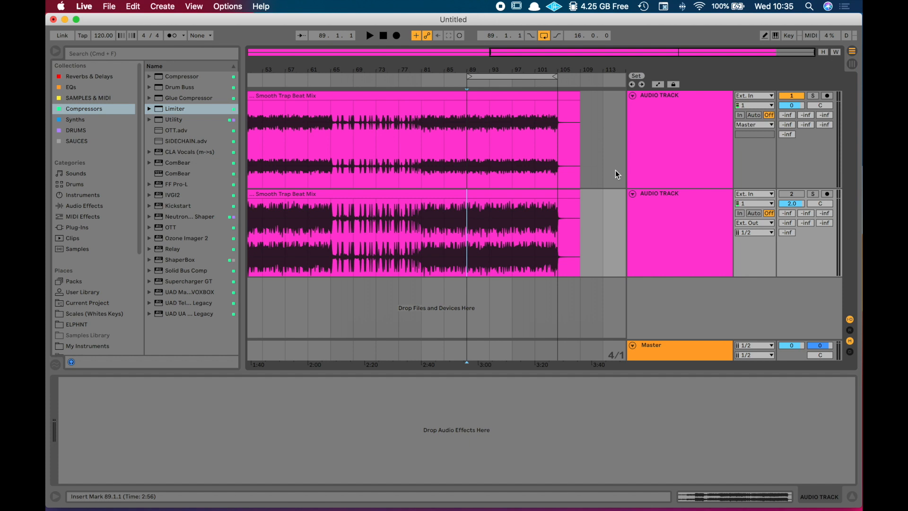
{"action": "left_click", "coordinate": [502, 195]}
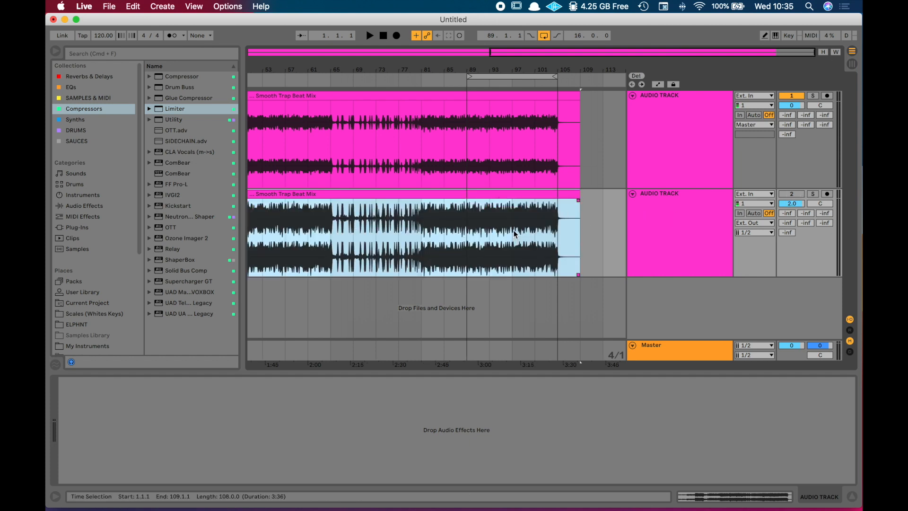
{"action": "left_click", "coordinate": [814, 195]}
{"action": "left_click", "coordinate": [467, 243]}
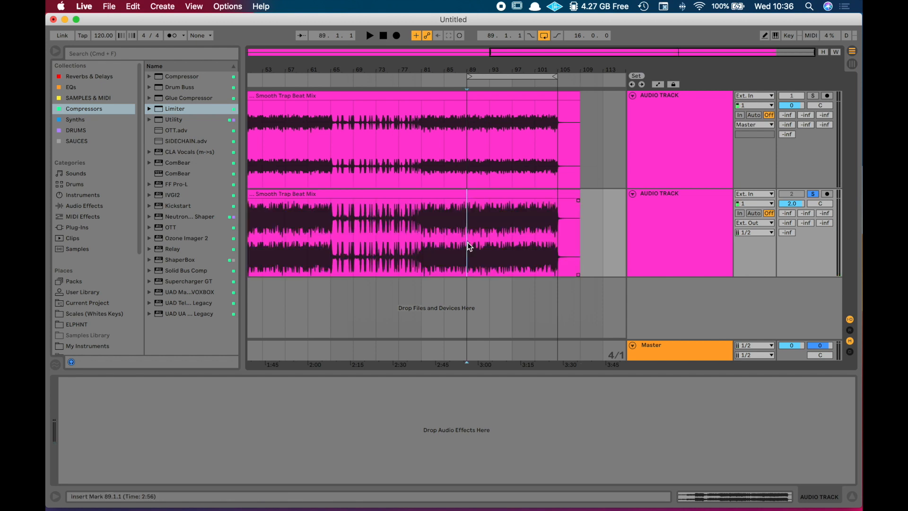
- Play the loop and switch the second track's solo on and off to compare the two track versions, leaving it unsoloed
{"action": "key", "text": "space"}
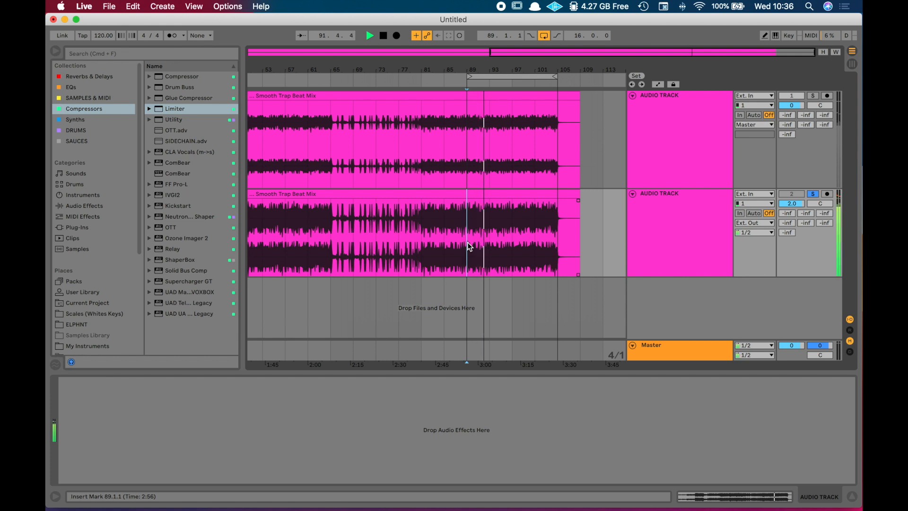
{"action": "left_click", "coordinate": [814, 194]}
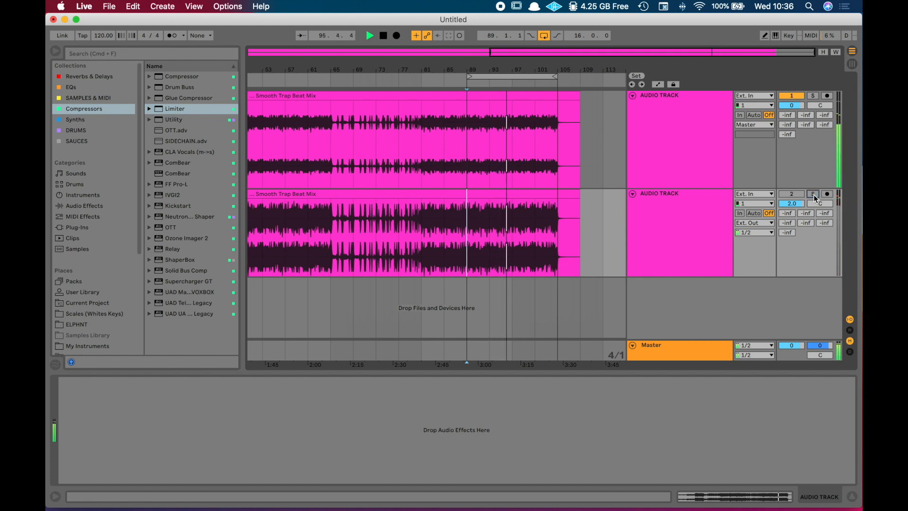
{"action": "left_click", "coordinate": [813, 195]}
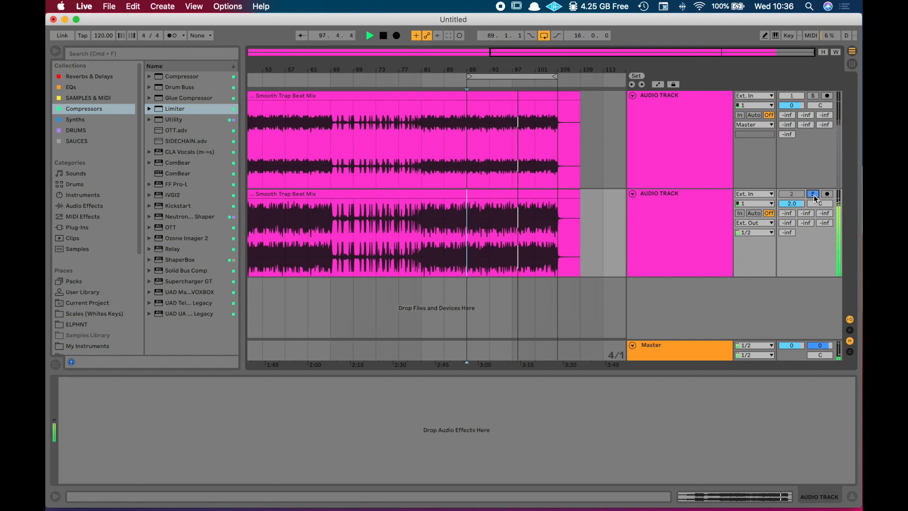
{"action": "left_click", "coordinate": [813, 194]}
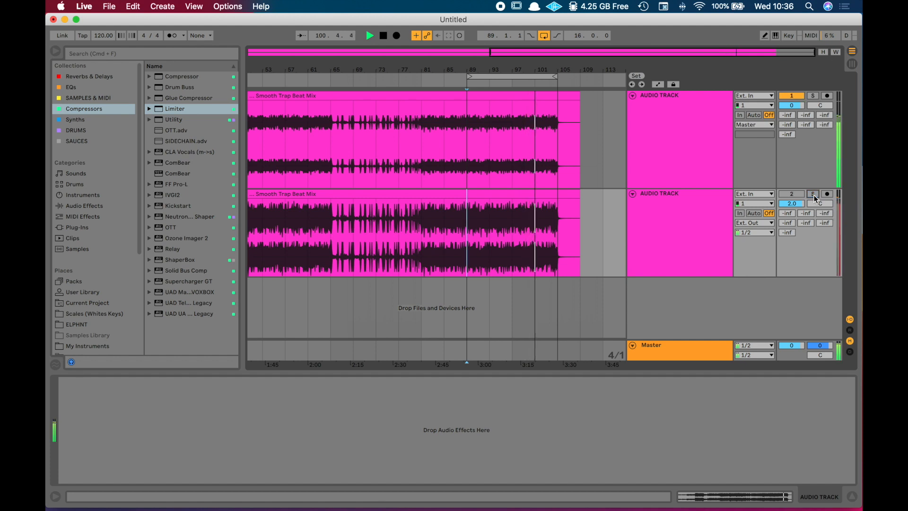
{"action": "left_click", "coordinate": [813, 195]}
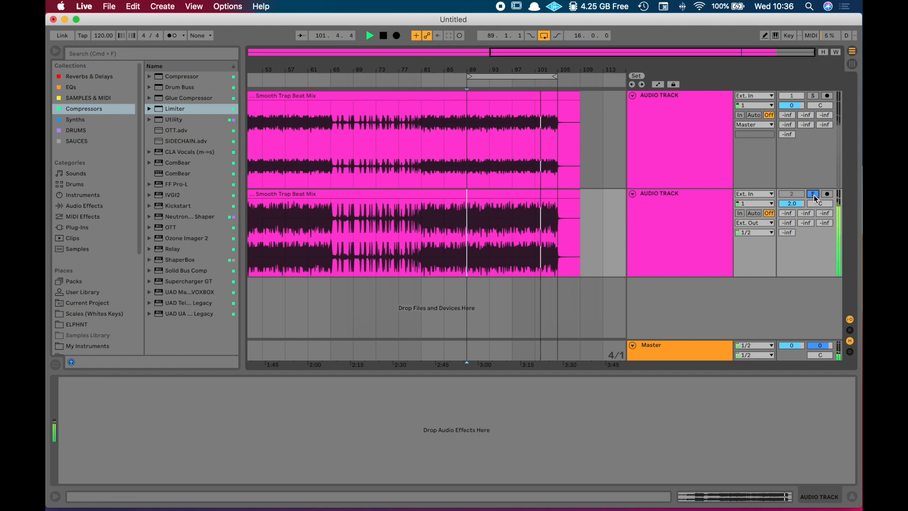
{"action": "left_click", "coordinate": [814, 195]}
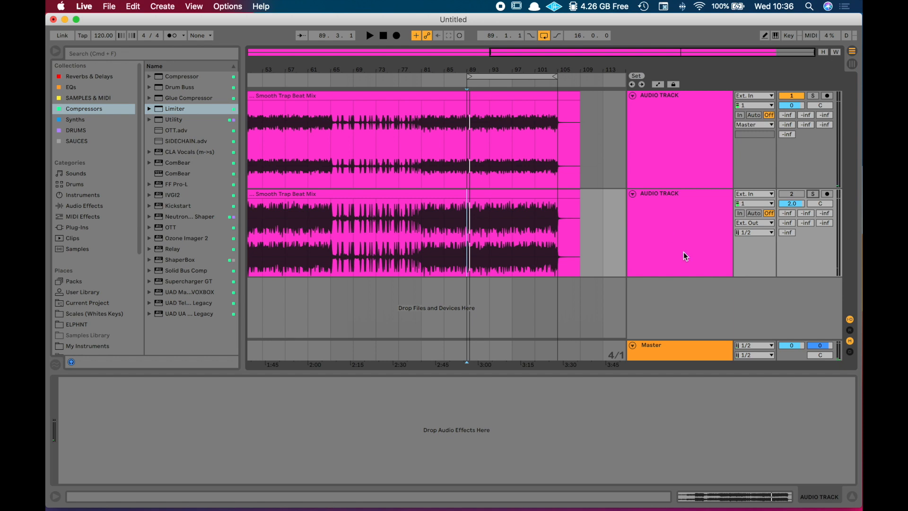
- Measure the mastered loop's integrated loudness with Youlean Loudness Meter 2 on the Master, and close the meter
{"action": "left_click", "coordinate": [685, 349]}
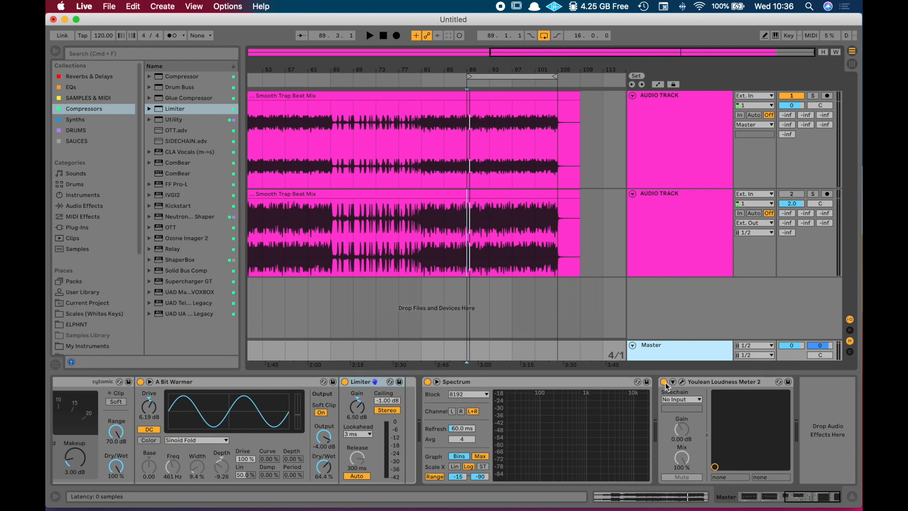
{"action": "left_click", "coordinate": [681, 382]}
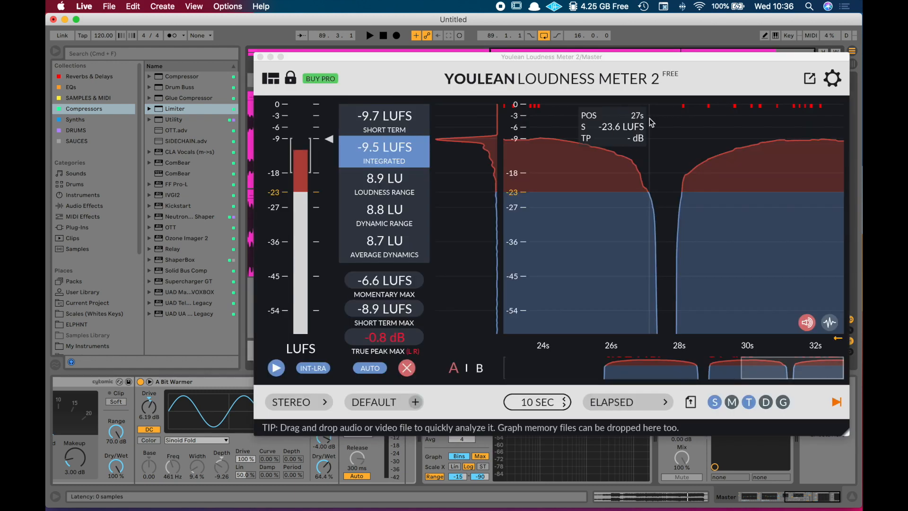
{"action": "left_click_drag", "start_coordinate": [549, 59], "coordinate": [547, 77]}
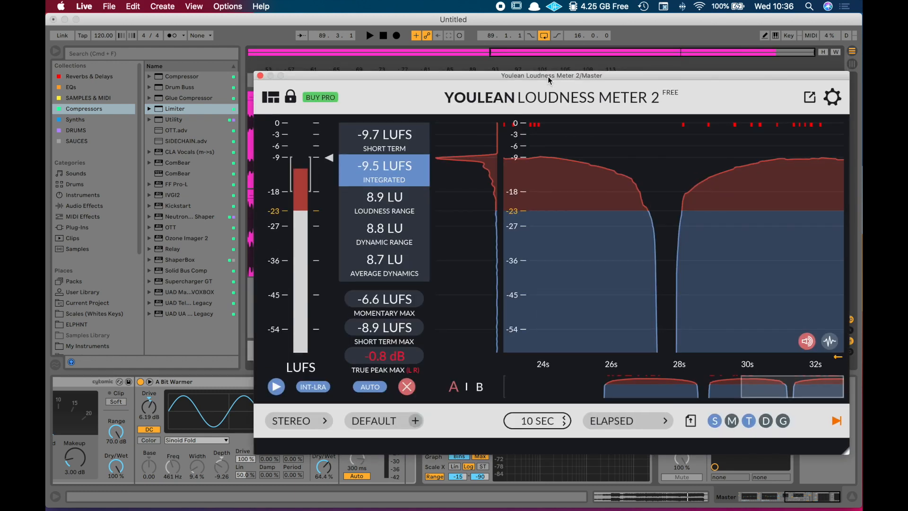
{"action": "key", "text": "space"}
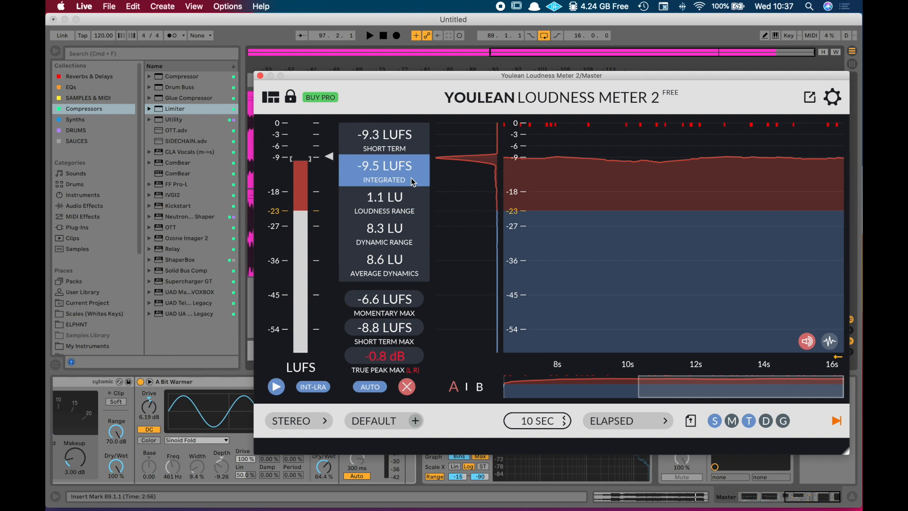
{"action": "left_click", "coordinate": [260, 76]}
- Review the Master chain from the two EQ Eights, including the second one's mid and side curves, through Glue Compressor and A Bit Warmer to the Limiter
{"action": "scroll", "coordinate": [498, 189], "scroll_direction": "down", "scroll_amount": 5}
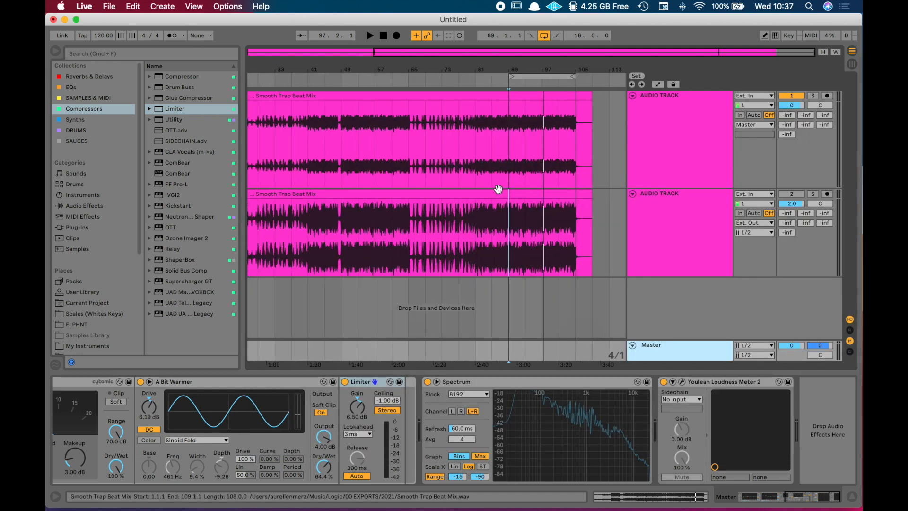
{"action": "left_click", "coordinate": [504, 382]}
{"action": "scroll", "coordinate": [504, 383], "scroll_direction": "left", "scroll_amount": 10}
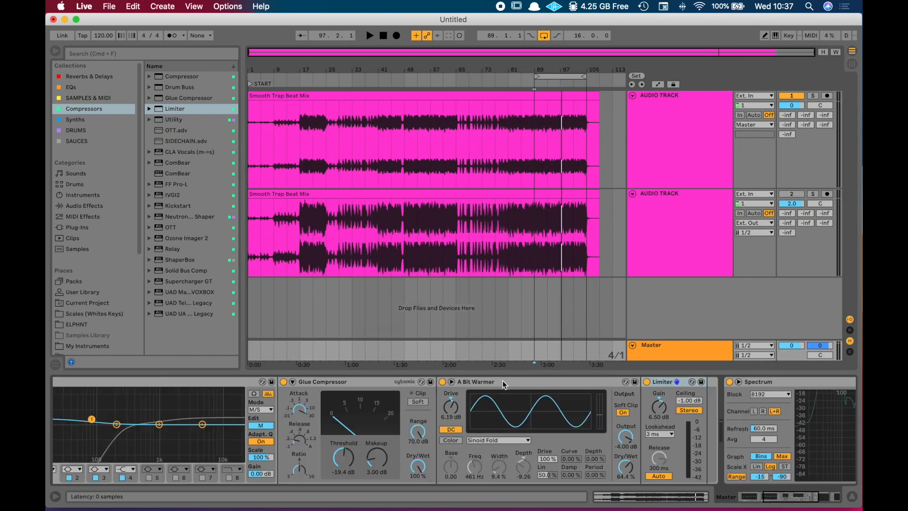
{"action": "left_click", "coordinate": [126, 382]}
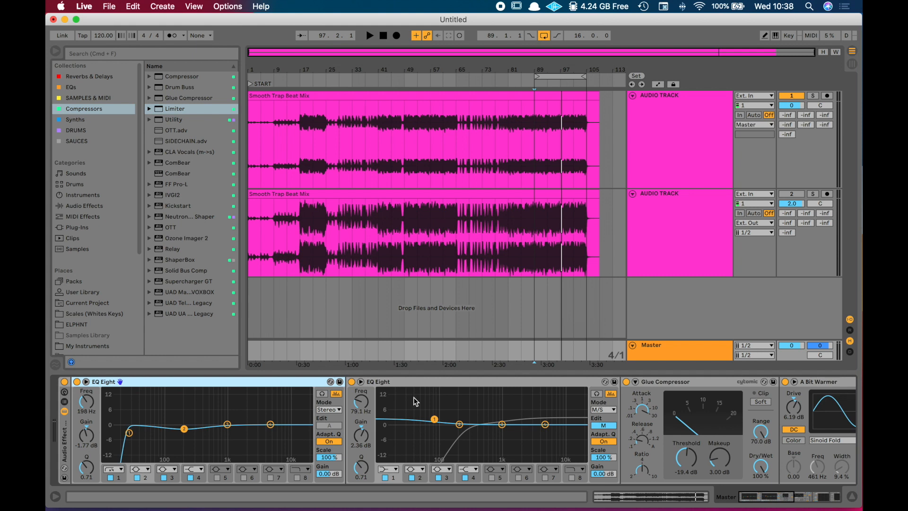
{"action": "left_click", "coordinate": [416, 384]}
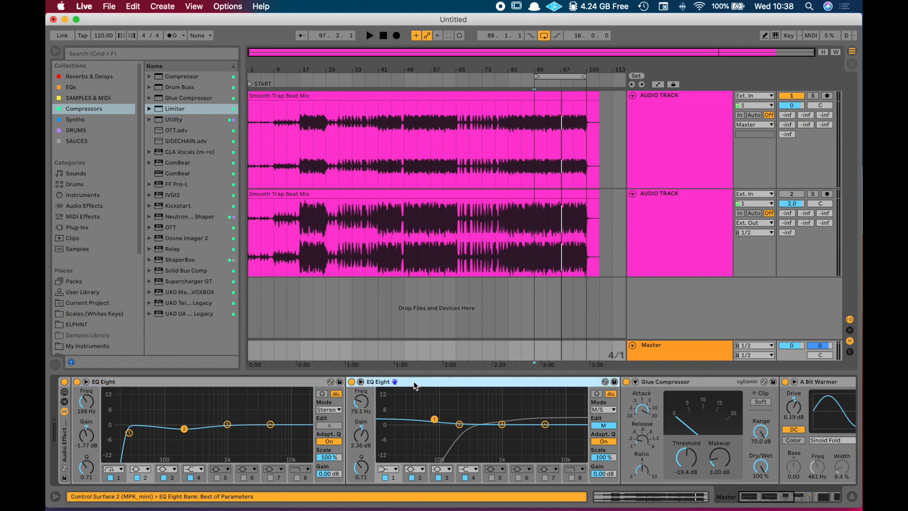
{"action": "left_click", "coordinate": [607, 428]}
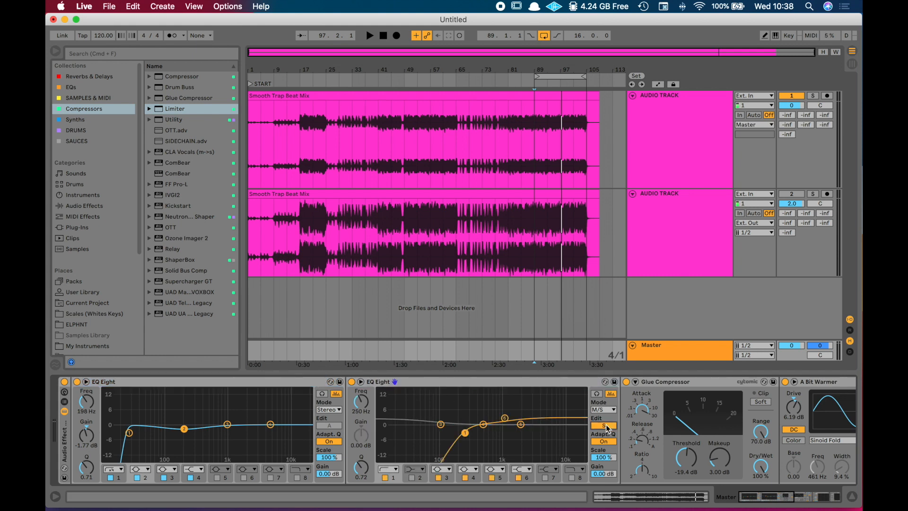
{"action": "left_click", "coordinate": [607, 428]}
{"action": "left_click_drag", "start_coordinate": [458, 425], "coordinate": [435, 421]}
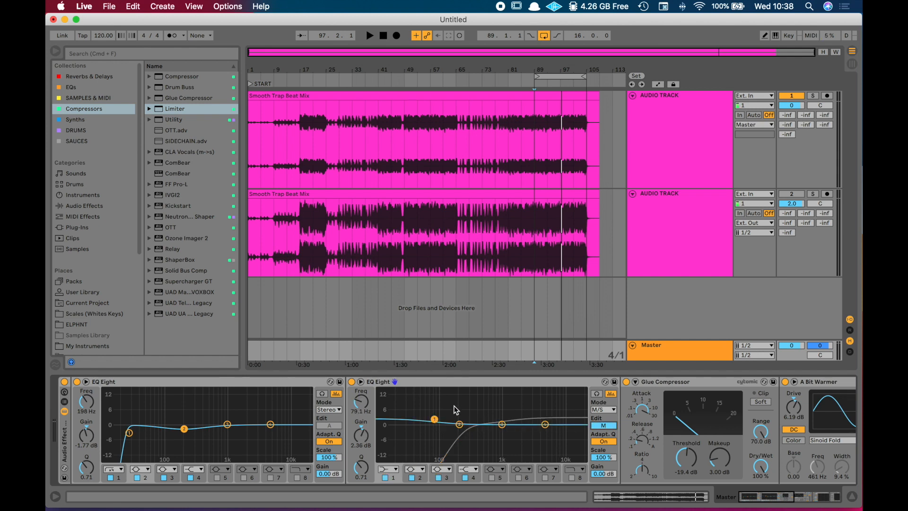
{"action": "scroll", "coordinate": [488, 426], "scroll_direction": "right", "scroll_amount": 5}
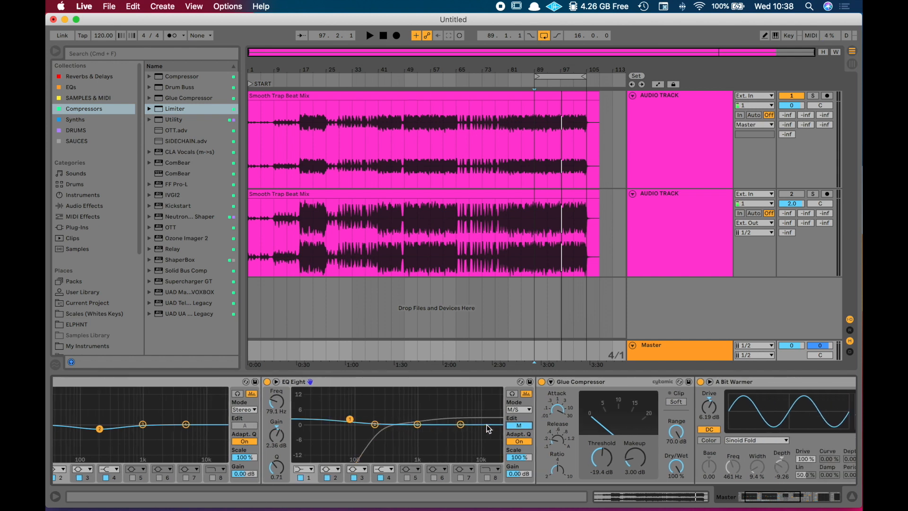
{"action": "left_click", "coordinate": [589, 384]}
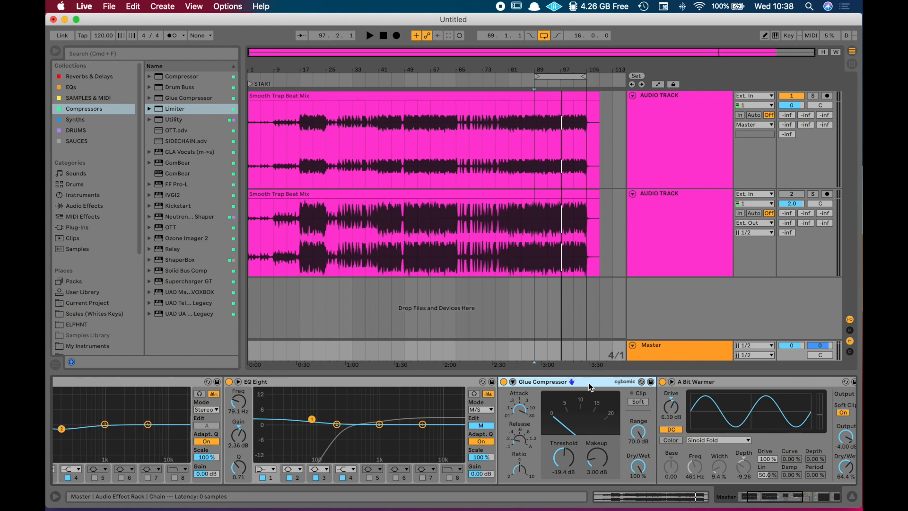
{"action": "scroll", "coordinate": [590, 387], "scroll_direction": "right", "scroll_amount": 5}
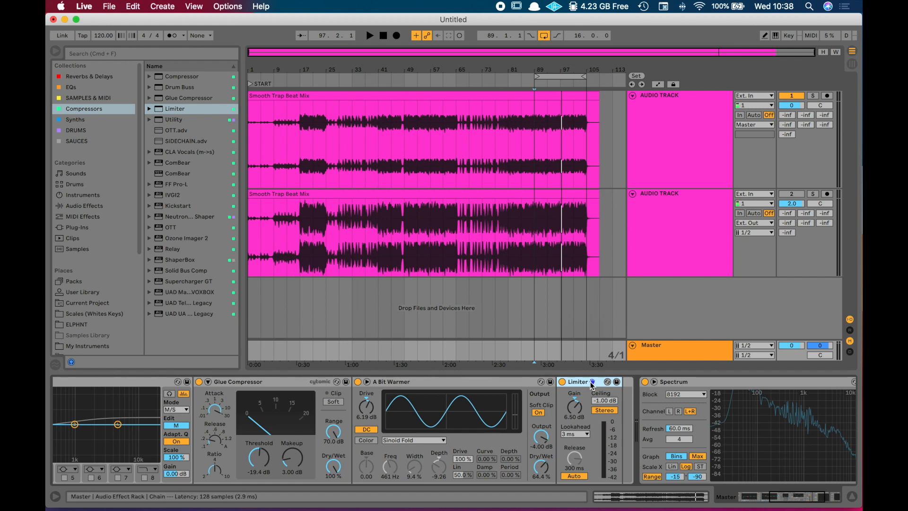
{"action": "scroll", "coordinate": [592, 386], "scroll_direction": "right", "scroll_amount": 5}
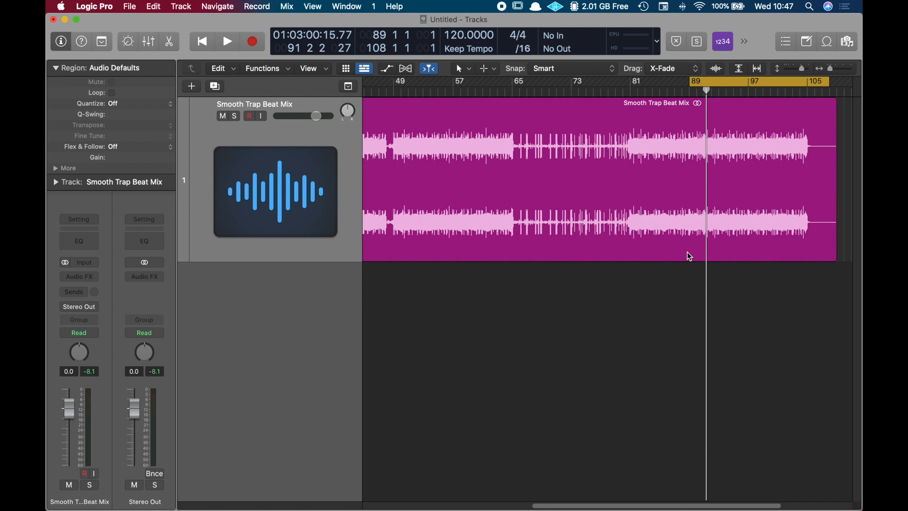
- Switch to Logic Pro, insert a stereo Loudness Meter on the Stereo Out channel, and move its window clear of the track list
{"action": "left_click", "coordinate": [159, 282]}
{"action": "scroll", "coordinate": [201, 405], "scroll_direction": "down", "scroll_amount": 5}
{"action": "mouse_move", "coordinate": [199, 401]}
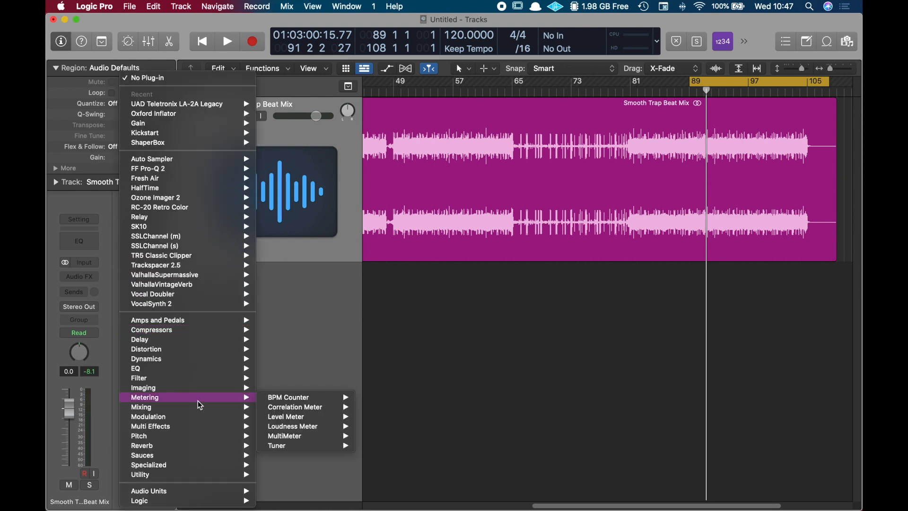
{"action": "mouse_move", "coordinate": [293, 427]}
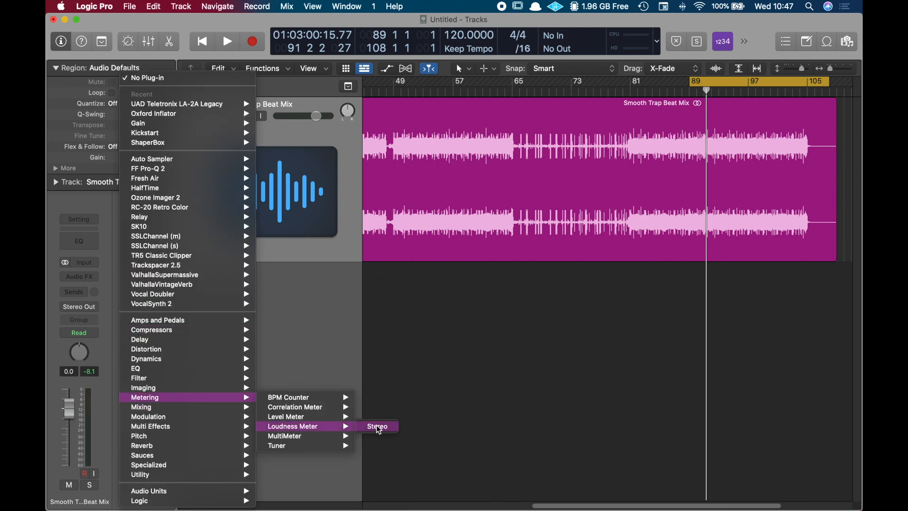
{"action": "left_click", "coordinate": [378, 428]}
{"action": "left_click_drag", "start_coordinate": [379, 168], "coordinate": [742, 127]}
- Add a stereo Level Meter after the Loudness Meter on Stereo Out and set its level display to Peak & RMS
{"action": "left_click", "coordinate": [151, 279]}
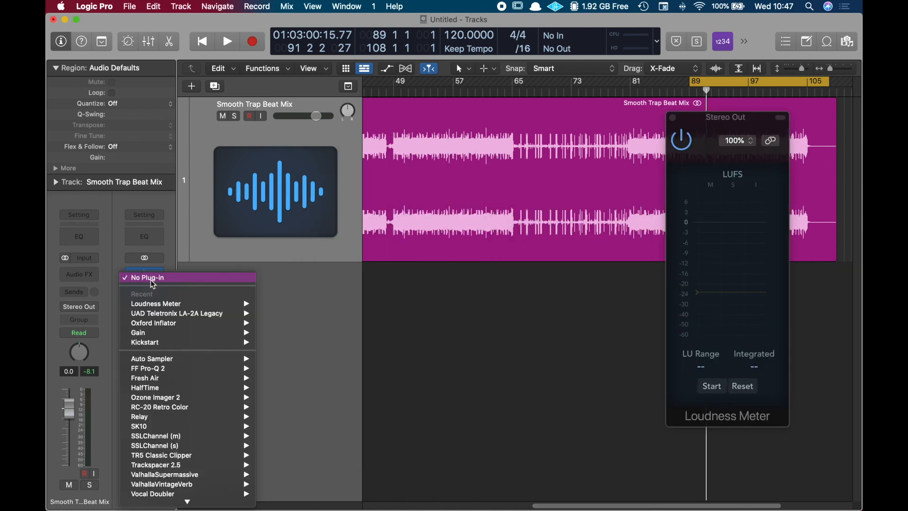
{"action": "scroll", "coordinate": [208, 408], "scroll_direction": "down", "scroll_amount": 10}
{"action": "mouse_move", "coordinate": [208, 398]}
{"action": "mouse_move", "coordinate": [318, 417]}
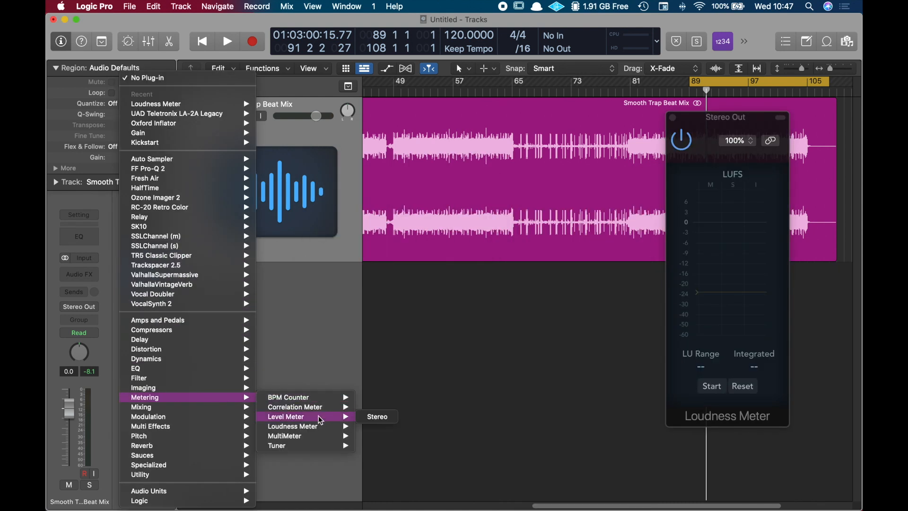
{"action": "left_click", "coordinate": [374, 418]}
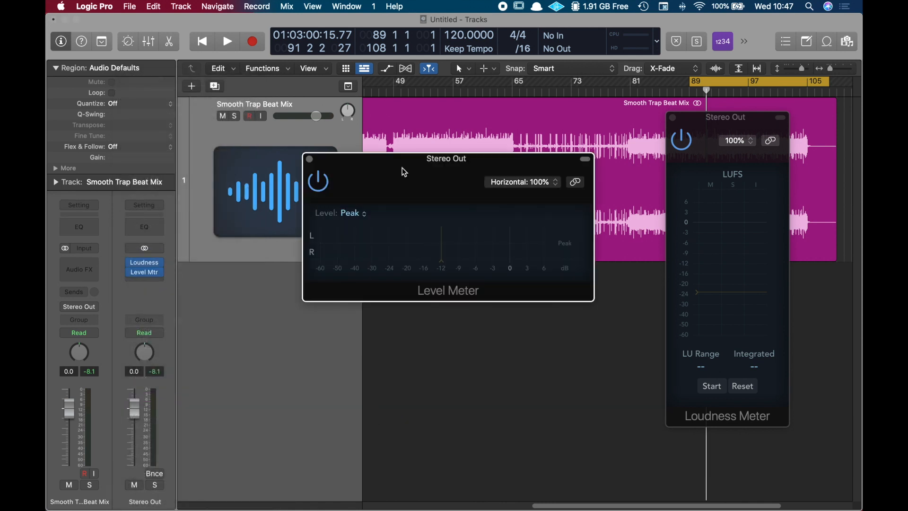
{"action": "left_click", "coordinate": [362, 215]}
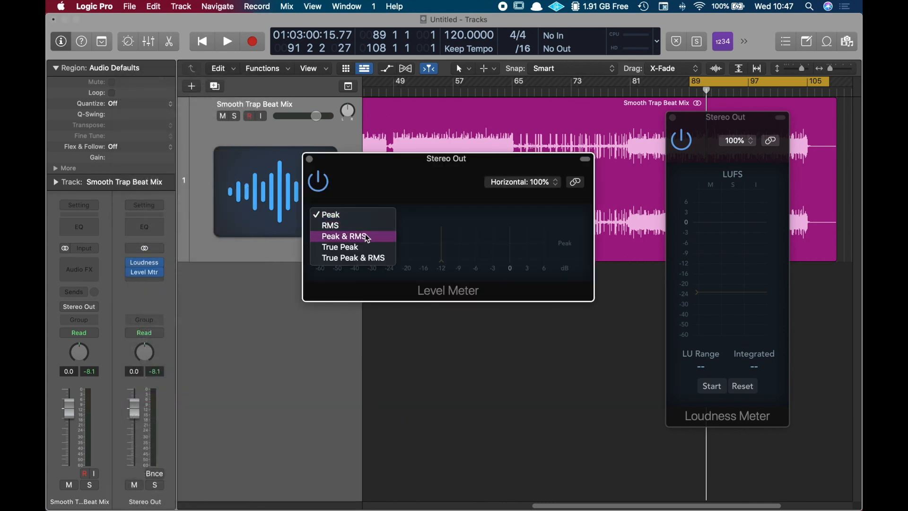
{"action": "left_click", "coordinate": [367, 237]}
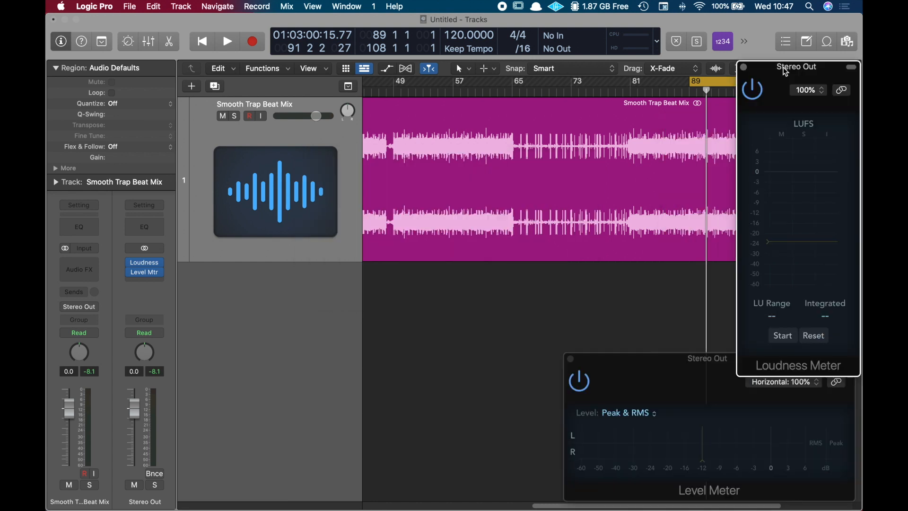
- Play the Smooth Trap Beat Mix loop and measure its integrated loudness and its peak and RMS levels, stopping playback when done
{"action": "left_click", "coordinate": [677, 172]}
{"action": "key", "text": "super+Right"}
{"action": "key", "text": "super+Right"}
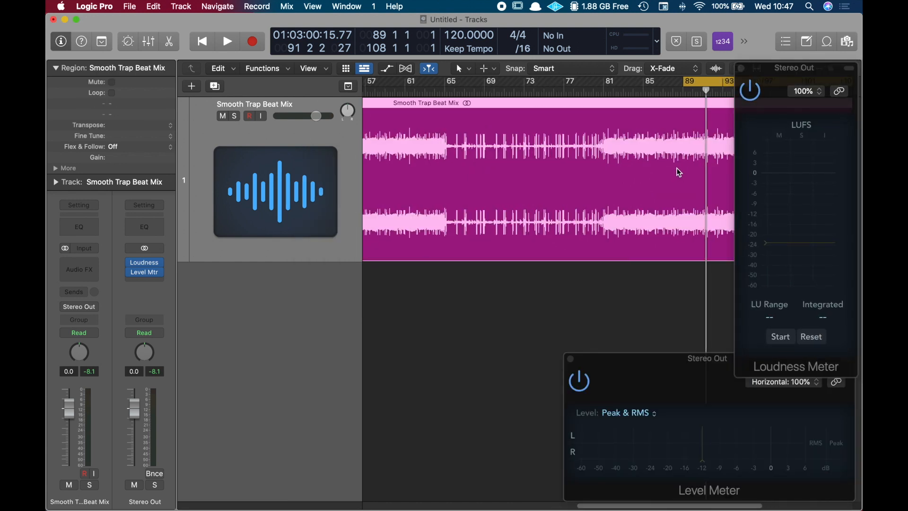
{"action": "scroll", "coordinate": [677, 169], "scroll_direction": "right", "scroll_amount": 3}
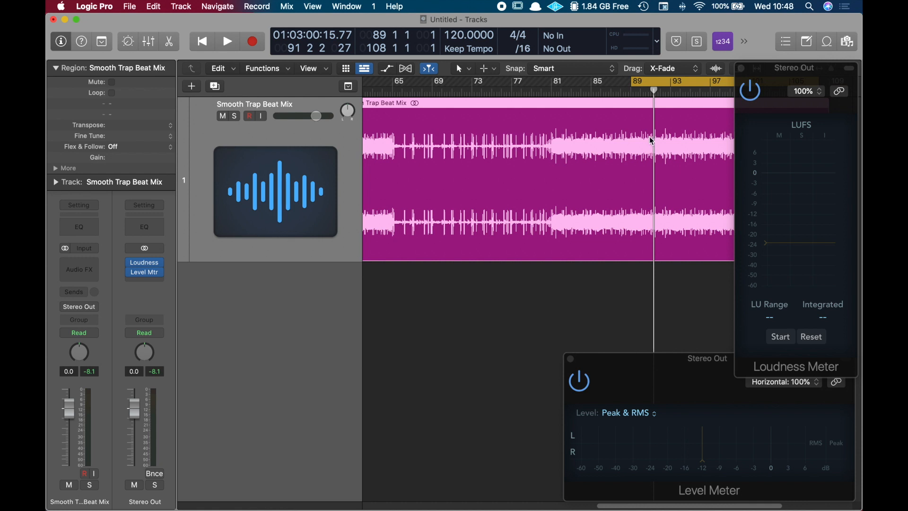
{"action": "key", "text": "space"}
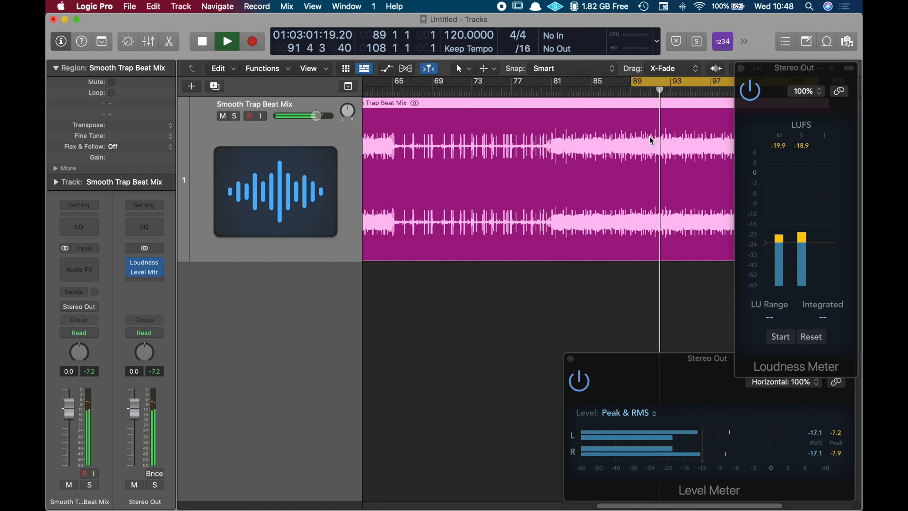
{"action": "left_click", "coordinate": [781, 337]}
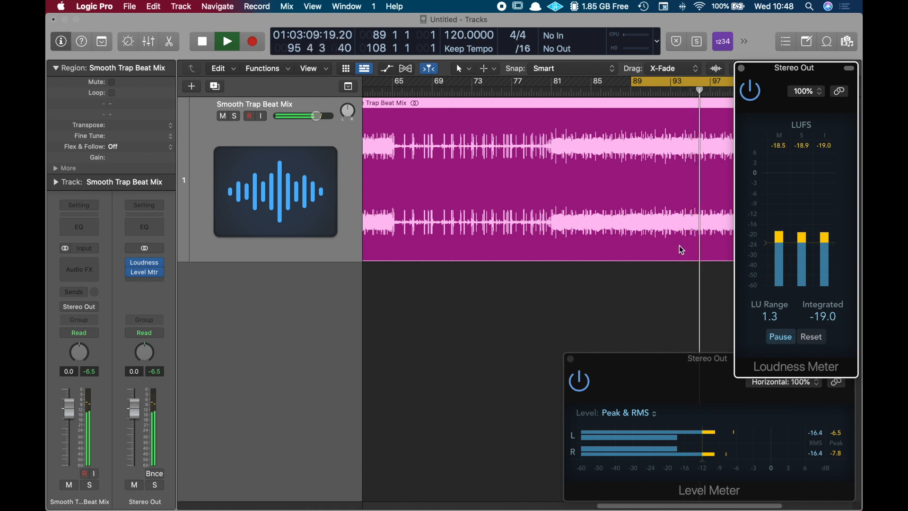
{"action": "key", "text": "space"}
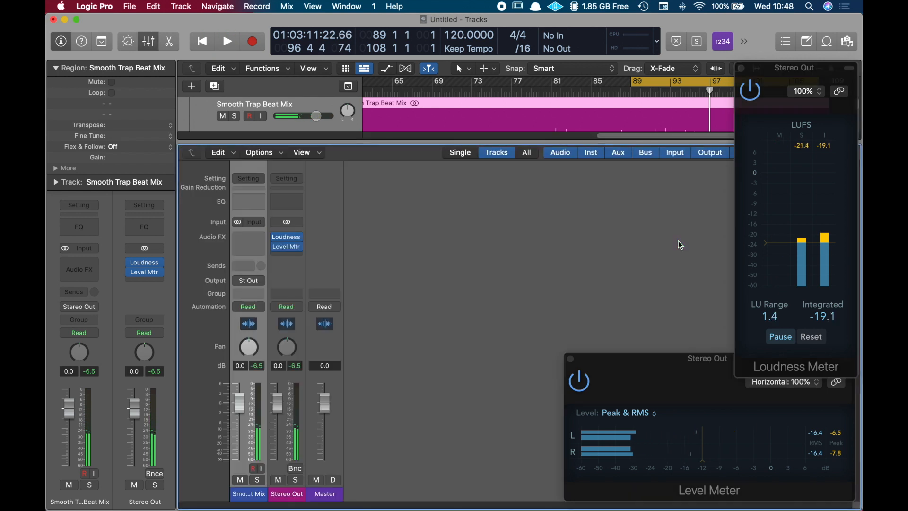
- Insert a Channel EQ ahead of the Loudness Meter on the Stereo Out channel and set its processing to Mid Only
{"action": "key", "text": "x"}
{"action": "mouse_move", "coordinate": [288, 247]}
{"action": "key", "text": "v"}
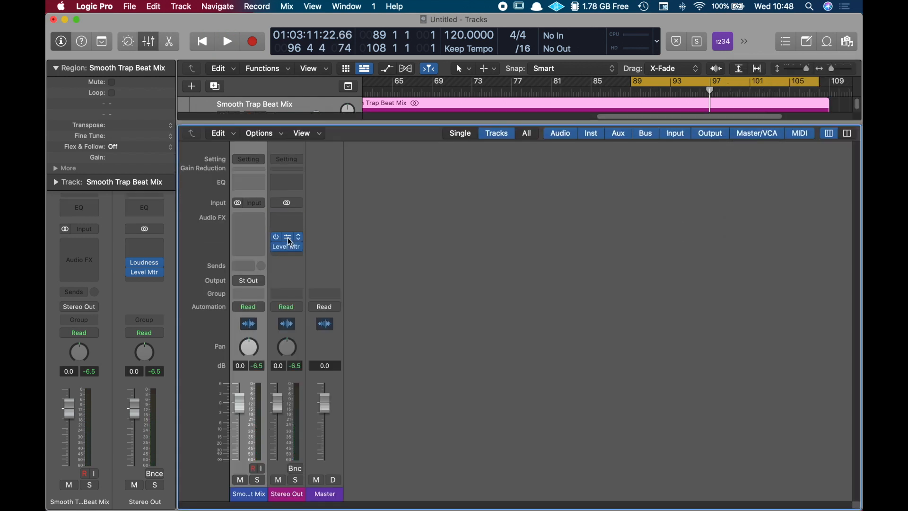
{"action": "left_click", "coordinate": [298, 215]}
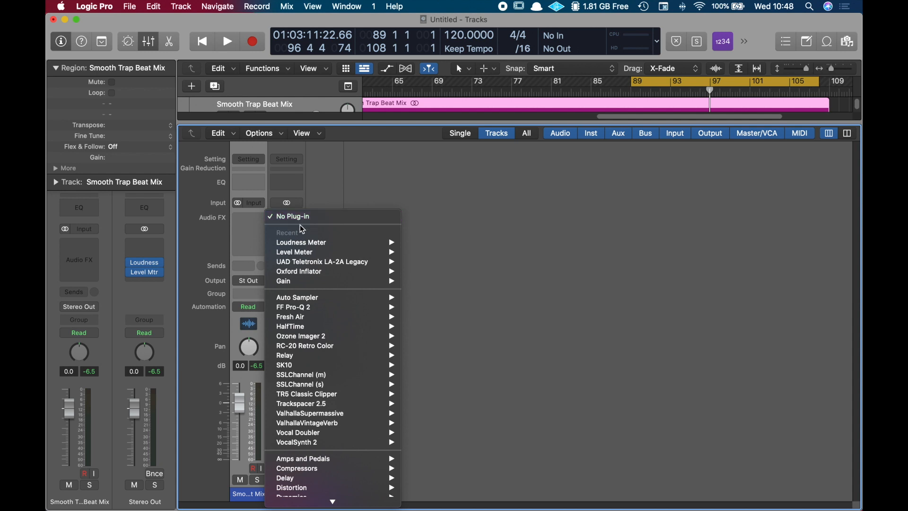
{"action": "mouse_move", "coordinate": [321, 378]}
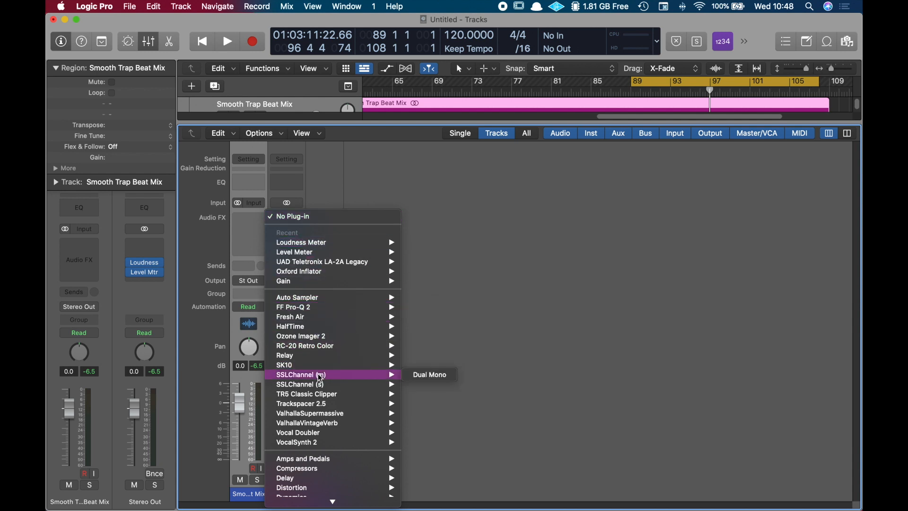
{"action": "scroll", "coordinate": [318, 373], "scroll_direction": "down", "scroll_amount": 5}
{"action": "left_click", "coordinate": [428, 374]}
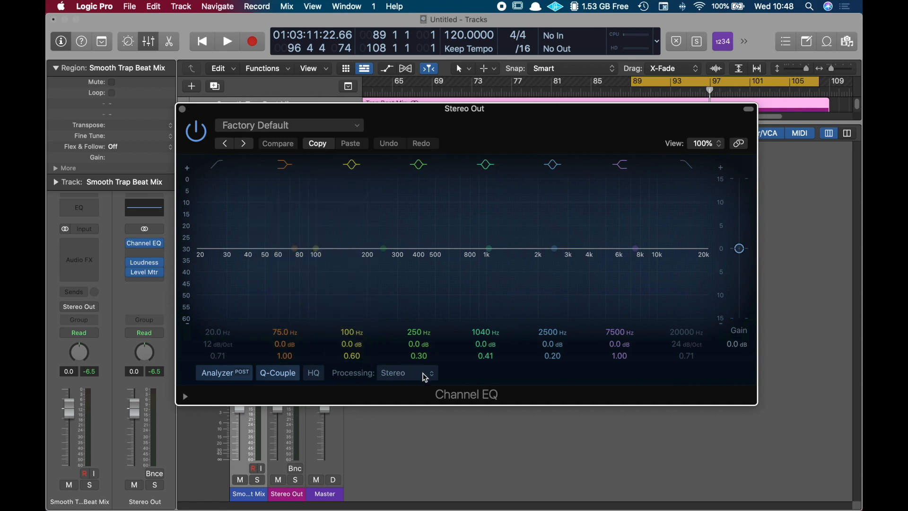
{"action": "left_click", "coordinate": [425, 391]}
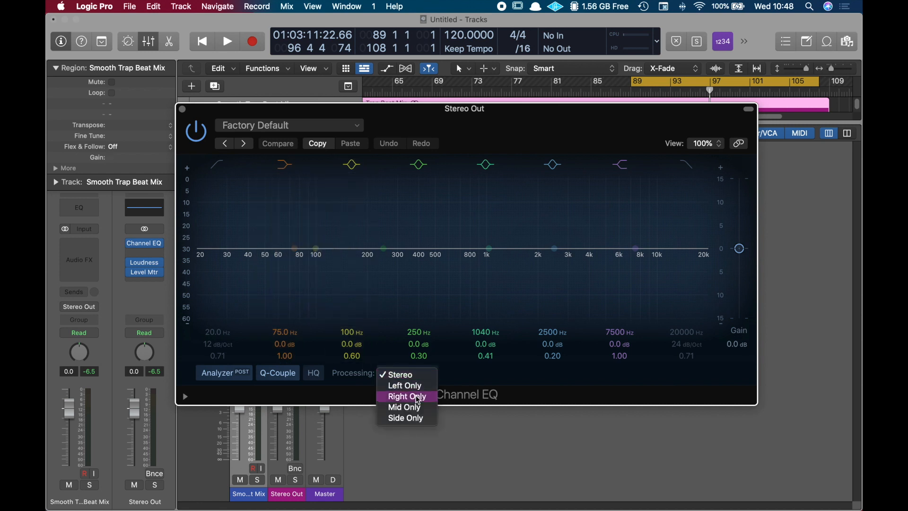
{"action": "left_click", "coordinate": [414, 407]}
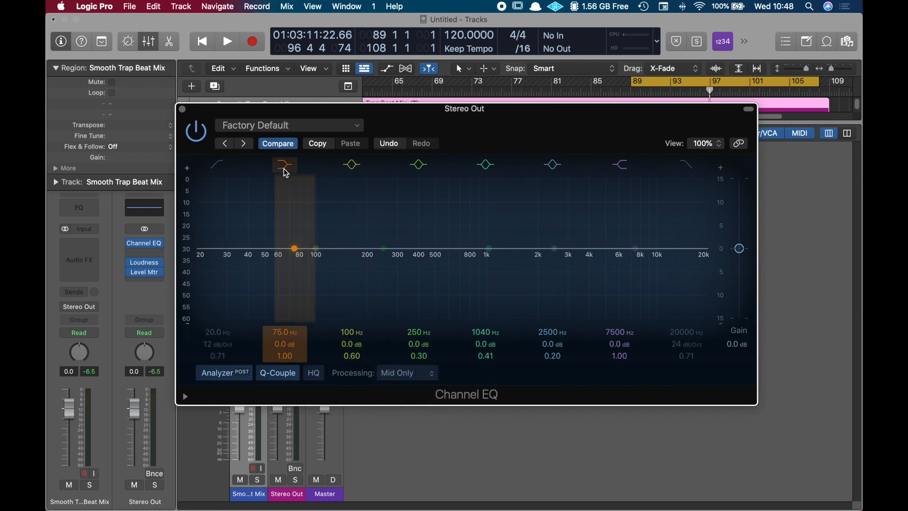
- During playback, enable the mid EQ's low cut at 35 Hz with an 18 dB/Oct slope and a Q of 1.00
{"action": "key", "text": "space"}
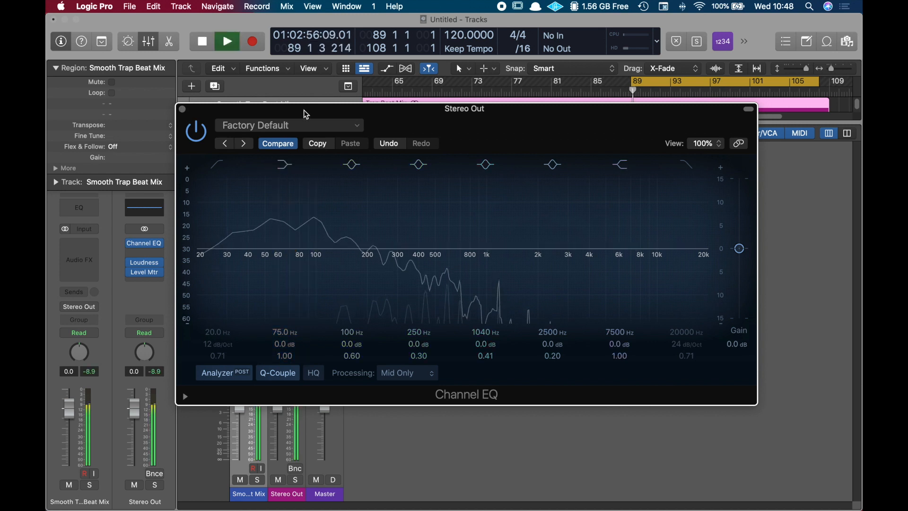
{"action": "left_click", "coordinate": [218, 167]}
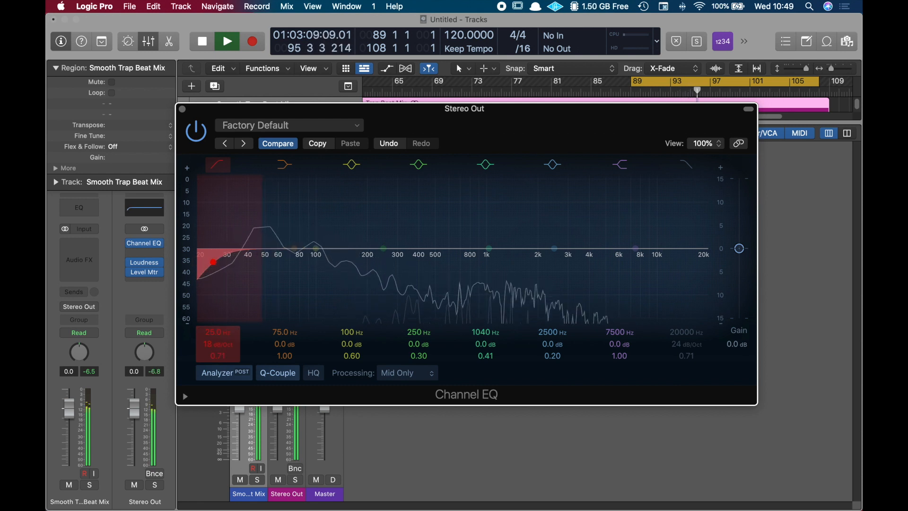
{"action": "left_click_drag", "start_coordinate": [218, 331], "coordinate": [217, 352]}
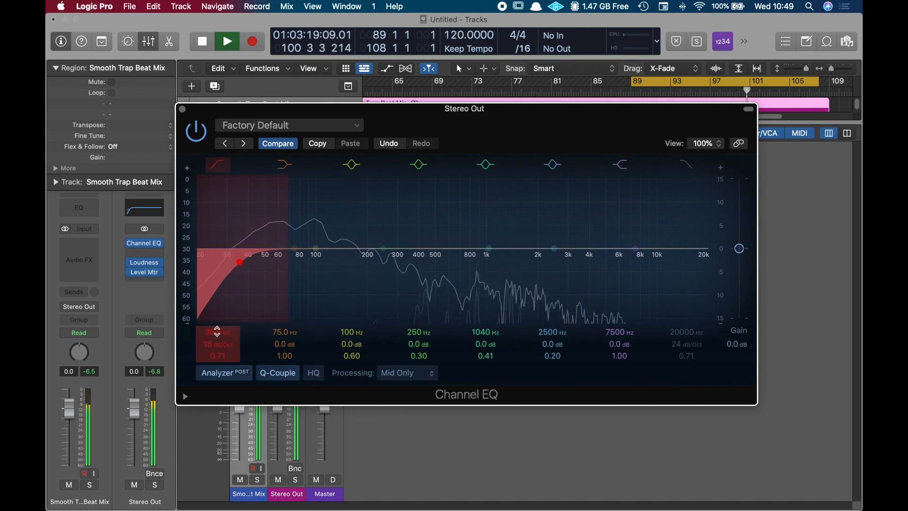
{"action": "left_click_drag", "start_coordinate": [242, 282], "coordinate": [242, 260]}
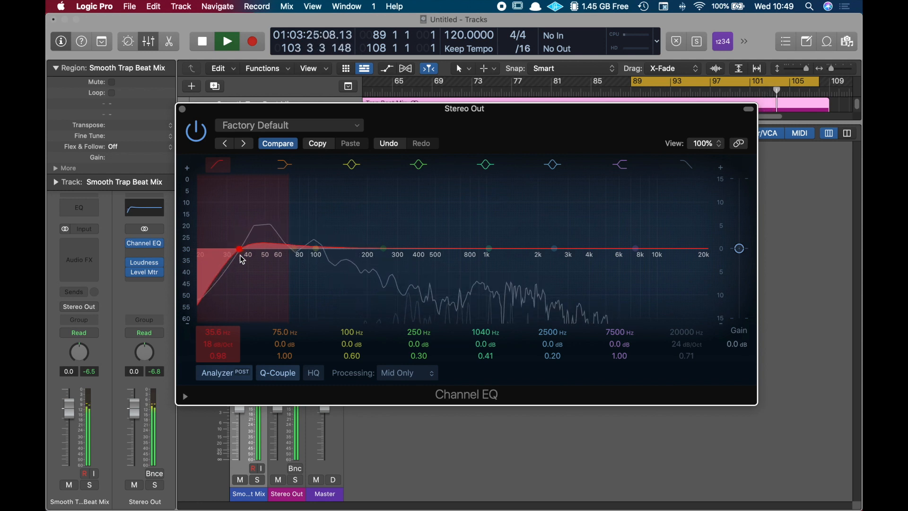
{"action": "left_click_drag", "start_coordinate": [241, 260], "coordinate": [242, 259]}
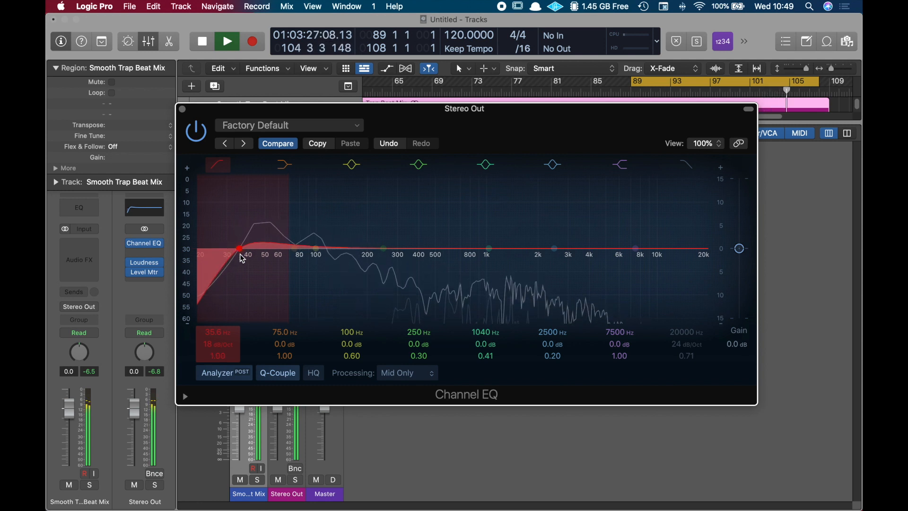
- Restart playback and shorten the cycle range so that it ends at bar 105
{"action": "key", "text": "space"}
{"action": "key", "text": "space"}
{"action": "left_click_drag", "start_coordinate": [820, 83], "coordinate": [791, 86]}
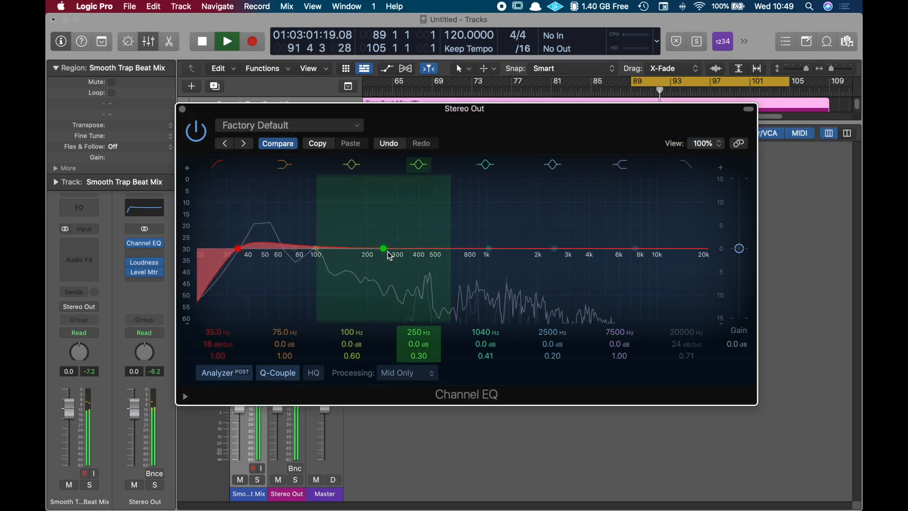
- Sweep the mid EQ's 250 Hz bell band for muddiness, then set it to a -2.4 dB cut at 306 Hz with Q 0.98
{"action": "left_click_drag", "start_coordinate": [384, 250], "coordinate": [387, 210]}
{"action": "left_click_drag", "start_coordinate": [419, 357], "coordinate": [419, 335]}
{"action": "left_click_drag", "start_coordinate": [387, 210], "coordinate": [402, 270]}
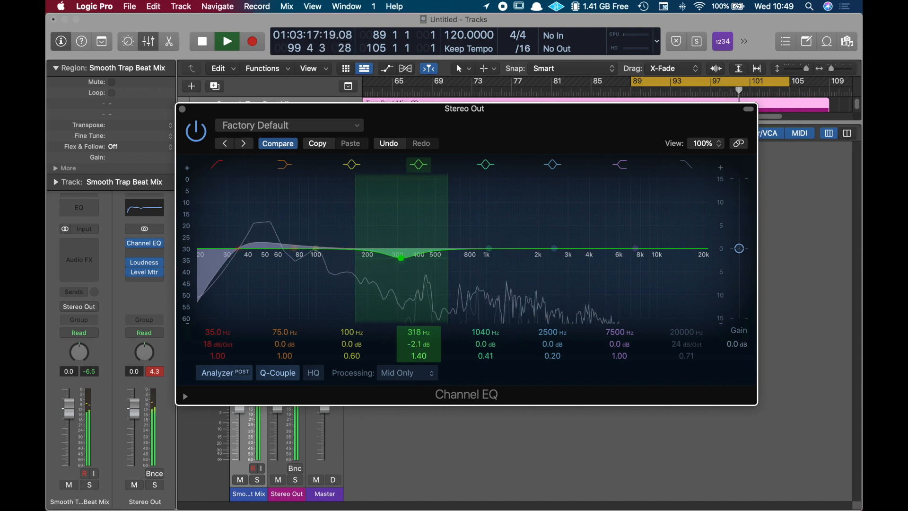
{"action": "left_click_drag", "start_coordinate": [419, 356], "coordinate": [419, 358]}
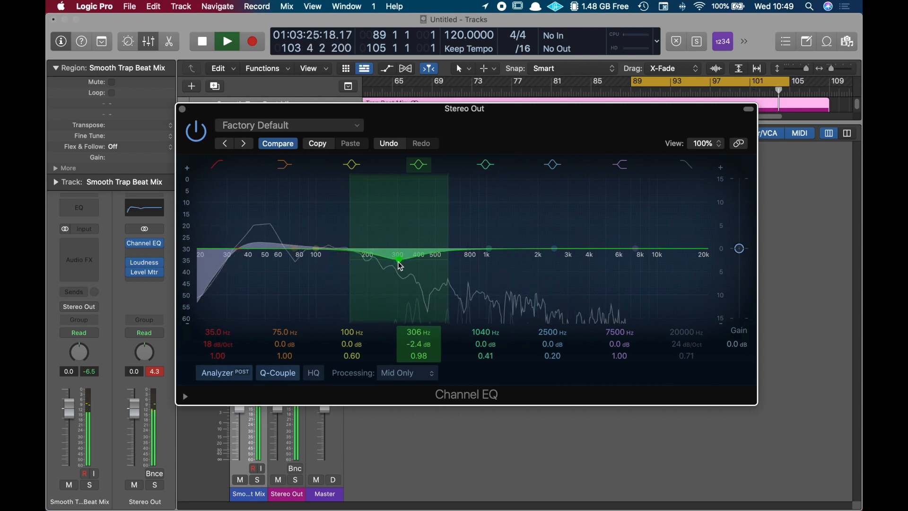
- Compare the mix with the mid EQ bypassed and active, resetting the peak readout, then close the EQ and stop playback
{"action": "left_click", "coordinate": [197, 131]}
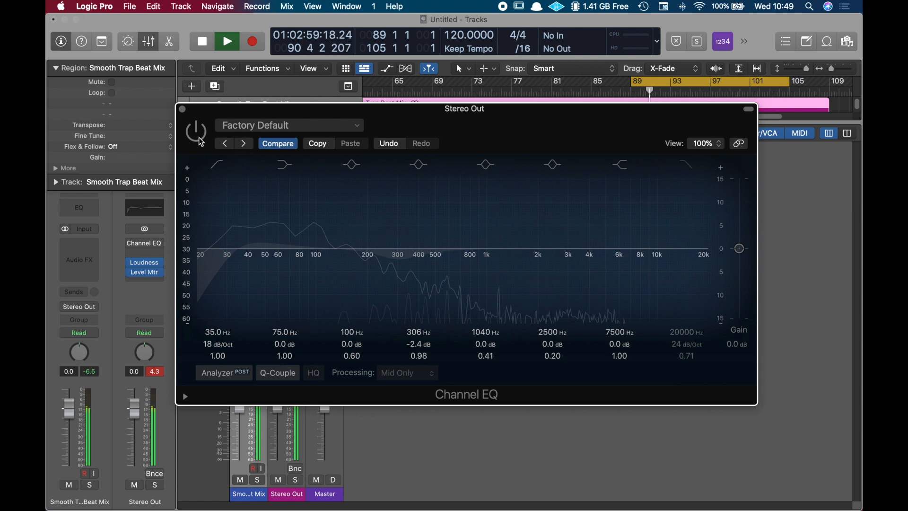
{"action": "left_click", "coordinate": [155, 372]}
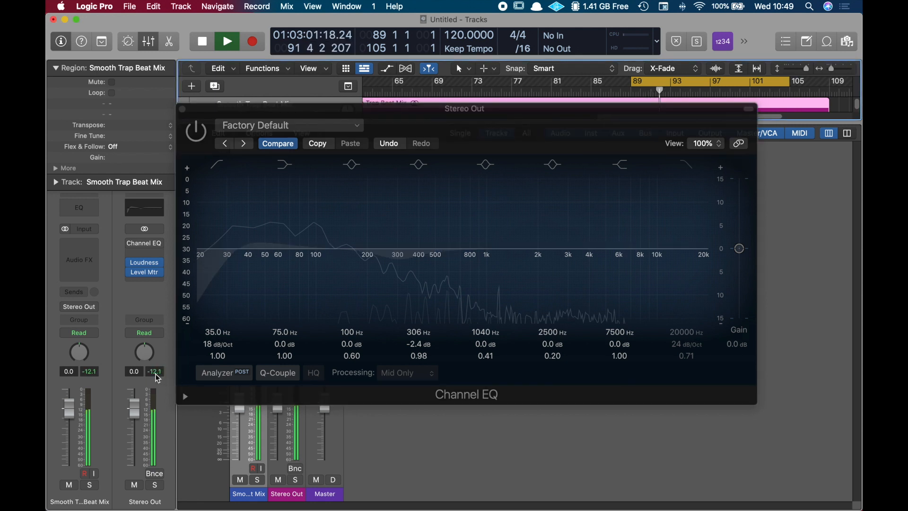
{"action": "left_click", "coordinate": [199, 140]}
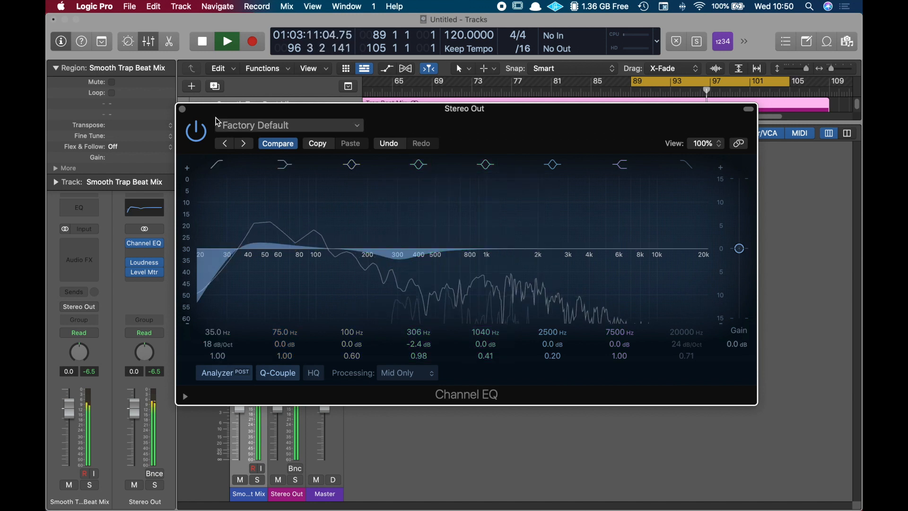
{"action": "left_click", "coordinate": [182, 110]}
{"action": "key", "text": "space"}
- Insert a second Channel EQ after the first on Stereo Out, play the loop, and set its processing to Side Only
{"action": "left_click", "coordinate": [160, 254]}
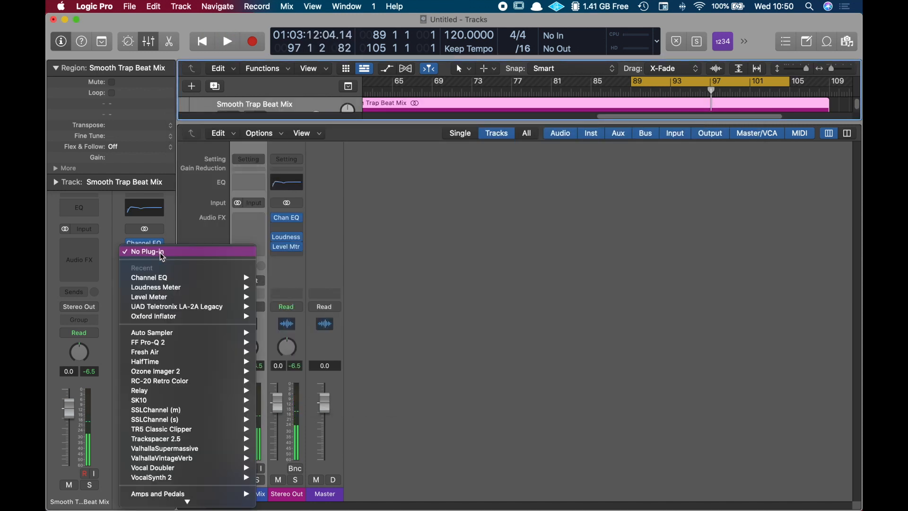
{"action": "mouse_move", "coordinate": [167, 280]}
{"action": "left_click", "coordinate": [275, 281]}
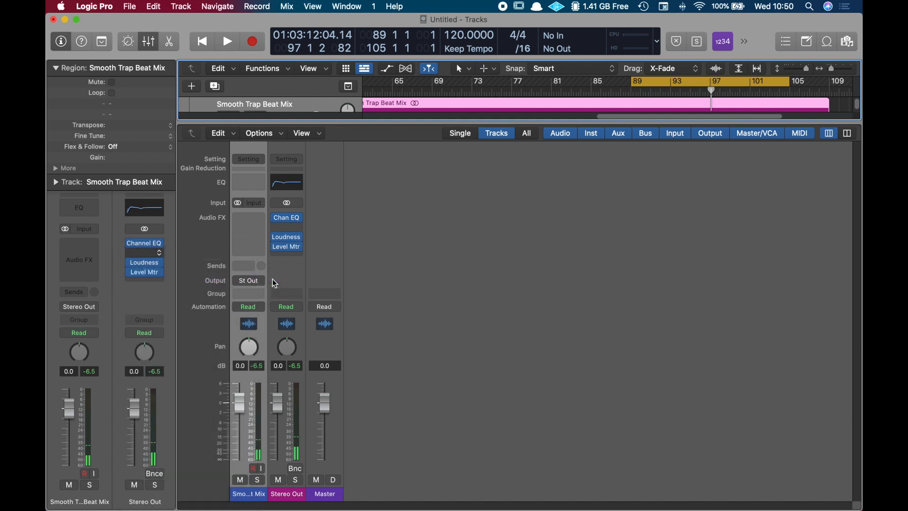
{"action": "key", "text": "space"}
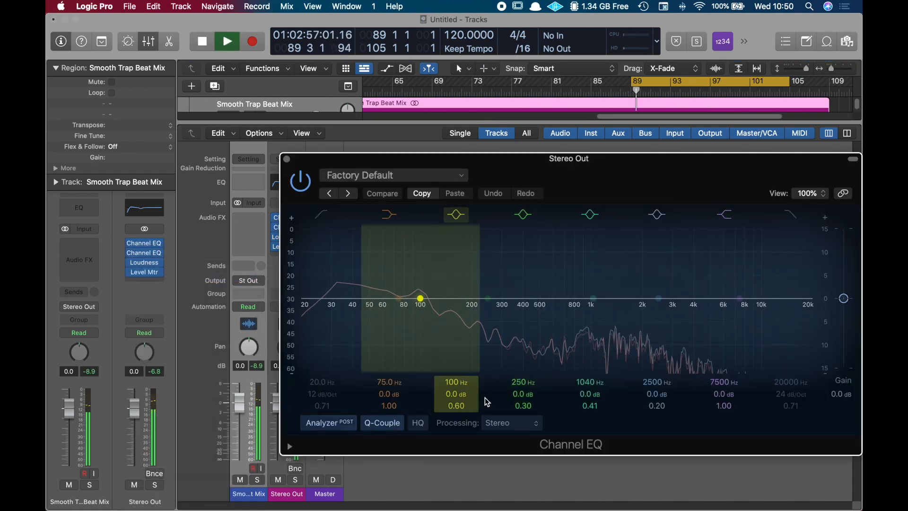
{"action": "left_click", "coordinate": [518, 423]}
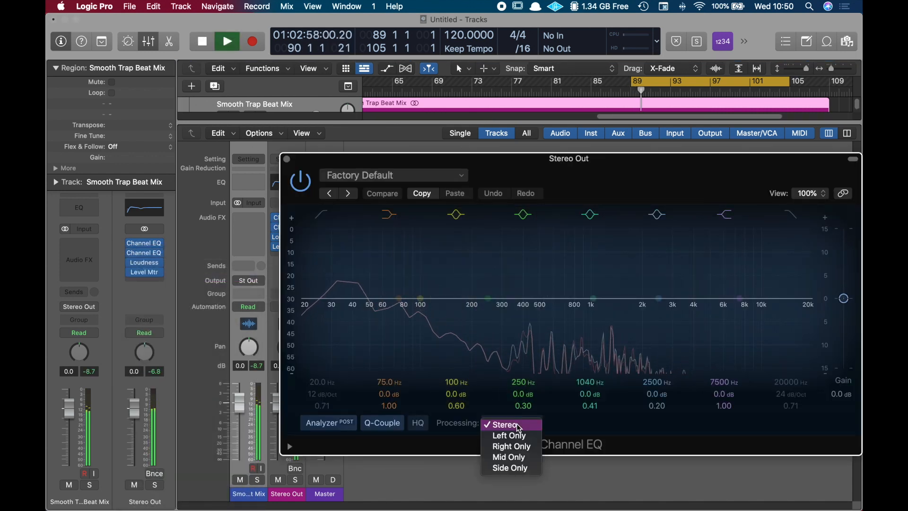
{"action": "left_click", "coordinate": [514, 468]}
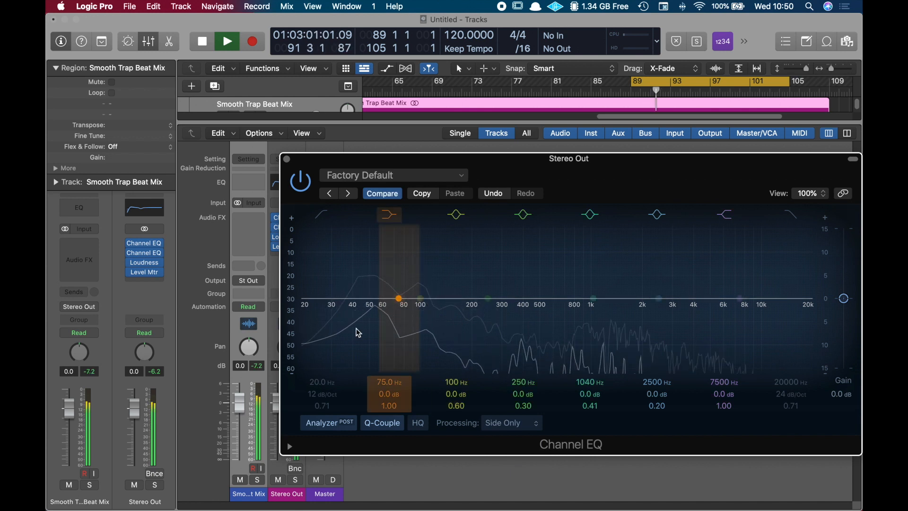
- Give the side EQ a 12 dB/Oct low cut at 404 Hz and a +2.9 dB high shelf at 1010 Hz, then close it
{"action": "left_click", "coordinate": [324, 399]}
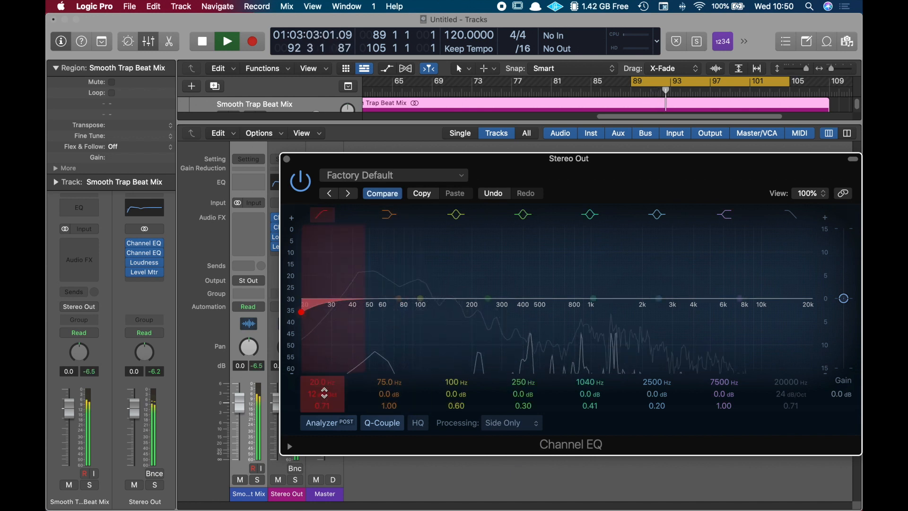
{"action": "left_click_drag", "start_coordinate": [324, 384], "coordinate": [323, 350]}
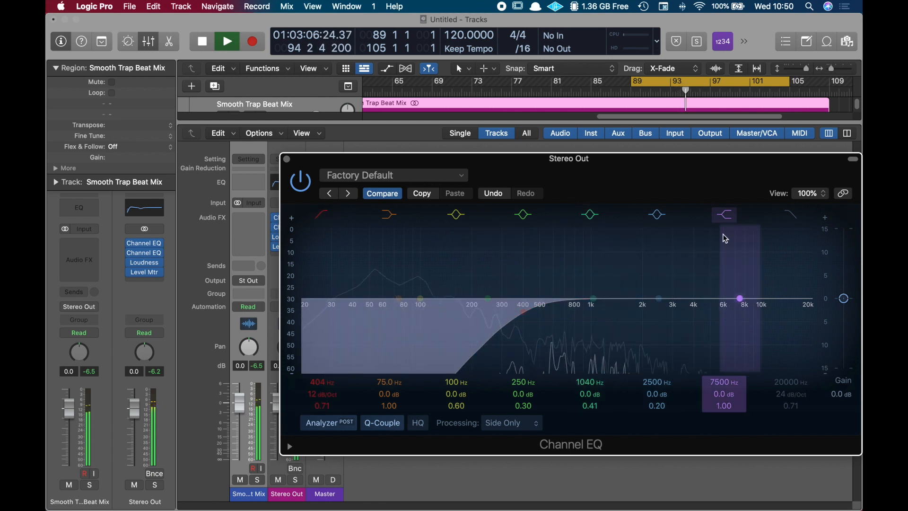
{"action": "left_click_drag", "start_coordinate": [741, 300], "coordinate": [586, 283]}
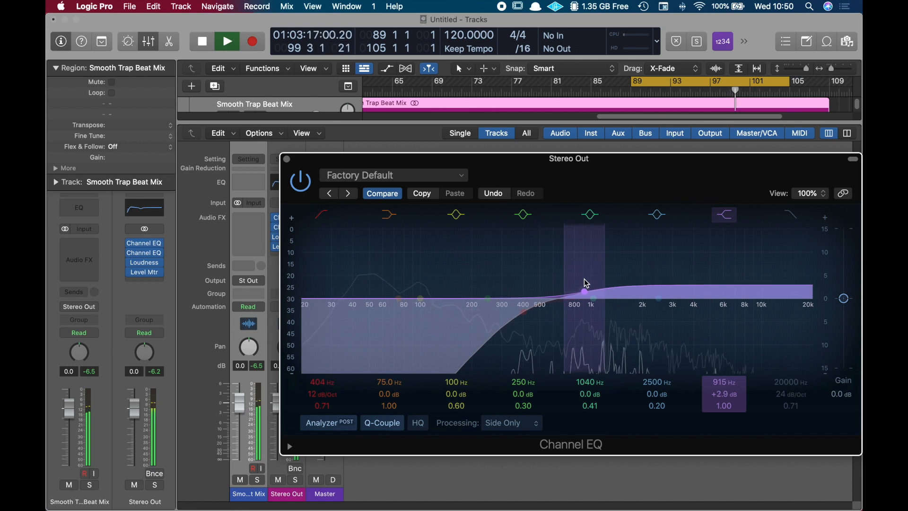
{"action": "left_click_drag", "start_coordinate": [586, 282], "coordinate": [599, 281]}
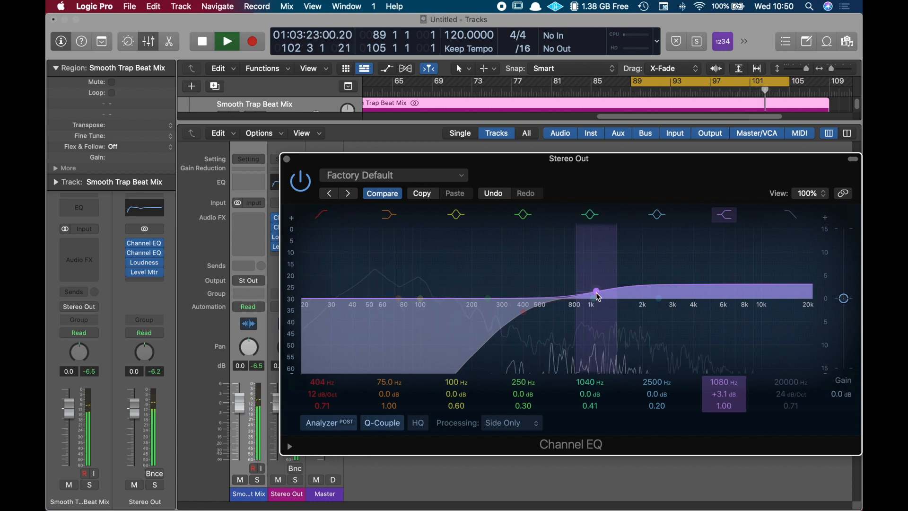
{"action": "left_click_drag", "start_coordinate": [595, 291], "coordinate": [594, 296]}
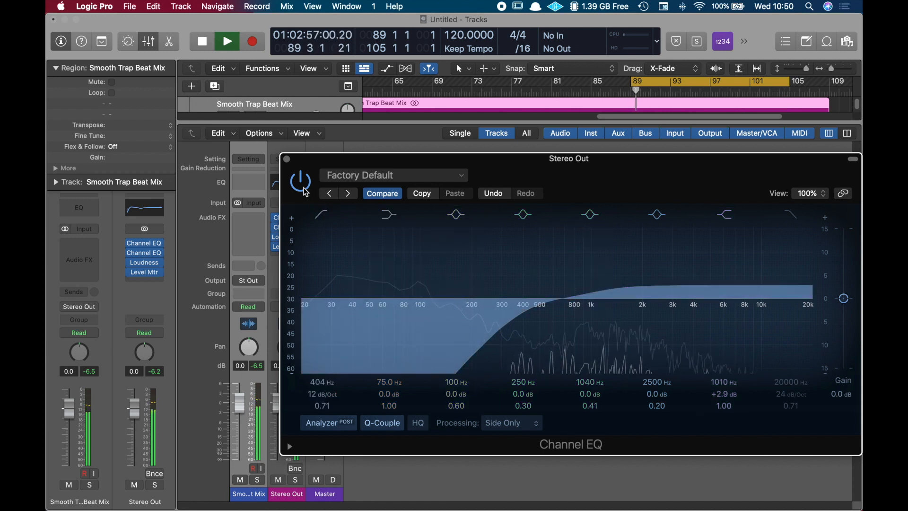
{"action": "left_click", "coordinate": [288, 160]}
- Compare the mix with both Channel EQs bypassed and active, leaving both active and stopping playback
{"action": "left_click", "coordinate": [276, 230]}
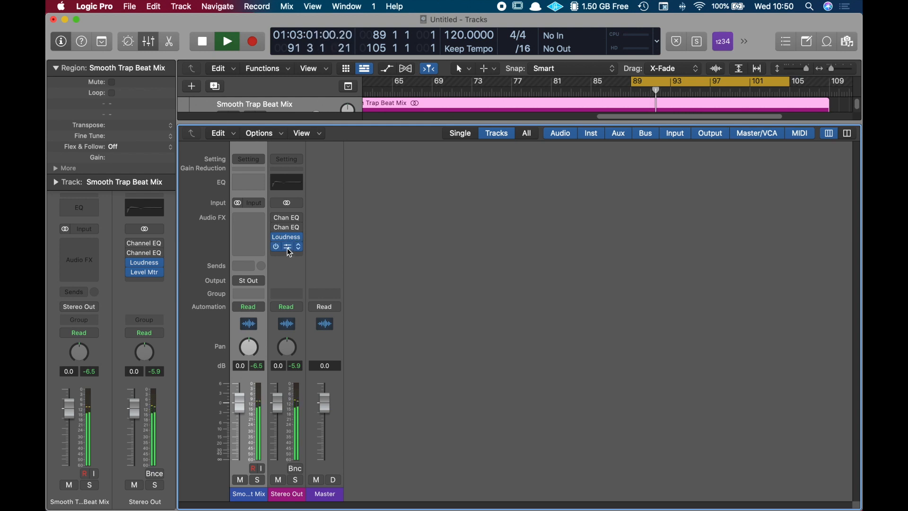
{"action": "left_click", "coordinate": [277, 218]}
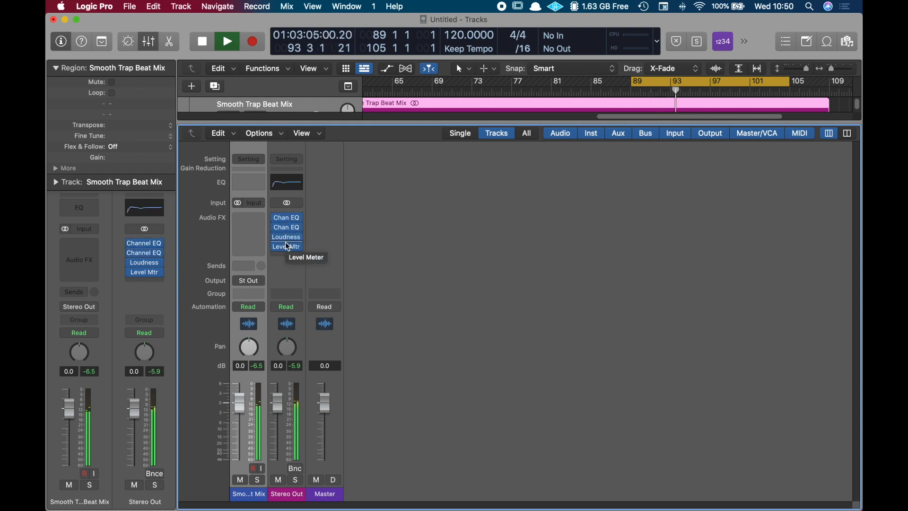
{"action": "left_click", "coordinate": [277, 218]}
{"action": "left_click", "coordinate": [276, 227]}
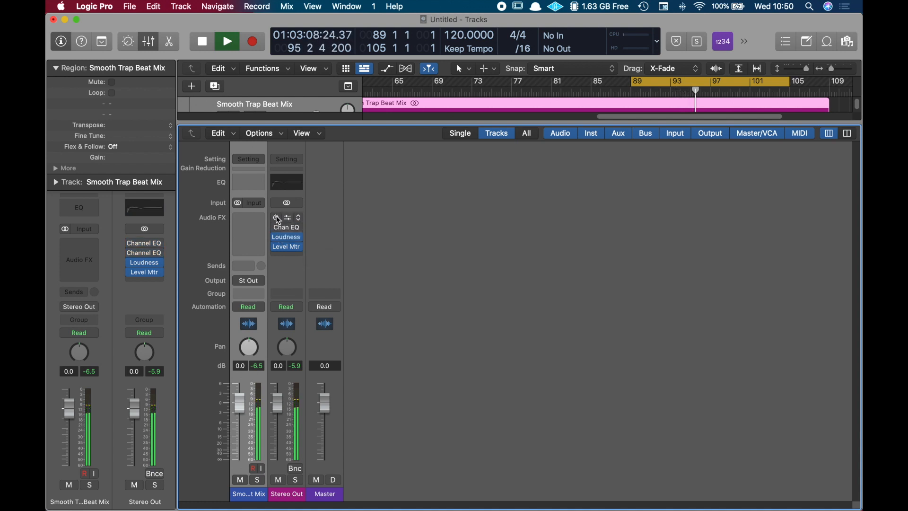
{"action": "left_click", "coordinate": [276, 227]}
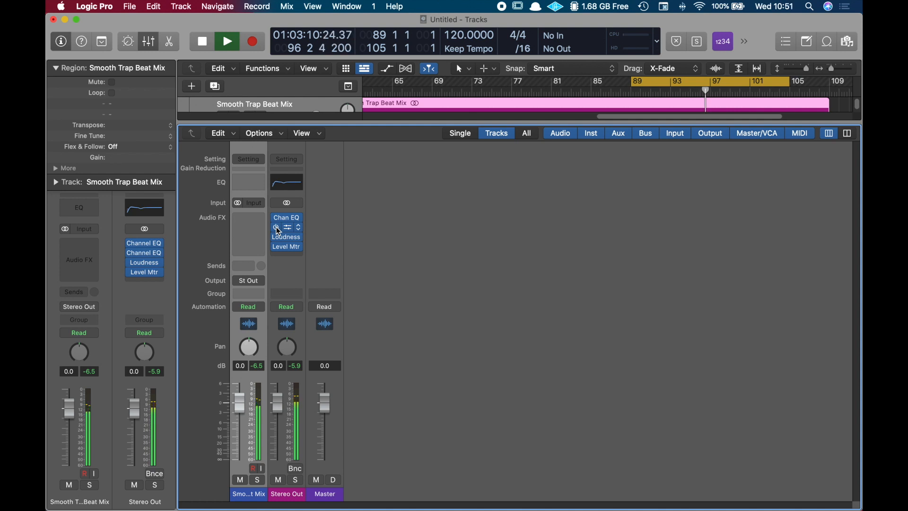
{"action": "key", "text": "space"}
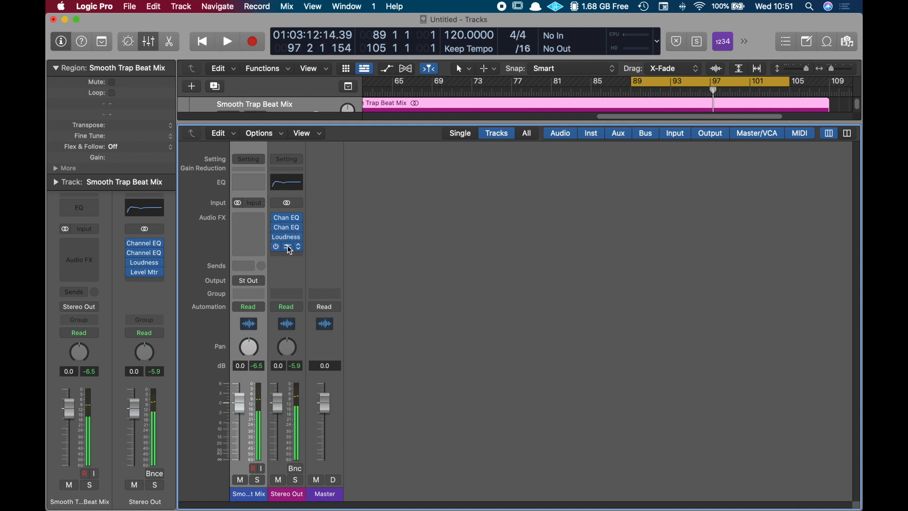
- Insert a Compressor after the two Channel EQs on Stereo Out and choose its Vintage VCA model
{"action": "left_click", "coordinate": [288, 256]}
{"action": "mouse_move", "coordinate": [330, 354]}
{"action": "scroll", "coordinate": [330, 352], "scroll_direction": "down", "scroll_amount": 5}
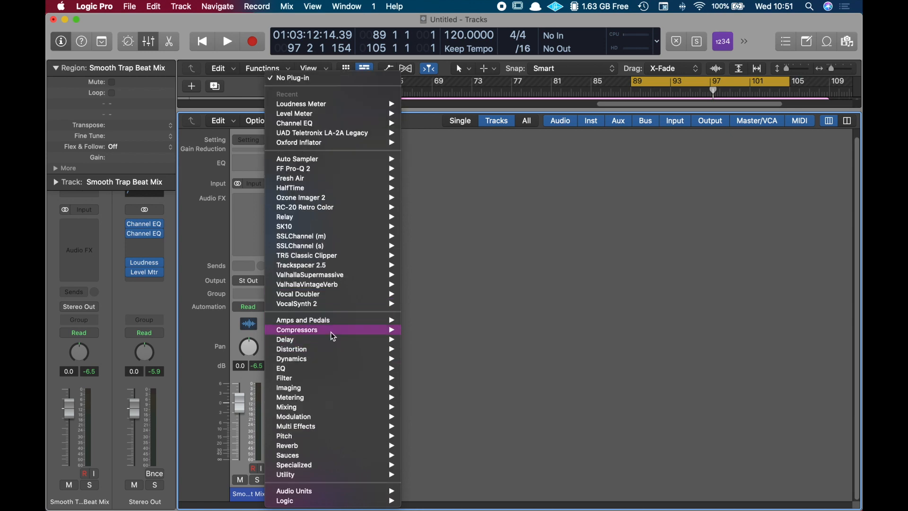
{"action": "mouse_move", "coordinate": [332, 370]}
{"action": "left_click", "coordinate": [445, 368]}
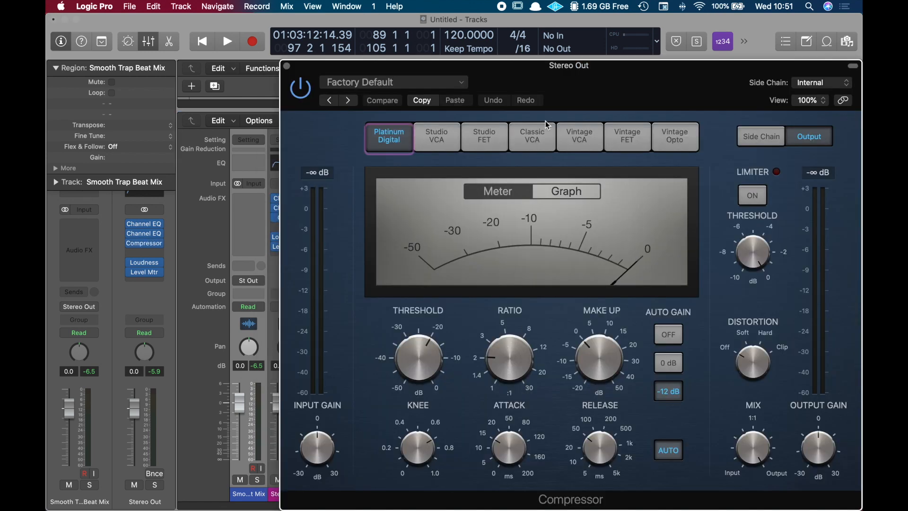
{"action": "left_click", "coordinate": [587, 137]}
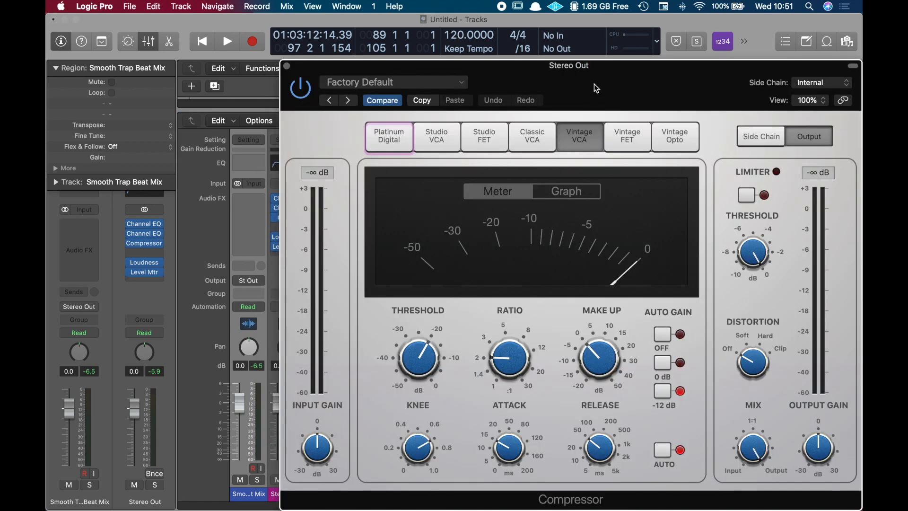
- Turn off the Compressor's auto gain and auto release, placing its window clear of the full control set
{"action": "left_click_drag", "start_coordinate": [592, 77], "coordinate": [447, 51]}
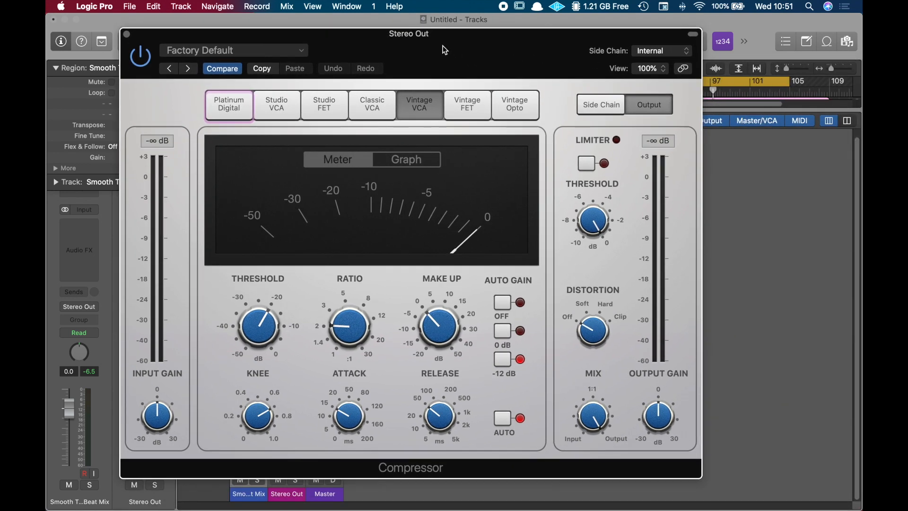
{"action": "left_click_drag", "start_coordinate": [445, 50], "coordinate": [408, 44]}
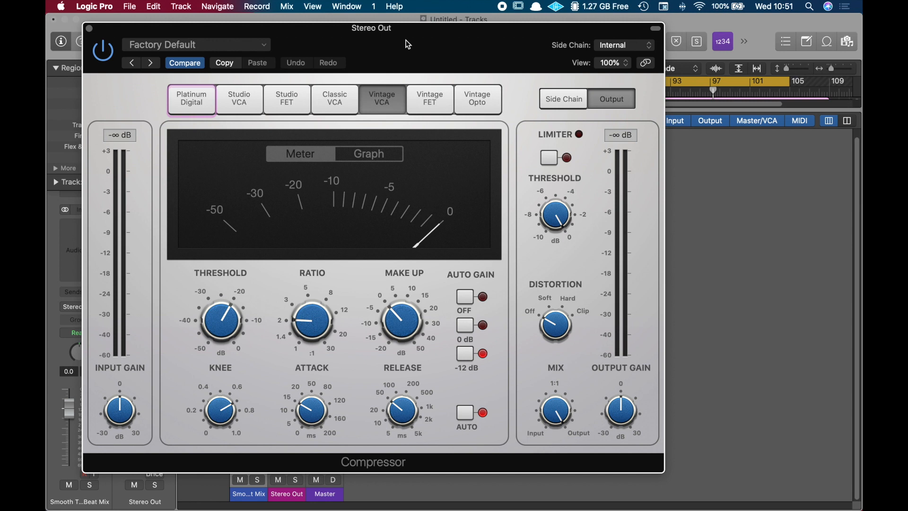
{"action": "left_click", "coordinate": [469, 415]}
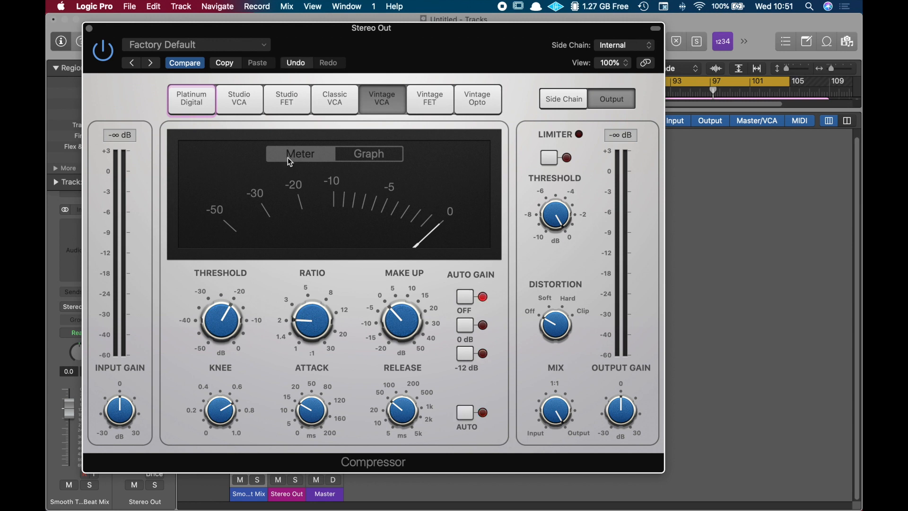
{"action": "mouse_move", "coordinate": [284, 330]}
{"action": "mouse_move", "coordinate": [313, 416]}
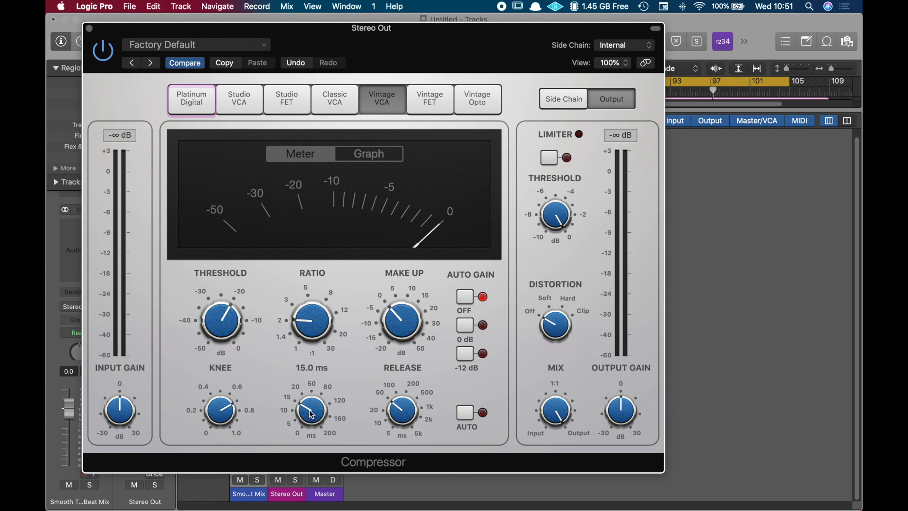
{"action": "mouse_move", "coordinate": [233, 331]}
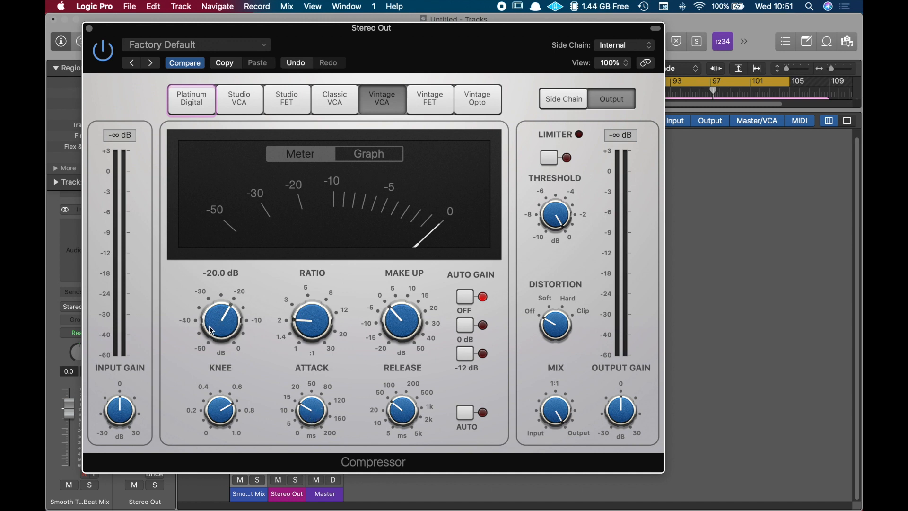
{"action": "left_click_drag", "start_coordinate": [415, 42], "coordinate": [413, 46]}
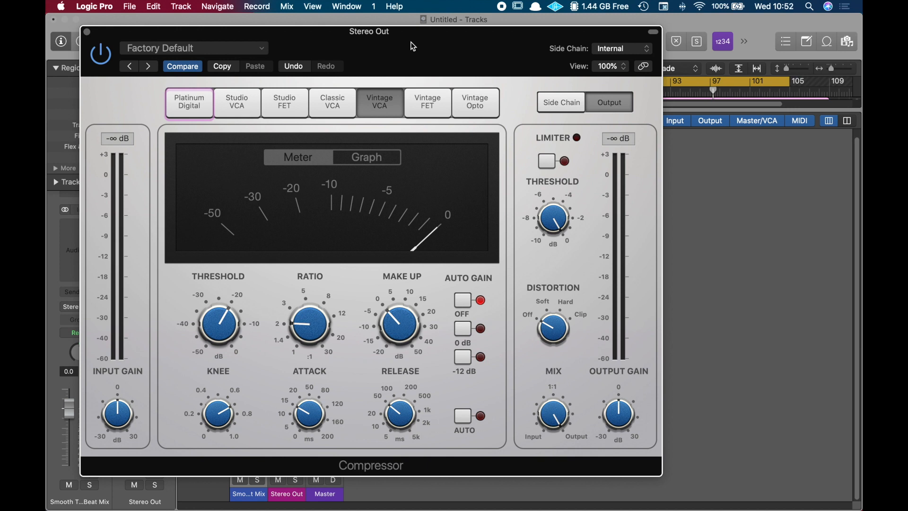
- Play the loop and give the Compressor a slower attack and a faster release
{"action": "key", "text": "space"}
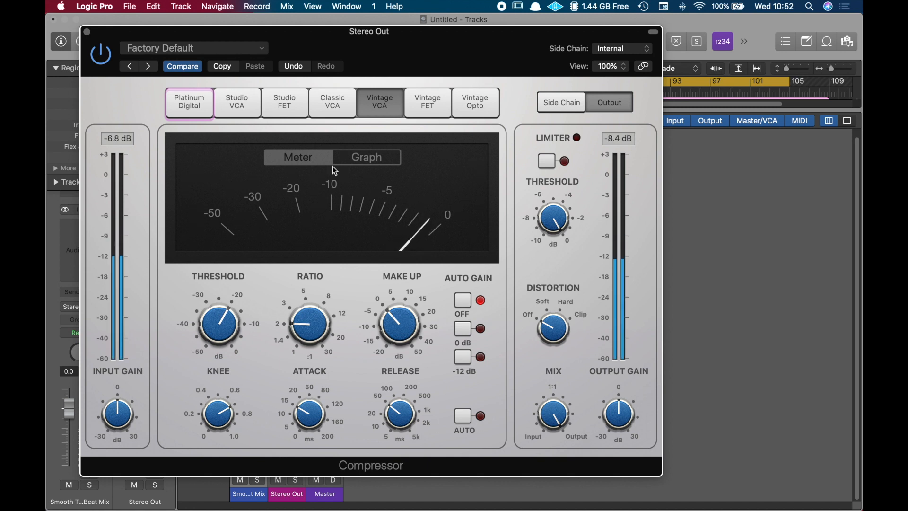
{"action": "mouse_move", "coordinate": [312, 421]}
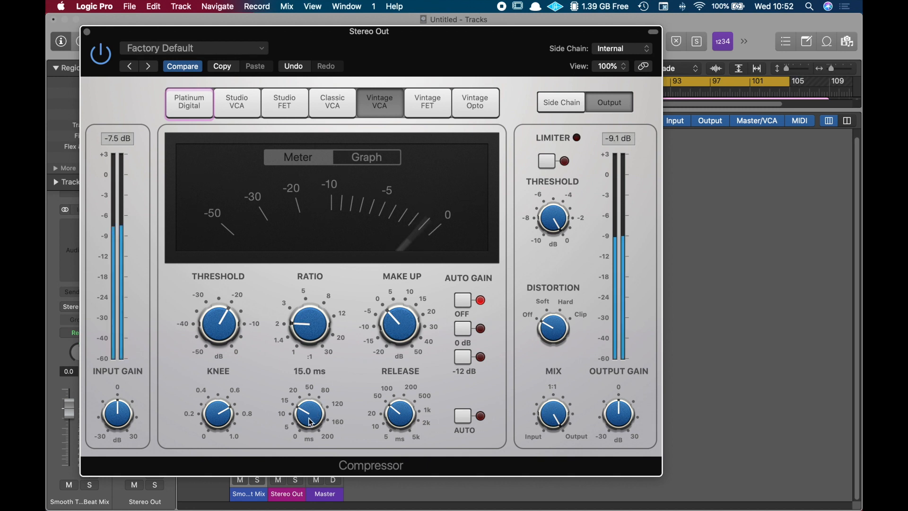
{"action": "left_click_drag", "start_coordinate": [312, 421], "coordinate": [310, 386]}
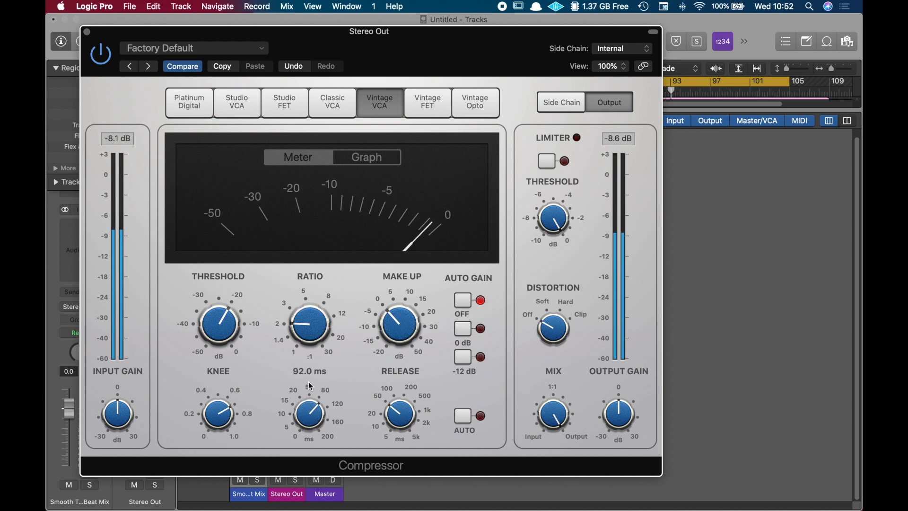
{"action": "left_click_drag", "start_coordinate": [400, 415], "coordinate": [396, 441]}
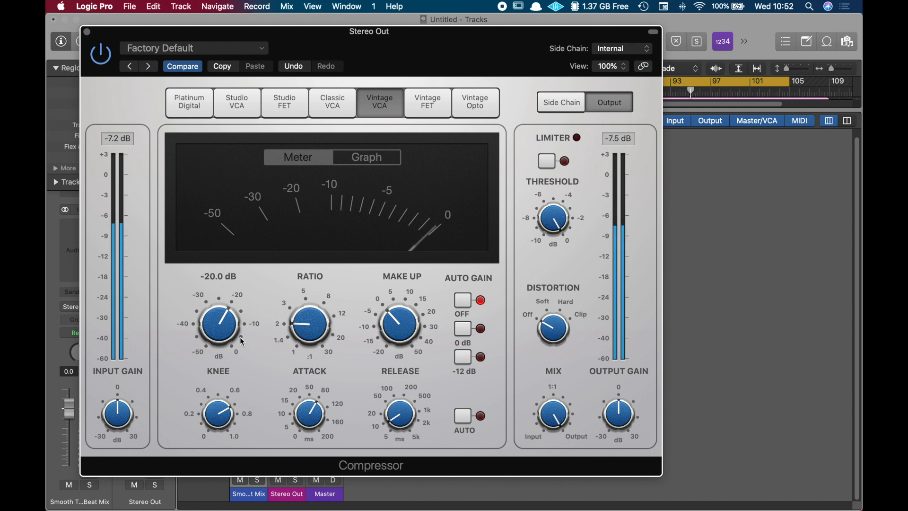
- Lower the Compressor's threshold to about -29.5 dB and set its make-up gain to 1.0 dB
{"action": "left_click_drag", "start_coordinate": [216, 321], "coordinate": [219, 344]}
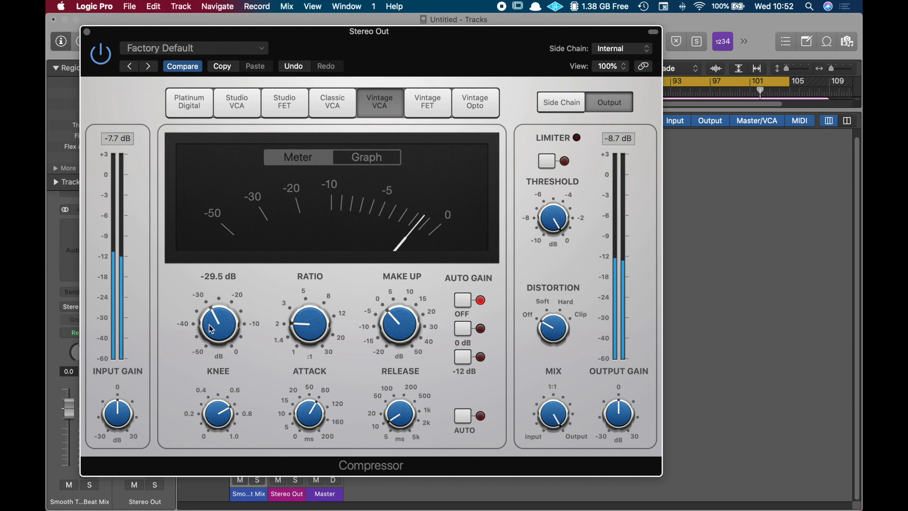
{"action": "left_click_drag", "start_coordinate": [211, 330], "coordinate": [211, 330]}
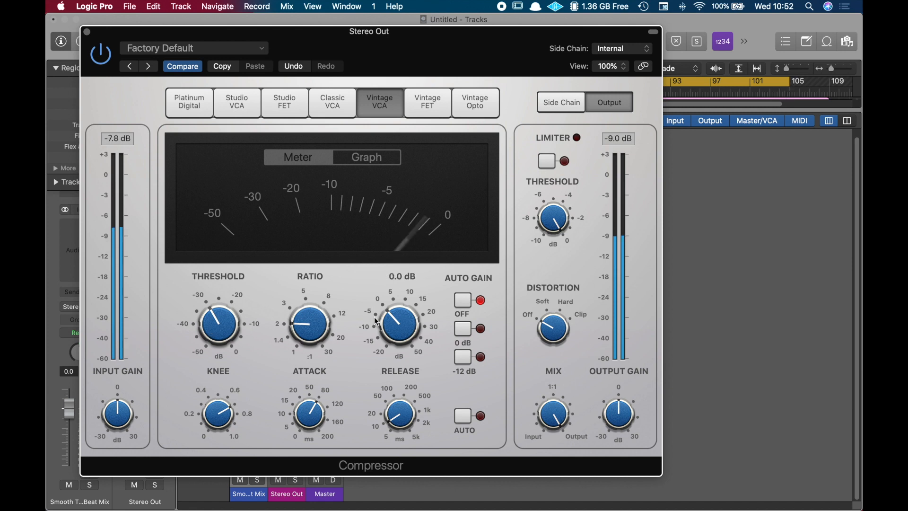
{"action": "left_click", "coordinate": [106, 62]}
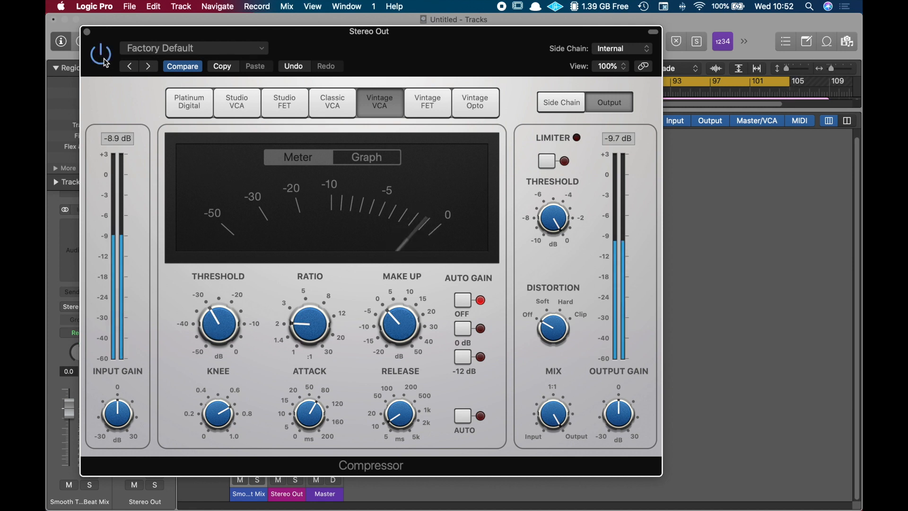
{"action": "mouse_move", "coordinate": [388, 332]}
{"action": "left_click_drag", "start_coordinate": [389, 332], "coordinate": [388, 329]}
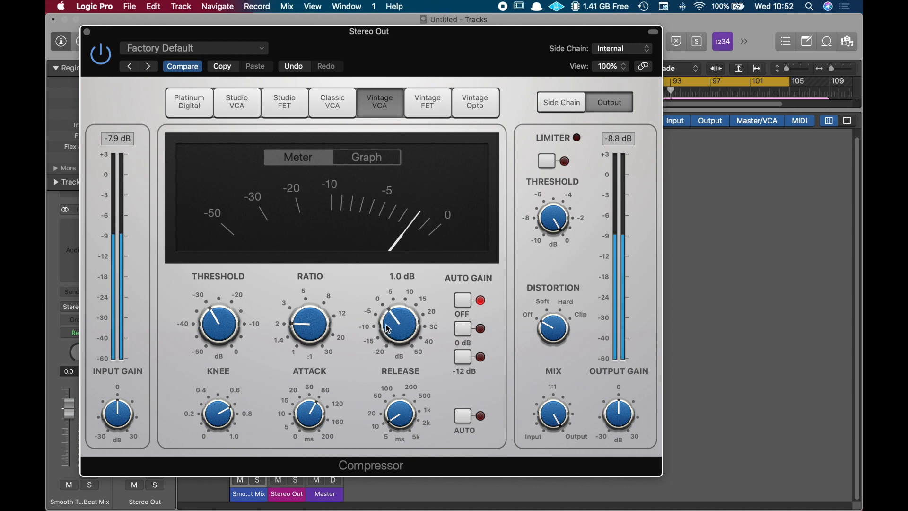
- Set the Compressor's distortion to Soft while listening, then close the plug-in and stop playback
{"action": "mouse_move", "coordinate": [424, 428]}
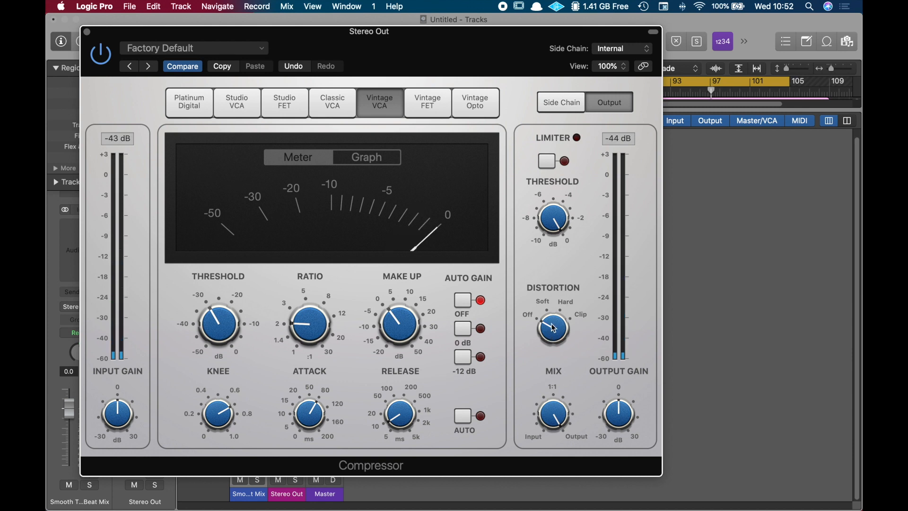
{"action": "mouse_move", "coordinate": [544, 371]}
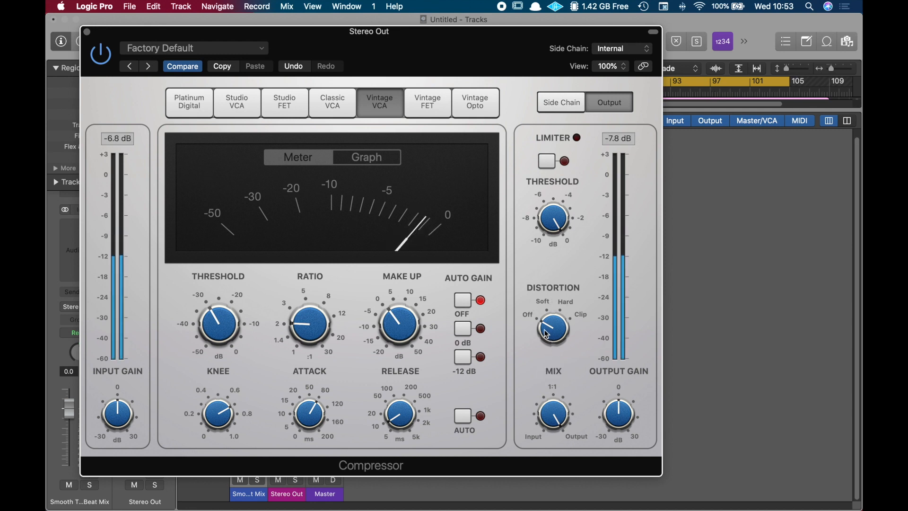
{"action": "left_click_drag", "start_coordinate": [544, 326], "coordinate": [543, 318]}
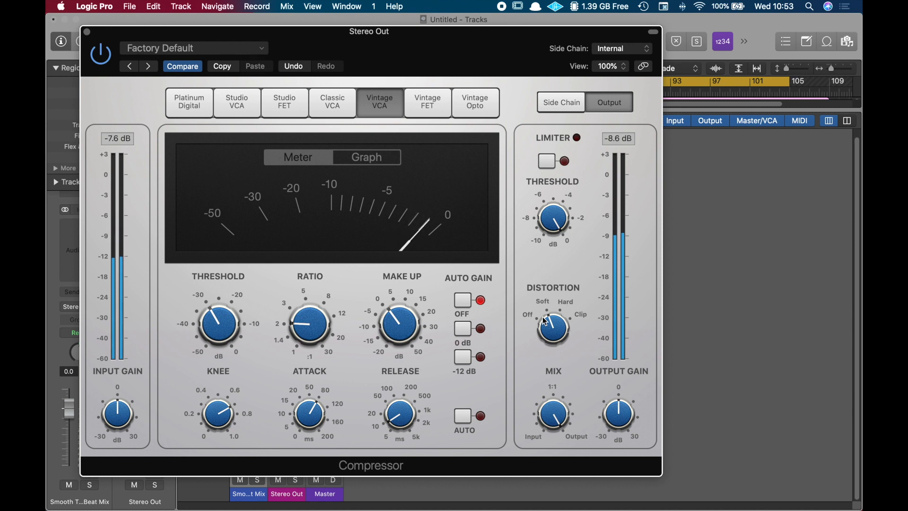
{"action": "mouse_move", "coordinate": [393, 331]}
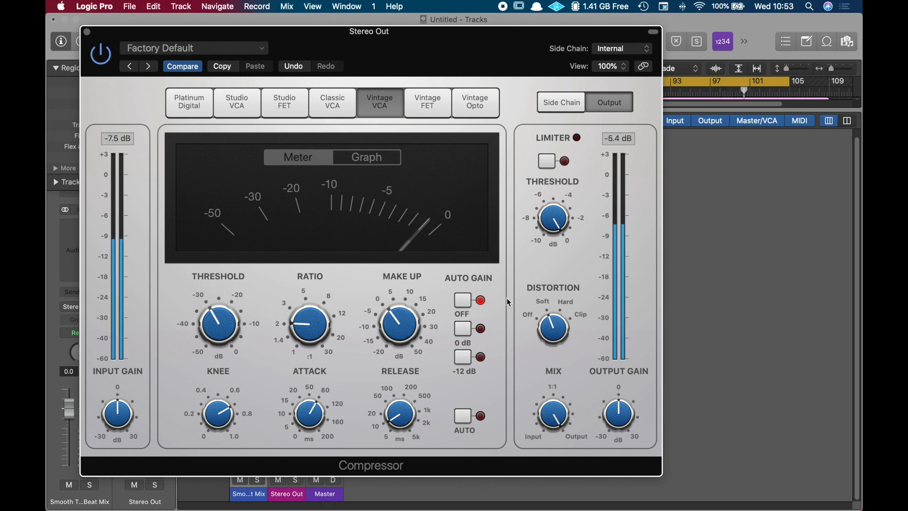
{"action": "left_click_drag", "start_coordinate": [548, 328], "coordinate": [548, 316]}
{"action": "mouse_move", "coordinate": [437, 318]}
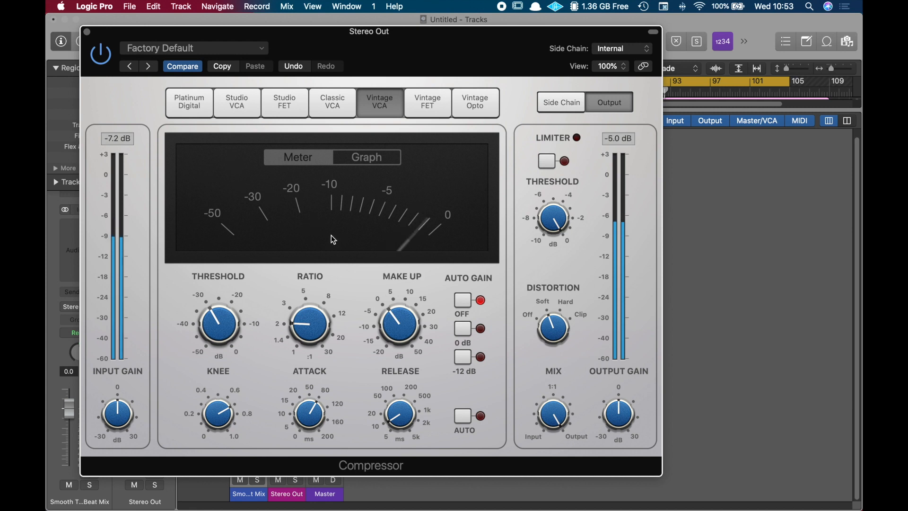
{"action": "left_click", "coordinate": [87, 32]}
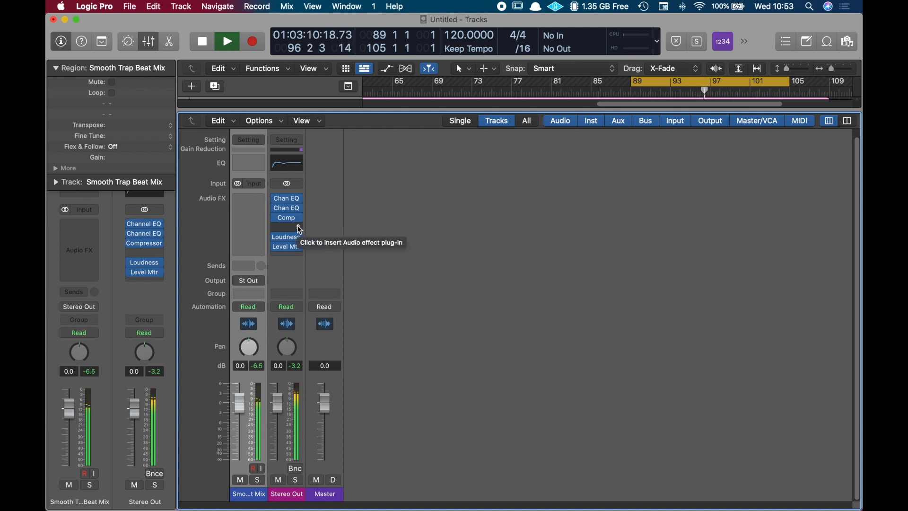
{"action": "key", "text": "space"}
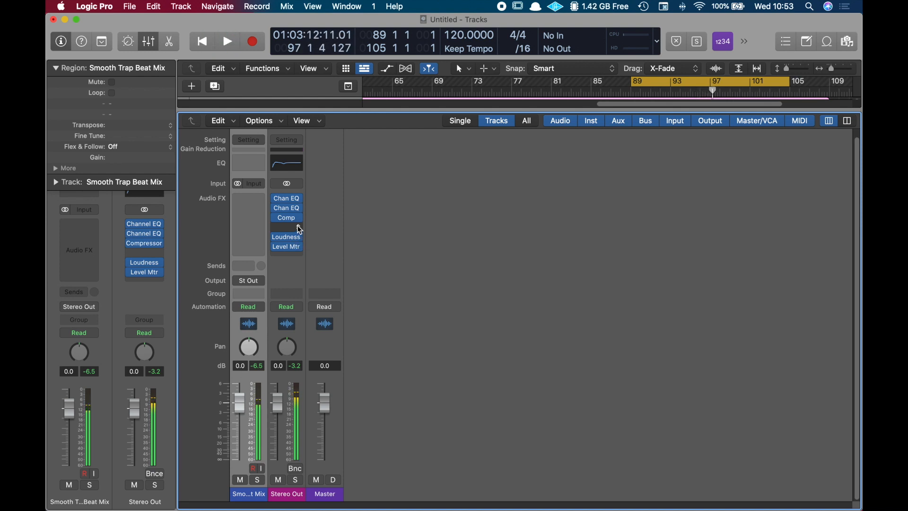
- Insert a stereo Overdrive on Stereo Out in the free slot between the Compressor and the Loudness Meter
{"action": "left_click", "coordinate": [300, 229]}
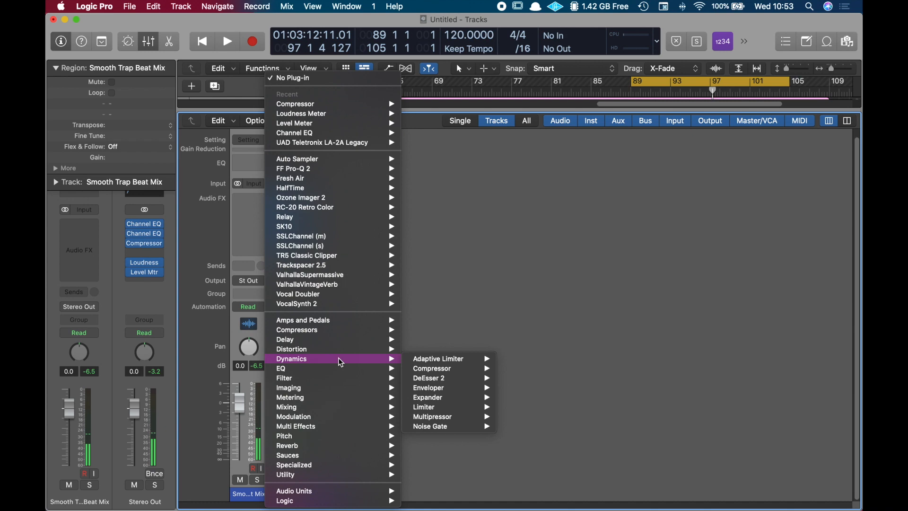
{"action": "mouse_move", "coordinate": [339, 352]}
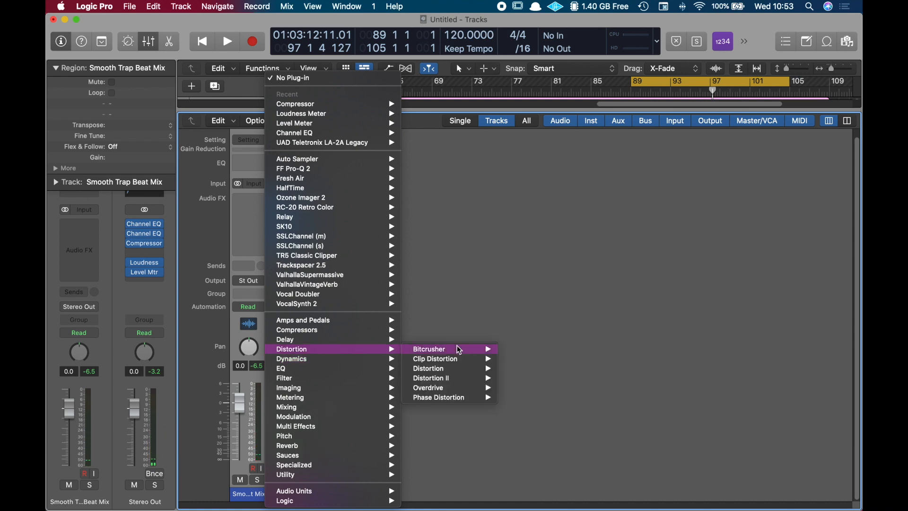
{"action": "mouse_move", "coordinate": [456, 387]}
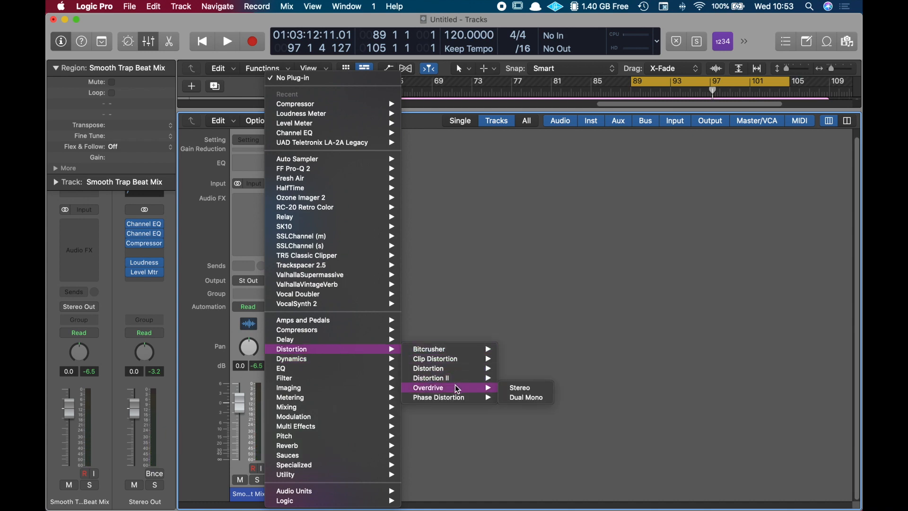
{"action": "left_click", "coordinate": [518, 388]}
{"action": "left_click_drag", "start_coordinate": [525, 172], "coordinate": [418, 122]}
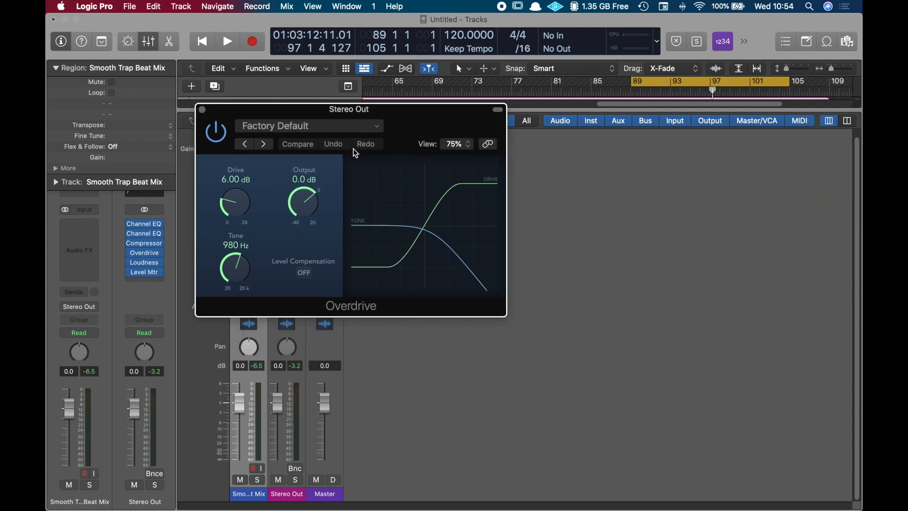
- Look through the Overdrive presets and briefly audition the Factory Default setting on the loop
{"action": "left_click", "coordinate": [335, 129]}
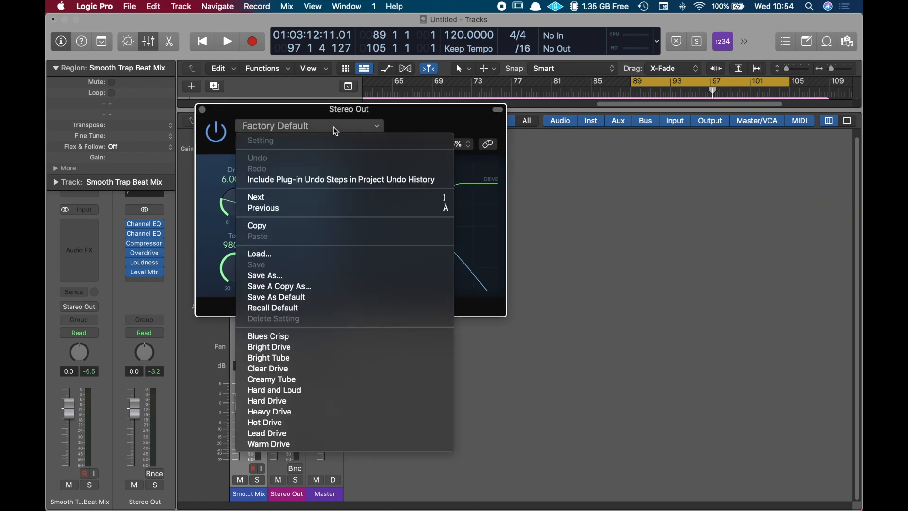
{"action": "left_click", "coordinate": [421, 120]}
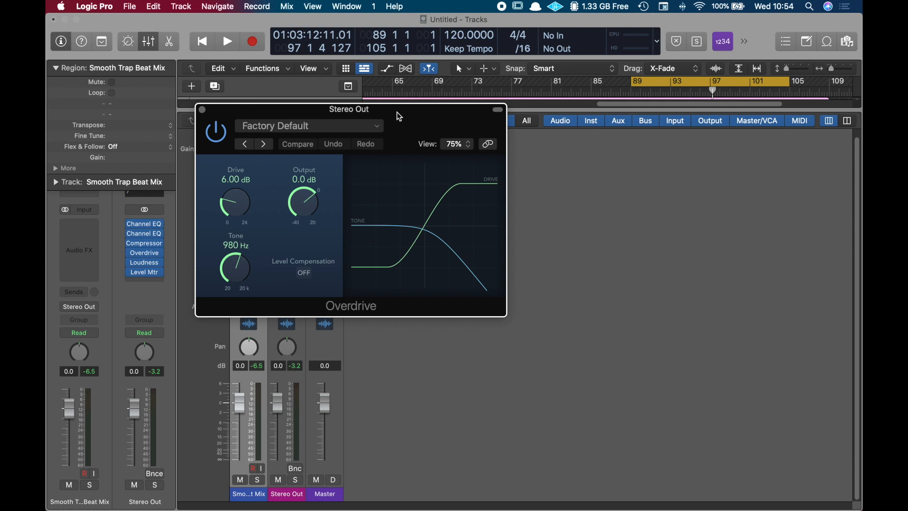
{"action": "key", "text": "space"}
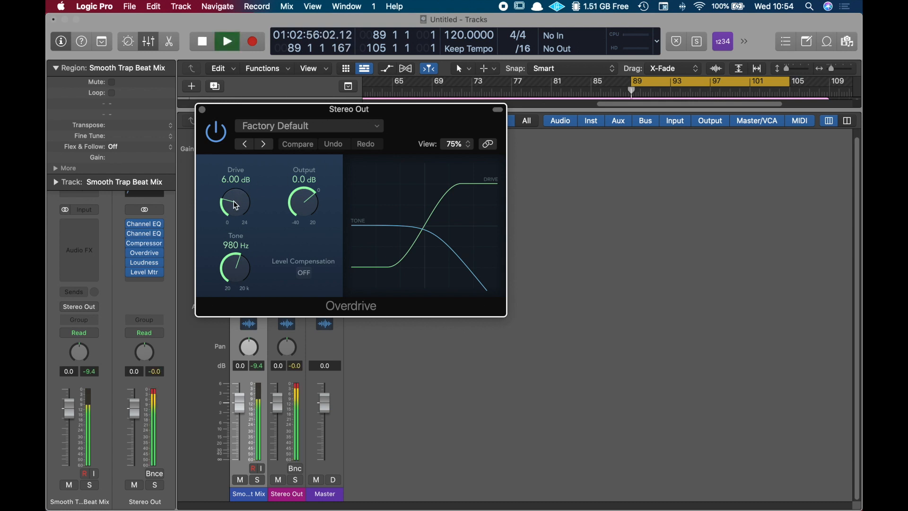
{"action": "key", "text": "space"}
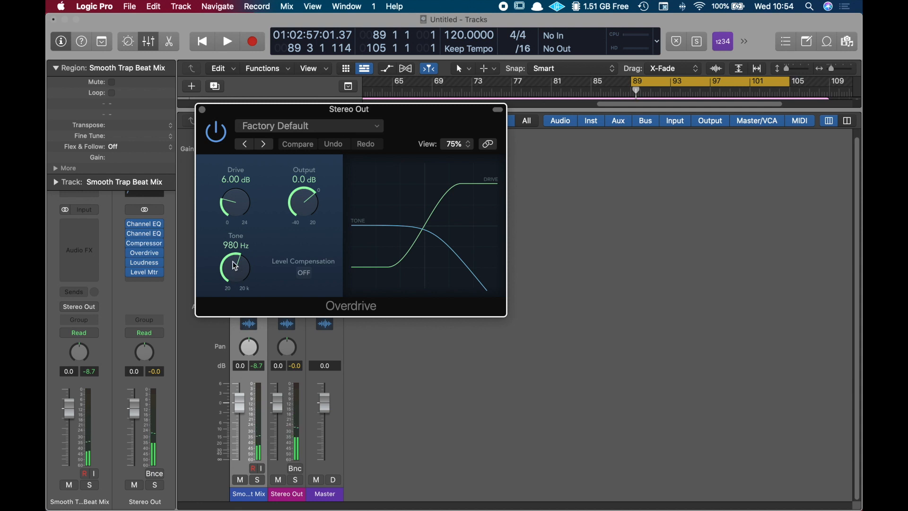
- Try the Warm Drive preset on the Overdrive, then load Creamy Tube instead
{"action": "left_click", "coordinate": [362, 126]}
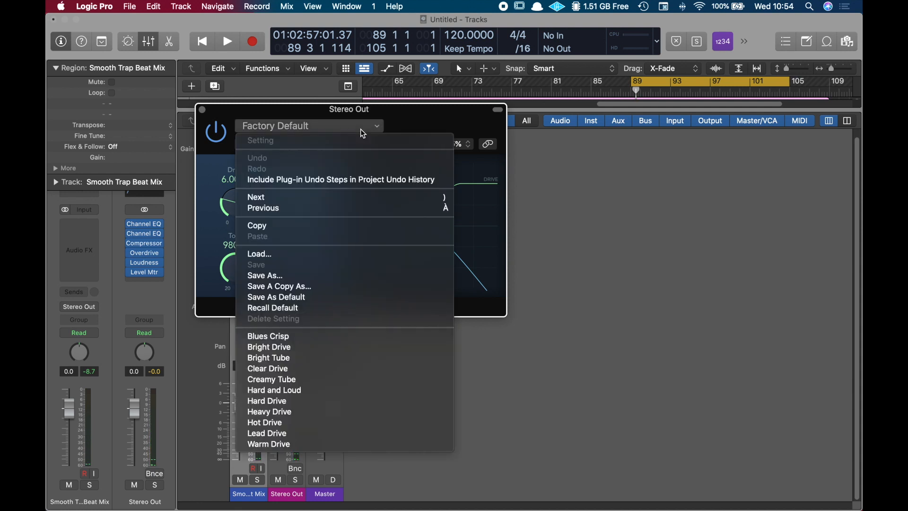
{"action": "left_click", "coordinate": [308, 446]}
{"action": "left_click", "coordinate": [318, 126]}
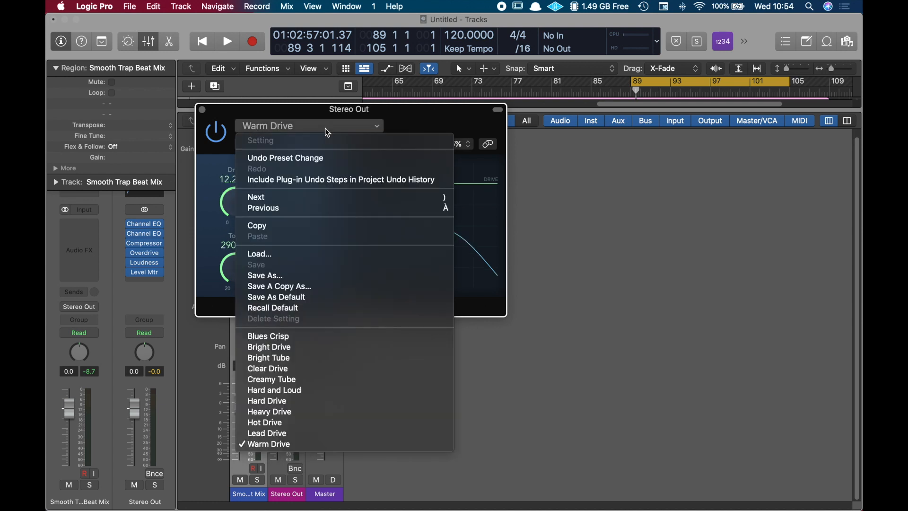
{"action": "left_click", "coordinate": [315, 380]}
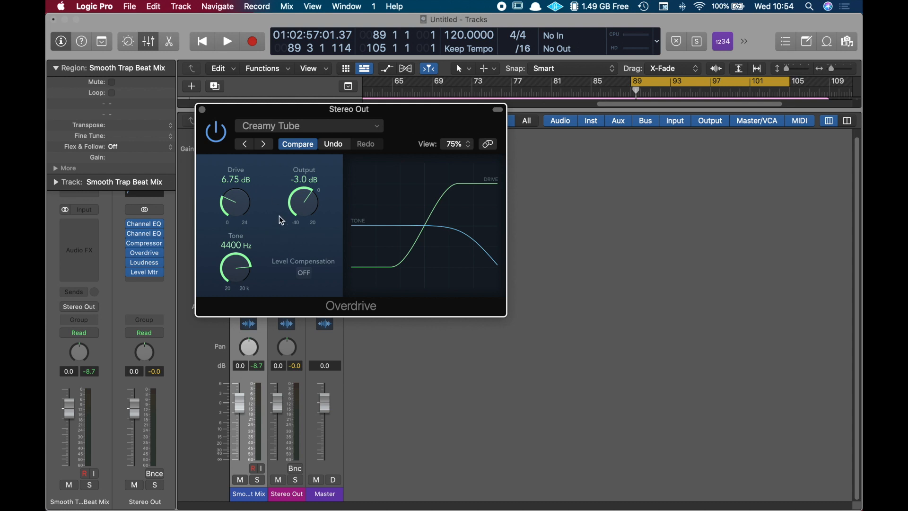
- Play the loop and set the Overdrive's drive to 1.75 dB and its tone to 20000 Hz
{"action": "key", "text": "space"}
{"action": "mouse_move", "coordinate": [234, 203]}
{"action": "left_mouse_down"}
{"action": "mouse_move", "coordinate": [242, 213]}
{"action": "mouse_move", "coordinate": [237, 202]}
{"action": "left_mouse_up"}
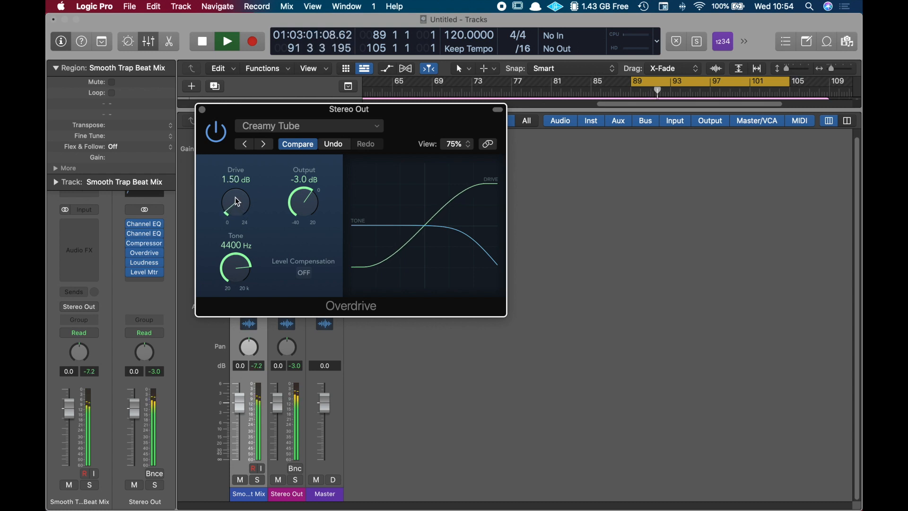
{"action": "left_click_drag", "start_coordinate": [236, 258], "coordinate": [236, 211]}
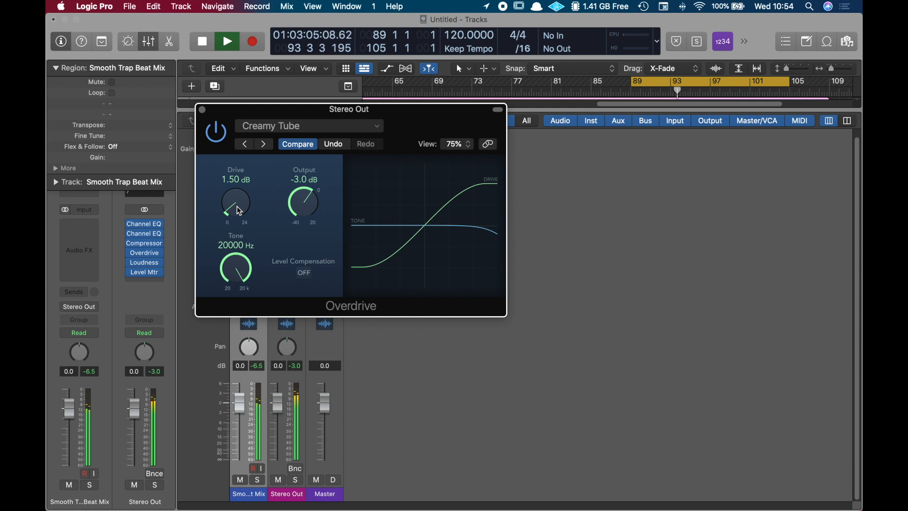
{"action": "left_click_drag", "start_coordinate": [239, 211], "coordinate": [239, 210]}
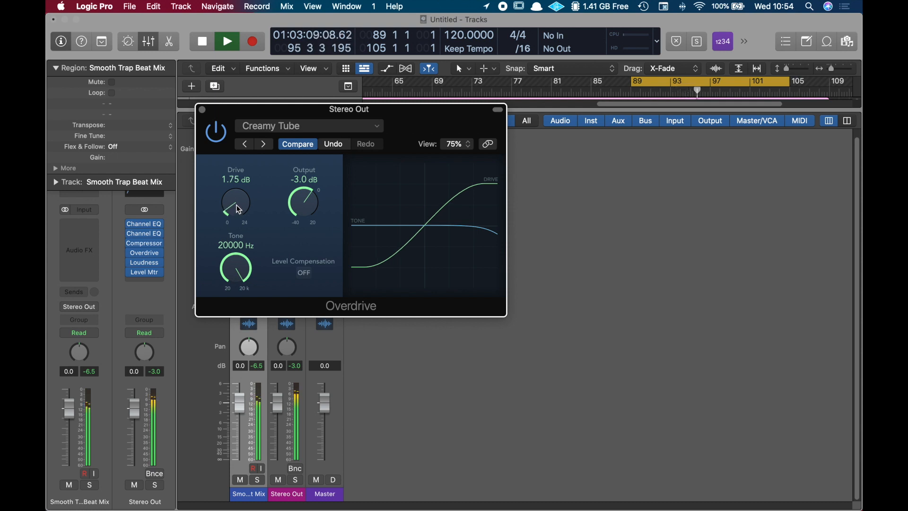
- Set the Overdrive's drive to 1.00 dB with level compensation on, comparing the loop against the bypassed effect
{"action": "left_click_drag", "start_coordinate": [239, 209], "coordinate": [238, 211]}
{"action": "mouse_move", "coordinate": [240, 212]}
{"action": "left_mouse_down"}
{"action": "mouse_move", "coordinate": [234, 185]}
{"action": "mouse_move", "coordinate": [236, 213]}
{"action": "left_mouse_up"}
{"action": "key", "text": "space"}
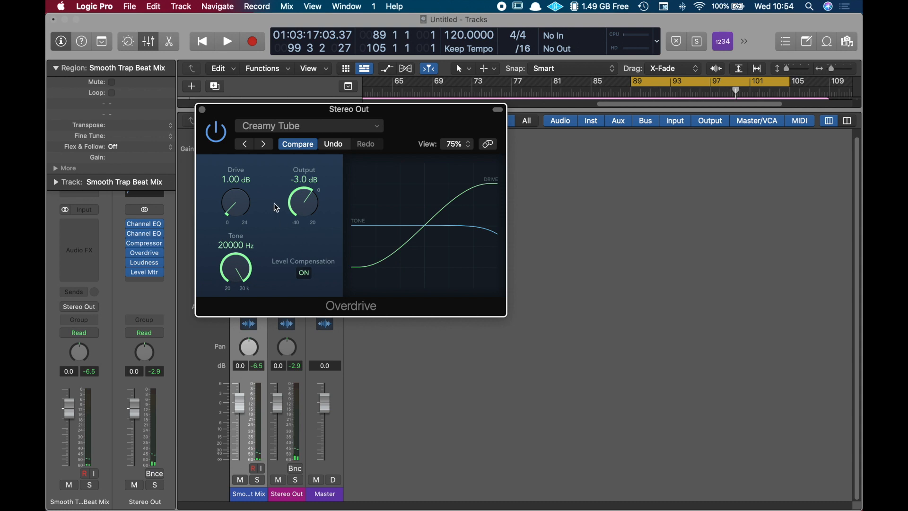
{"action": "key", "text": "space"}
{"action": "left_click_drag", "start_coordinate": [238, 209], "coordinate": [236, 204]}
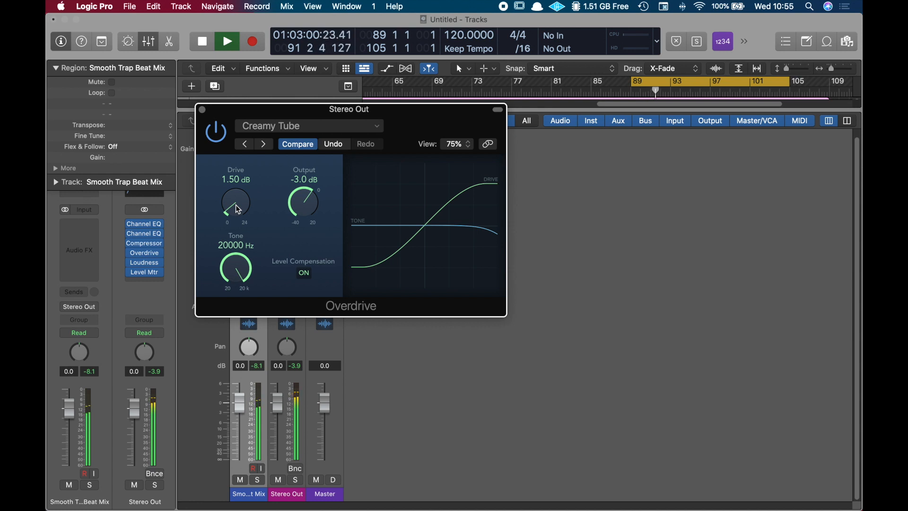
{"action": "left_click", "coordinate": [220, 140]}
{"action": "left_click", "coordinate": [219, 139]}
{"action": "scroll", "coordinate": [238, 207], "scroll_direction": "down", "scroll_amount": 2}
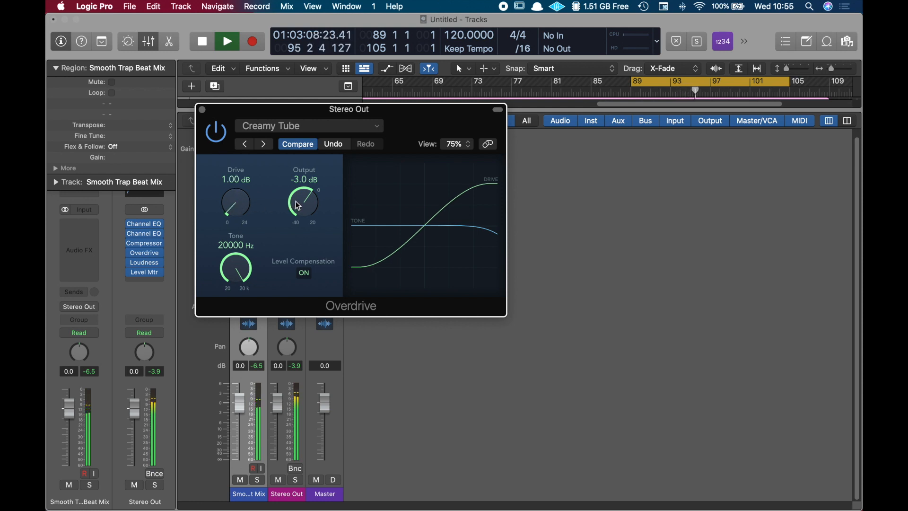
- Set the Overdrive's output to -1.5 dB and its drive to 0.75 dB, comparing the loop against the bypassed effect
{"action": "left_click_drag", "start_coordinate": [298, 199], "coordinate": [298, 191]}
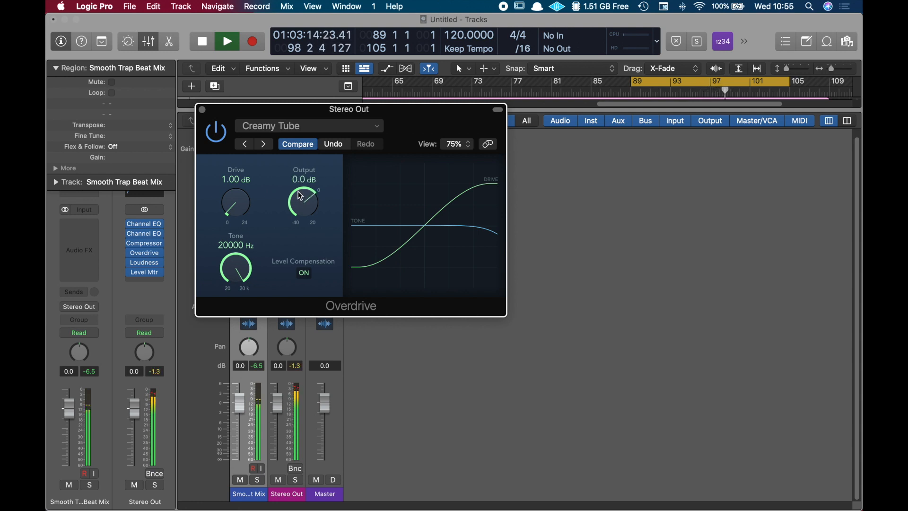
{"action": "left_click", "coordinate": [156, 372]}
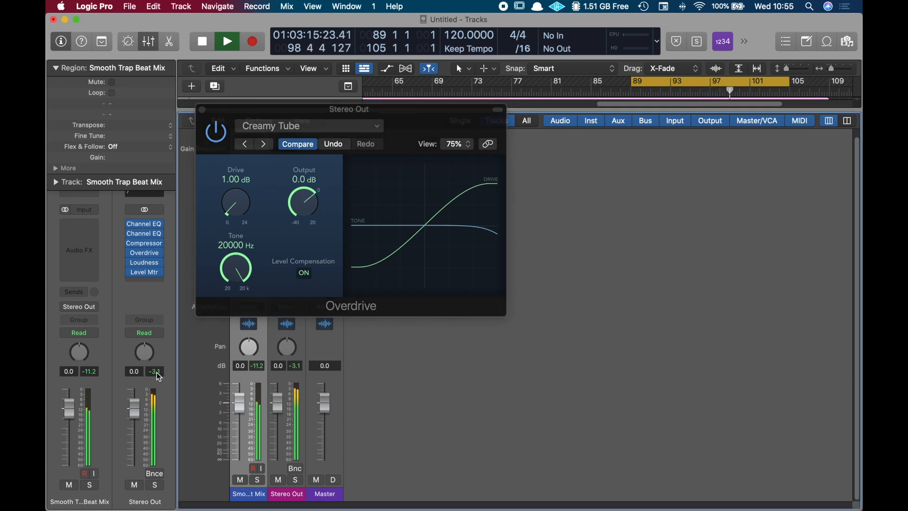
{"action": "left_click", "coordinate": [317, 198]}
{"action": "left_click_drag", "start_coordinate": [317, 198], "coordinate": [307, 203]}
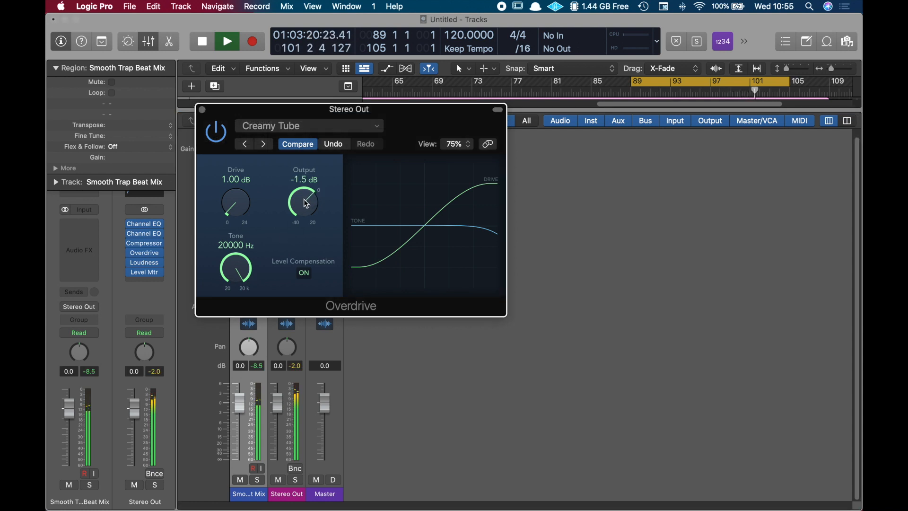
{"action": "left_click_drag", "start_coordinate": [242, 209], "coordinate": [241, 211]}
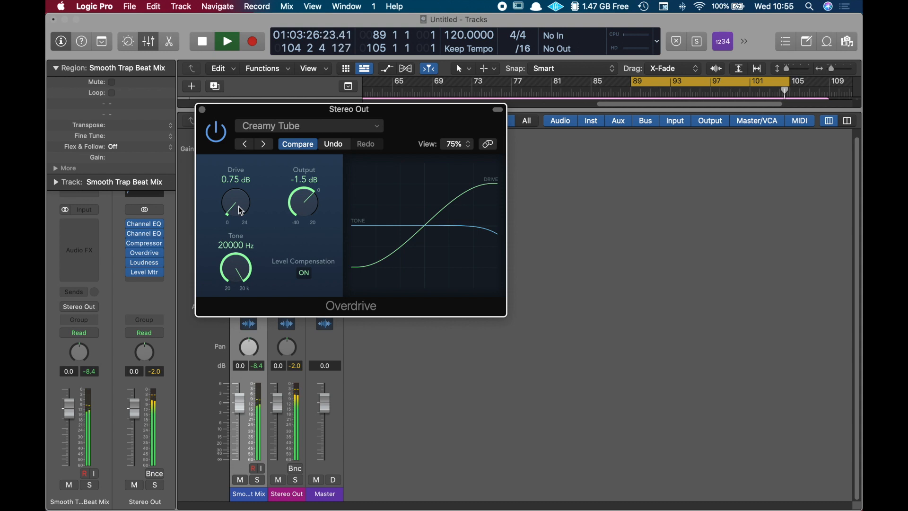
{"action": "left_click", "coordinate": [216, 136]}
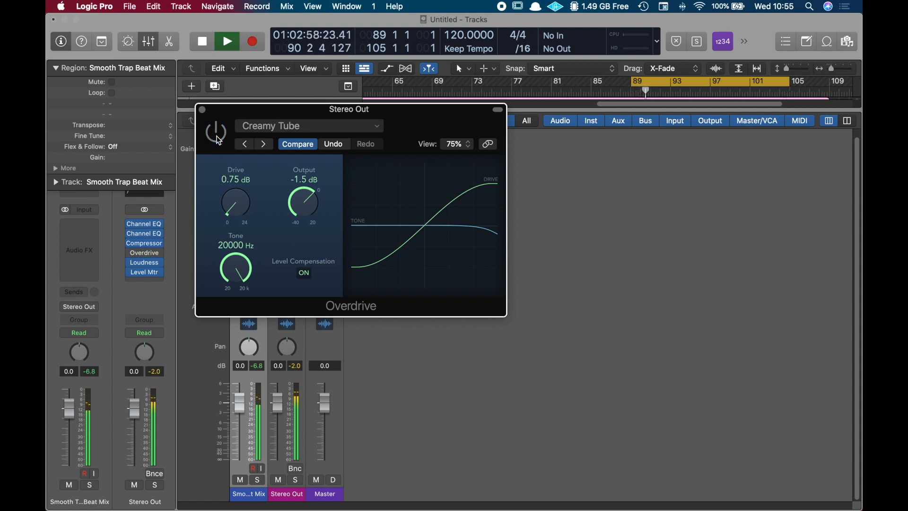
{"action": "left_click", "coordinate": [218, 137]}
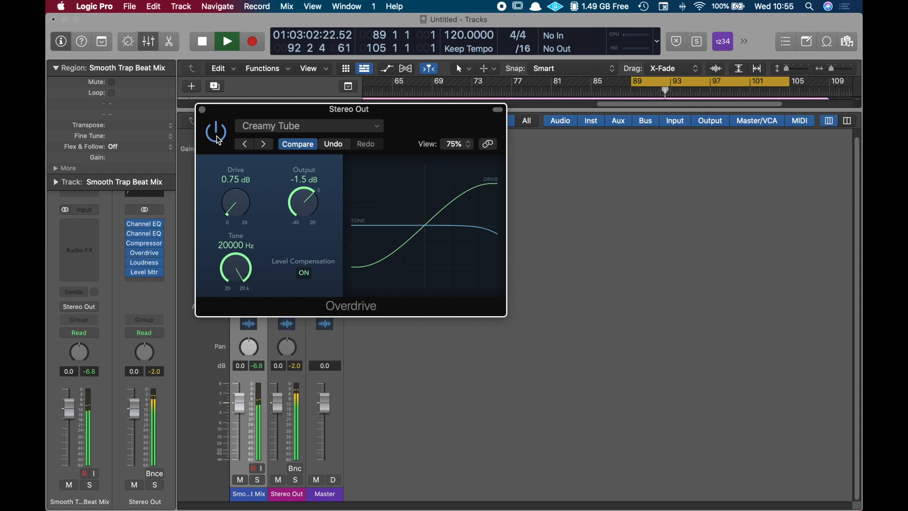
- Open the Loudness Meter and Level Meter beside the Overdrive and compare the loop's levels with the Overdrive bypassed
{"action": "left_click", "coordinate": [149, 264]}
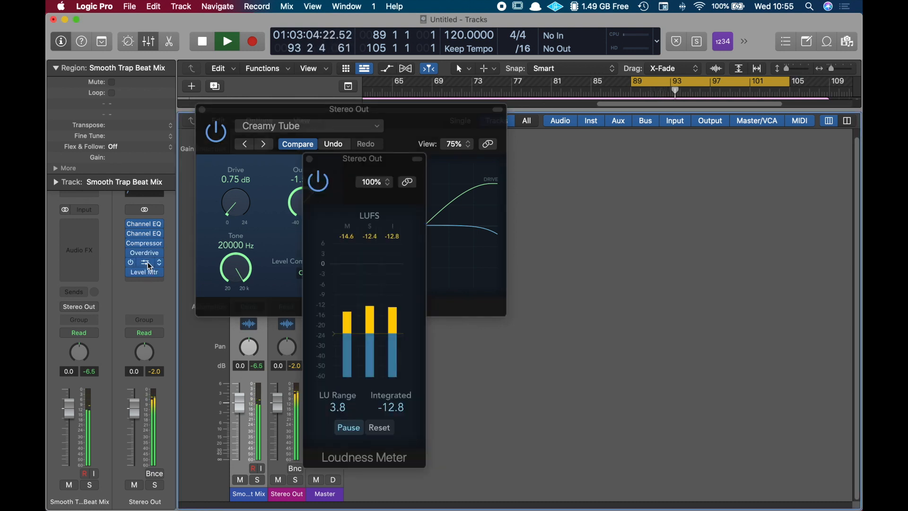
{"action": "left_click", "coordinate": [147, 274]}
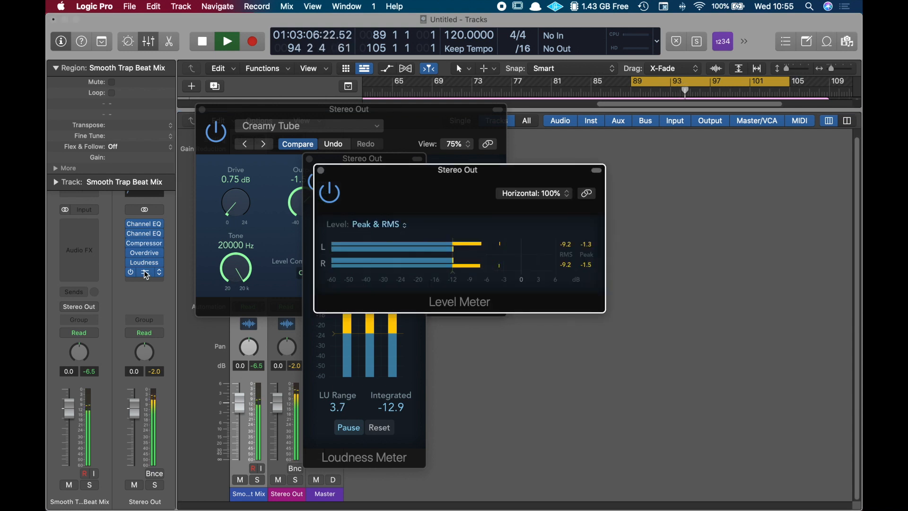
{"action": "left_click_drag", "start_coordinate": [411, 189], "coordinate": [629, 81]}
{"action": "left_click_drag", "start_coordinate": [378, 173], "coordinate": [791, 172]}
{"action": "left_click", "coordinate": [412, 120]}
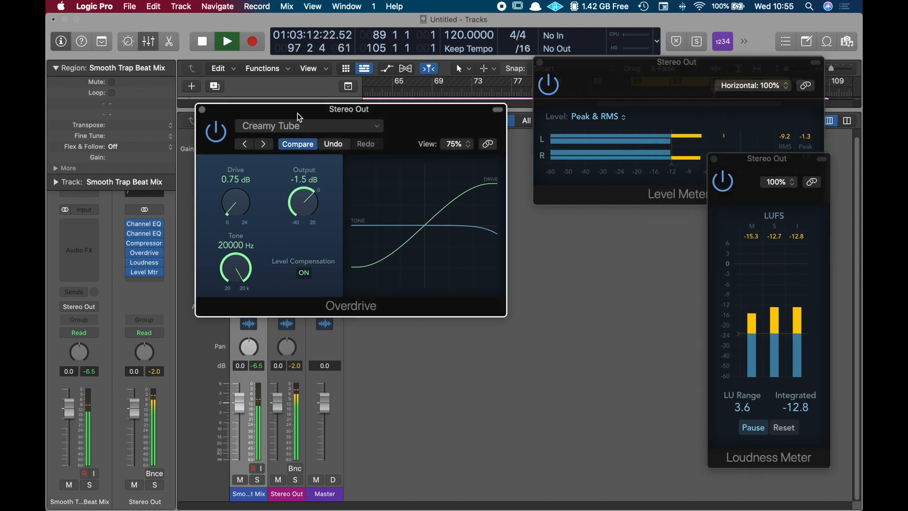
{"action": "left_click", "coordinate": [217, 134]}
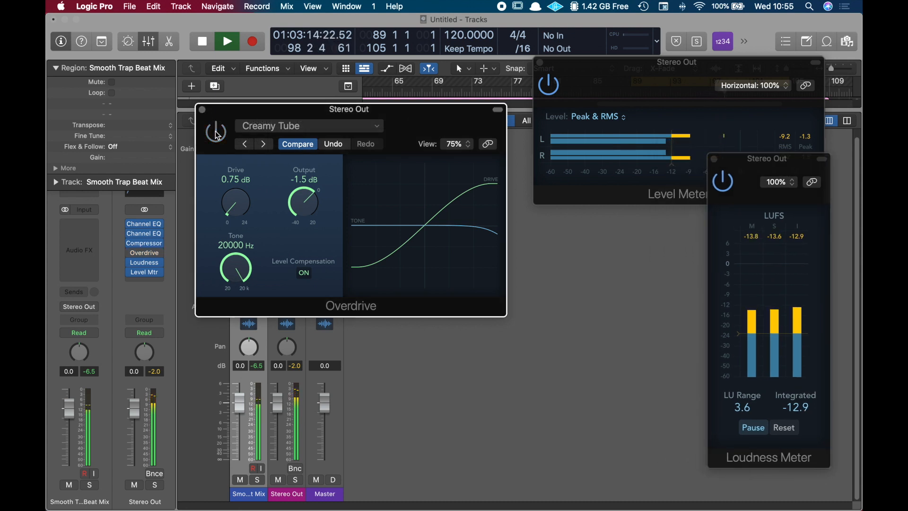
- Close the Overdrive and remove it from Stereo Out, keeping a free slot ahead of the Loudness Meter
{"action": "left_click", "coordinate": [202, 109]}
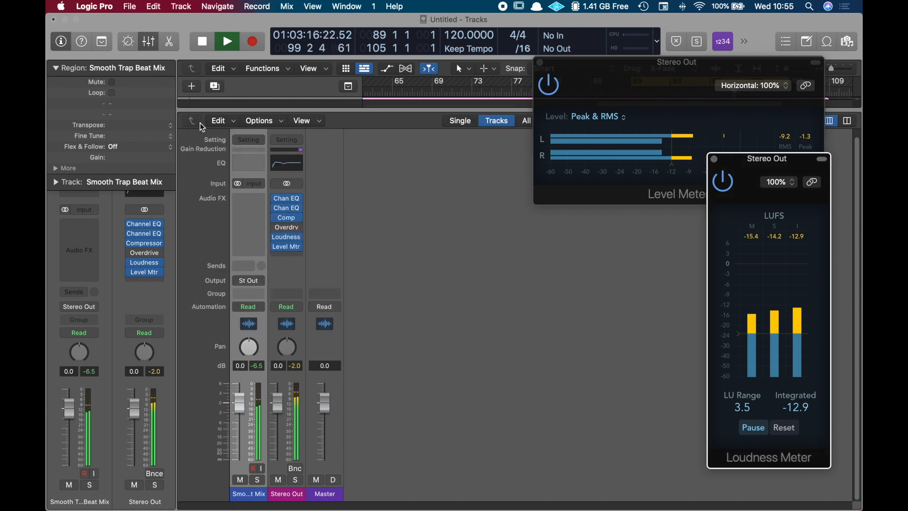
{"action": "mouse_move", "coordinate": [148, 278]}
{"action": "left_click_drag", "start_coordinate": [146, 274], "coordinate": [147, 268]}
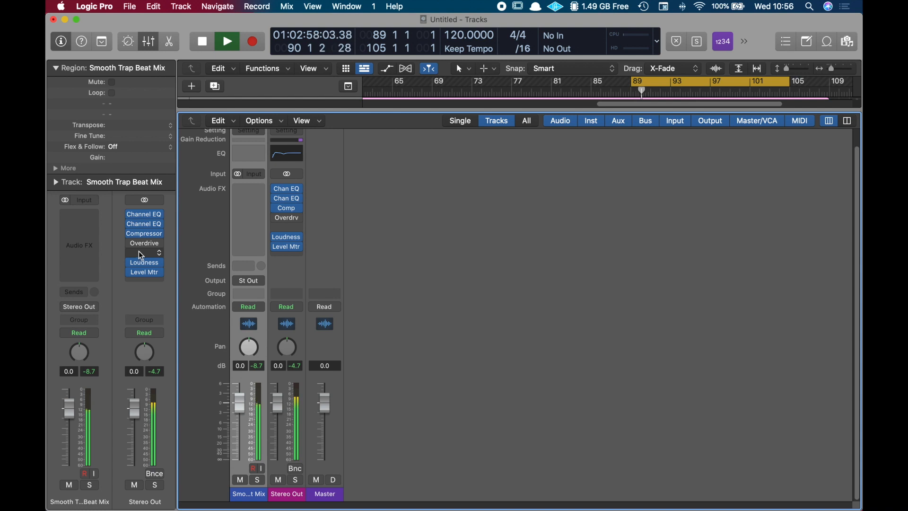
{"action": "left_click", "coordinate": [159, 245]}
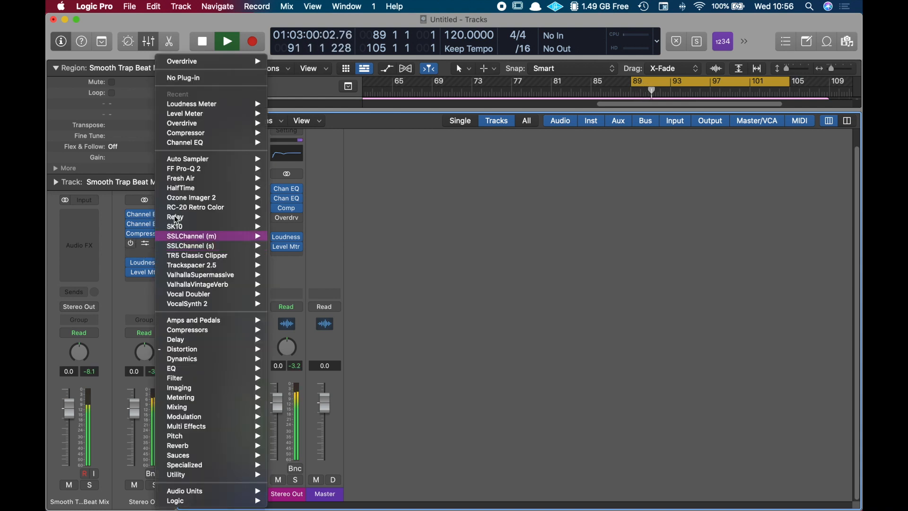
{"action": "left_click", "coordinate": [192, 79]}
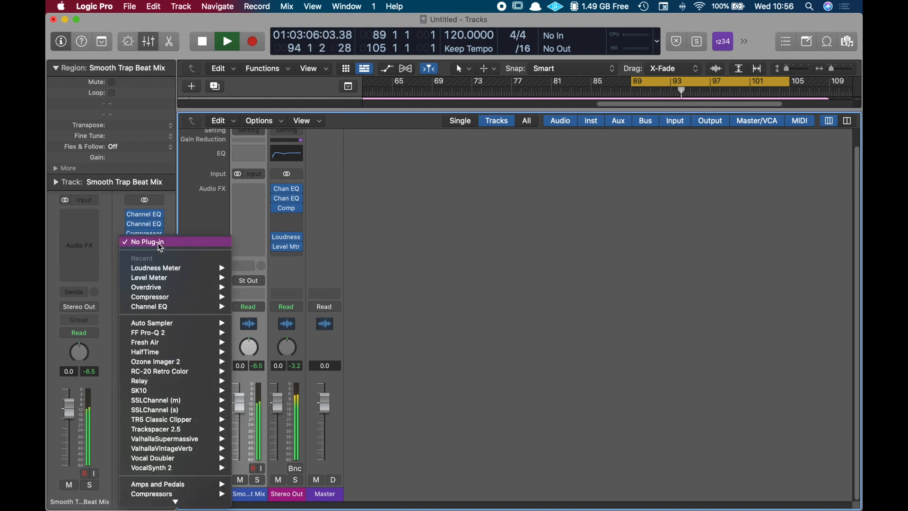
- Insert a stereo Vintage Tube EQ on Stereo Out in the free slot directly after the Compressor
{"action": "left_click", "coordinate": [161, 245]}
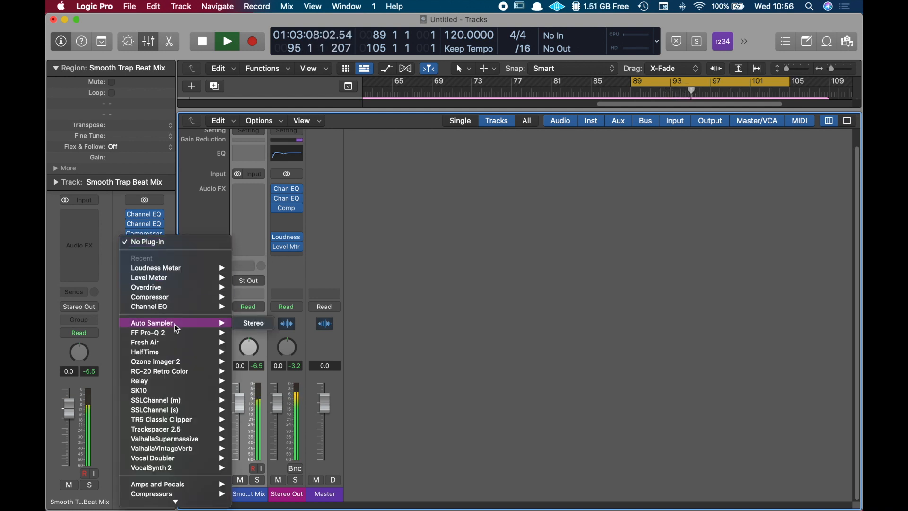
{"action": "scroll", "coordinate": [177, 327], "scroll_direction": "down", "scroll_amount": 3}
{"action": "scroll", "coordinate": [175, 325], "scroll_direction": "down", "scroll_amount": 5}
{"action": "mouse_move", "coordinate": [174, 328]}
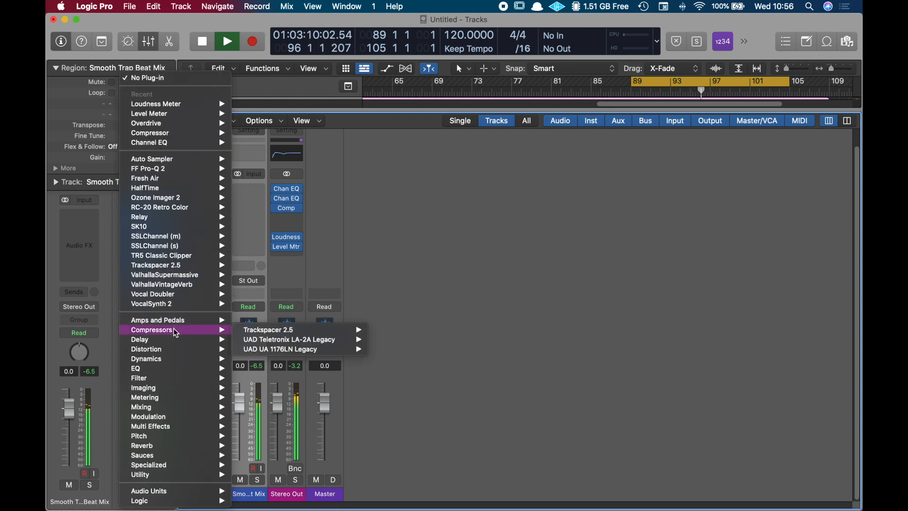
{"action": "mouse_move", "coordinate": [170, 367]}
{"action": "mouse_move", "coordinate": [301, 379]}
{"action": "mouse_move", "coordinate": [290, 436]}
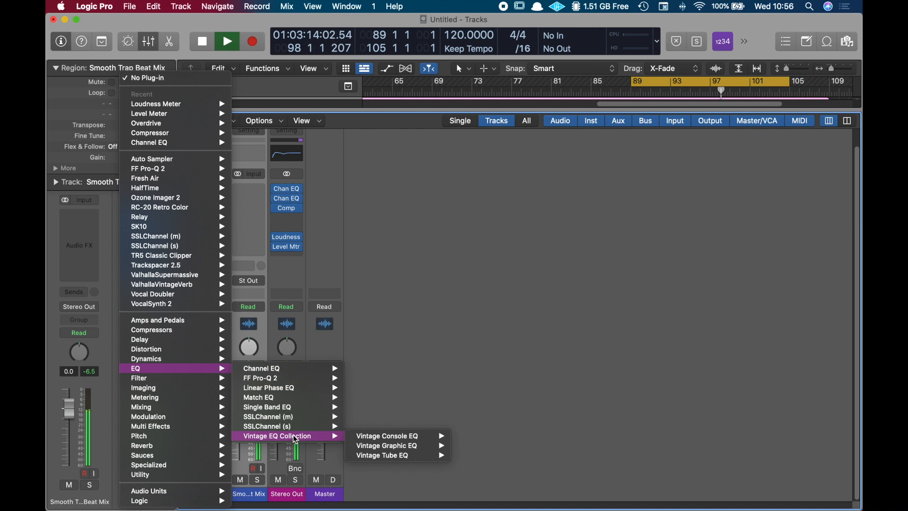
{"action": "mouse_move", "coordinate": [403, 455]}
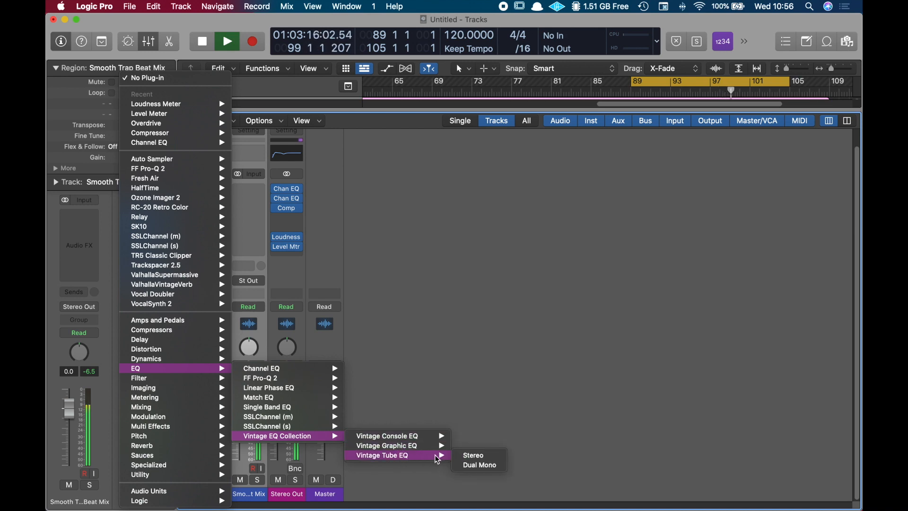
{"action": "left_click", "coordinate": [481, 459]}
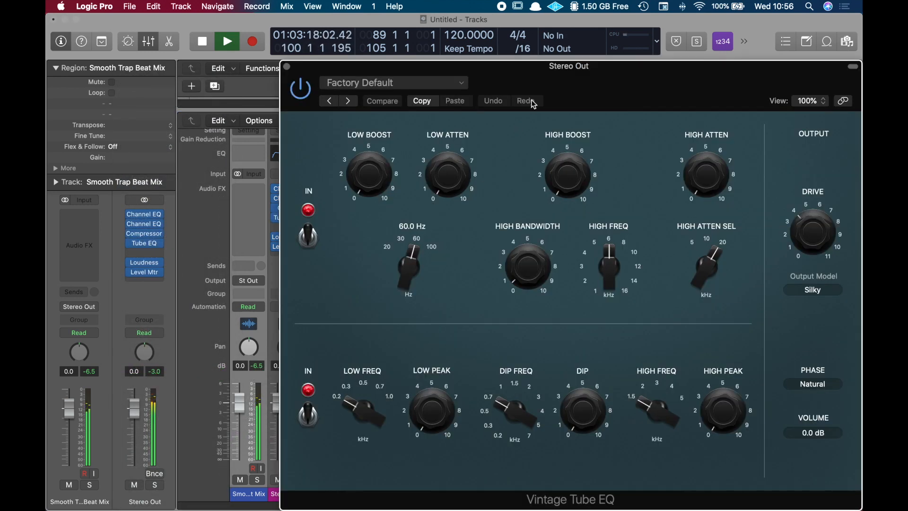
{"action": "left_click_drag", "start_coordinate": [558, 81], "coordinate": [399, 53]}
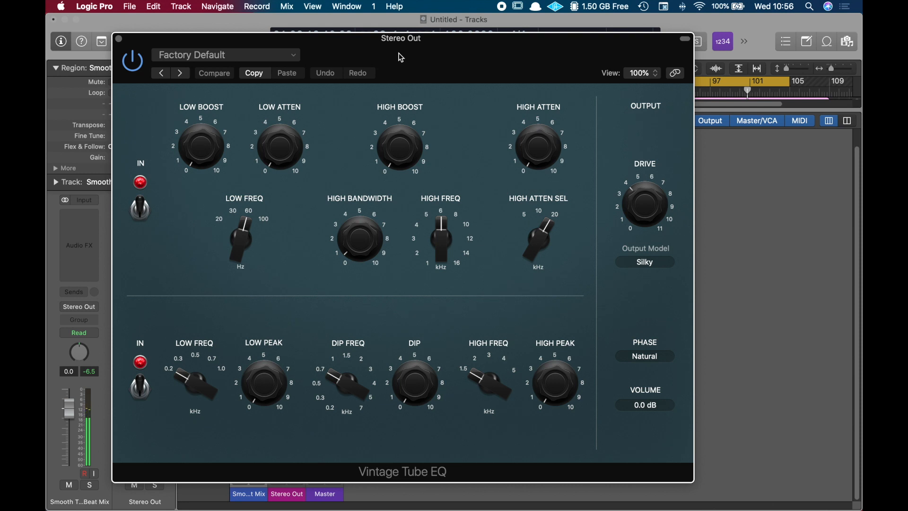
- Try the Enhanced Mix preset from Mix Bus on the Vintage Tube EQ, with low boost just under 2 and high boost about 7
{"action": "left_click", "coordinate": [282, 55]}
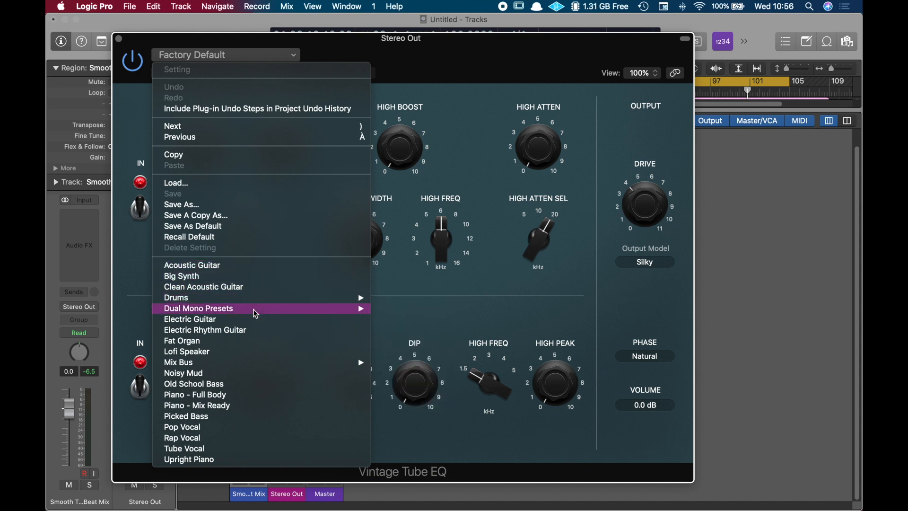
{"action": "mouse_move", "coordinate": [257, 368]}
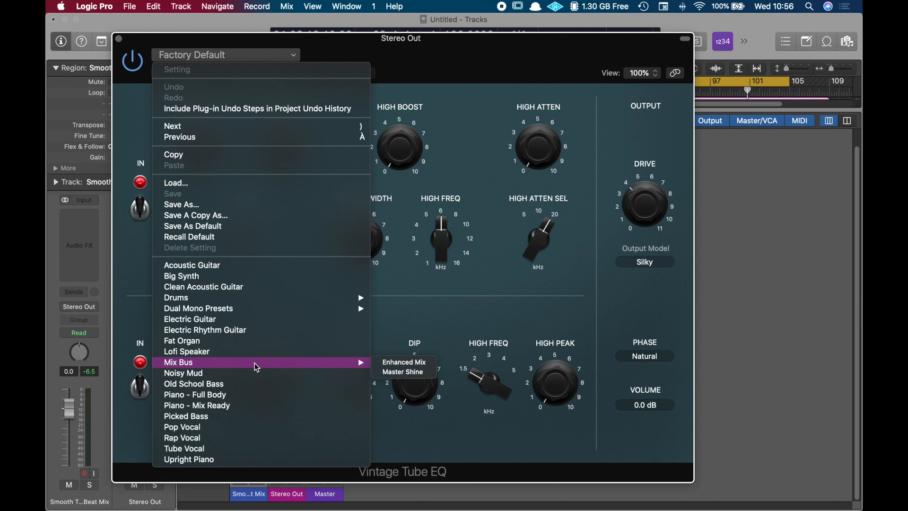
{"action": "left_click", "coordinate": [401, 363]}
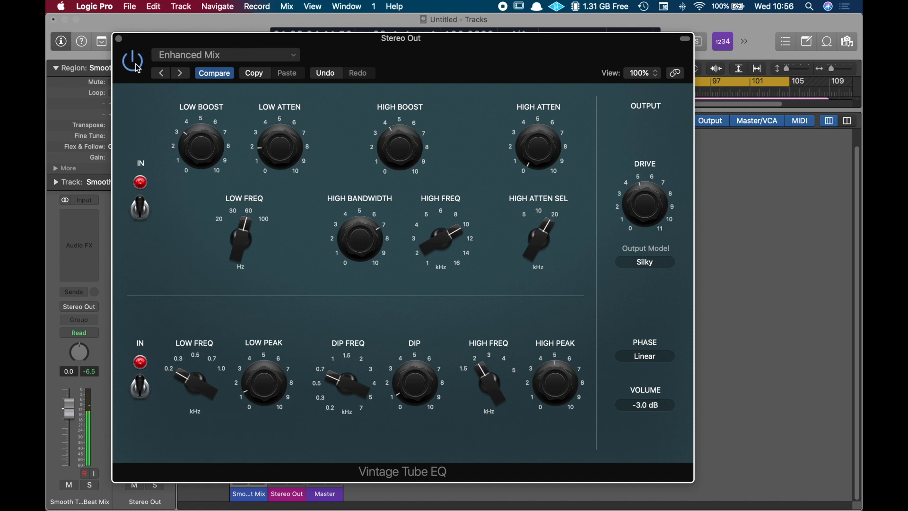
{"action": "left_click_drag", "start_coordinate": [199, 149], "coordinate": [198, 173]}
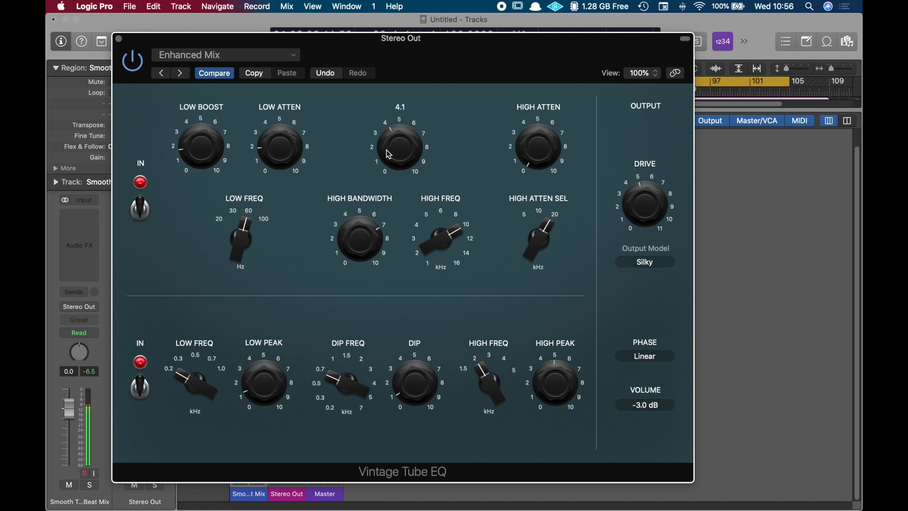
{"action": "left_click_drag", "start_coordinate": [387, 149], "coordinate": [386, 113]}
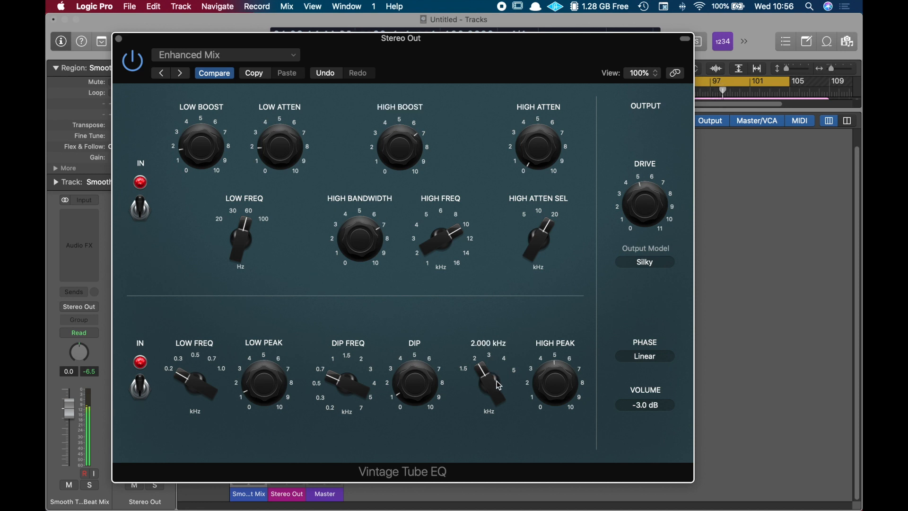
- Load the Master Shine preset from Mix Bus and set the output model to Smooth (Console EQ) with drive at 7.0
{"action": "left_click", "coordinate": [290, 55]}
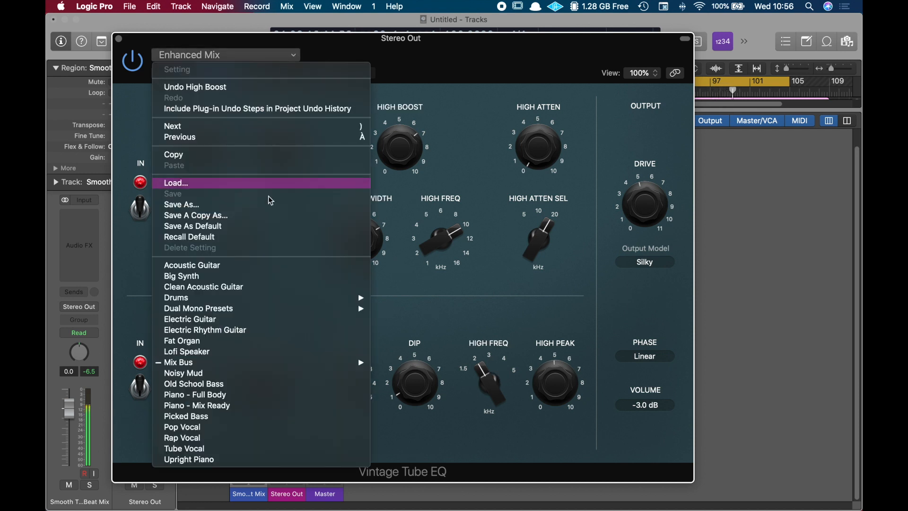
{"action": "mouse_move", "coordinate": [269, 362]}
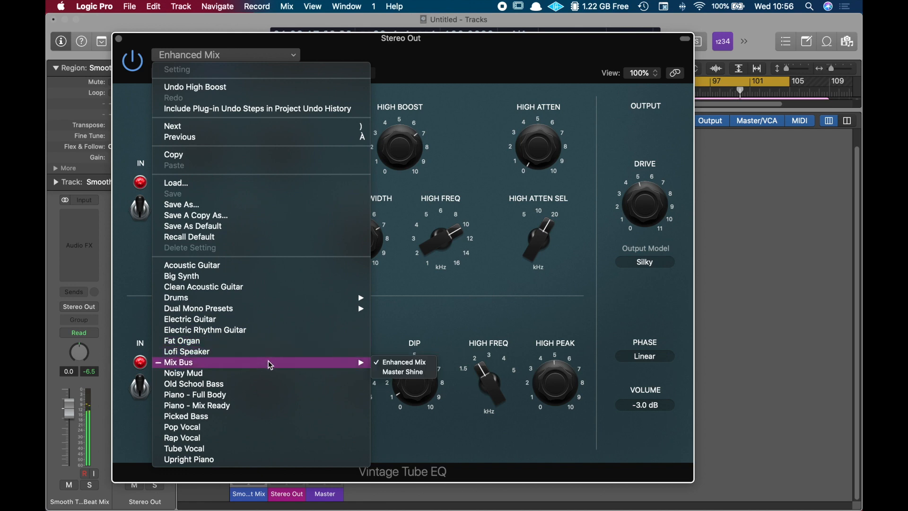
{"action": "left_click", "coordinate": [397, 372]}
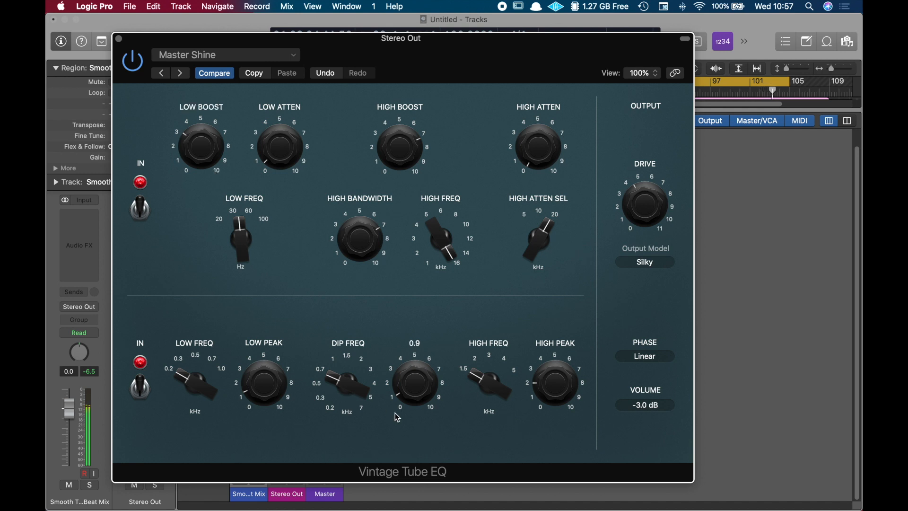
{"action": "left_click", "coordinate": [661, 262]}
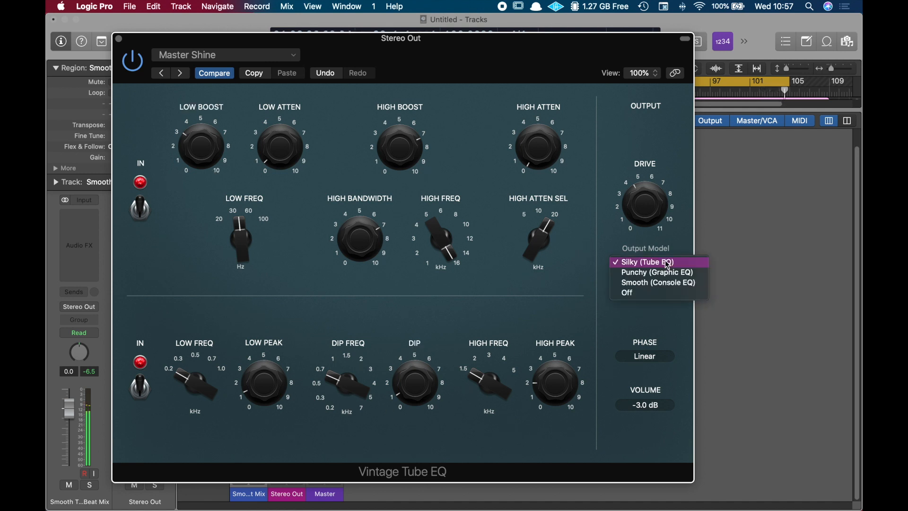
{"action": "left_click", "coordinate": [679, 286]}
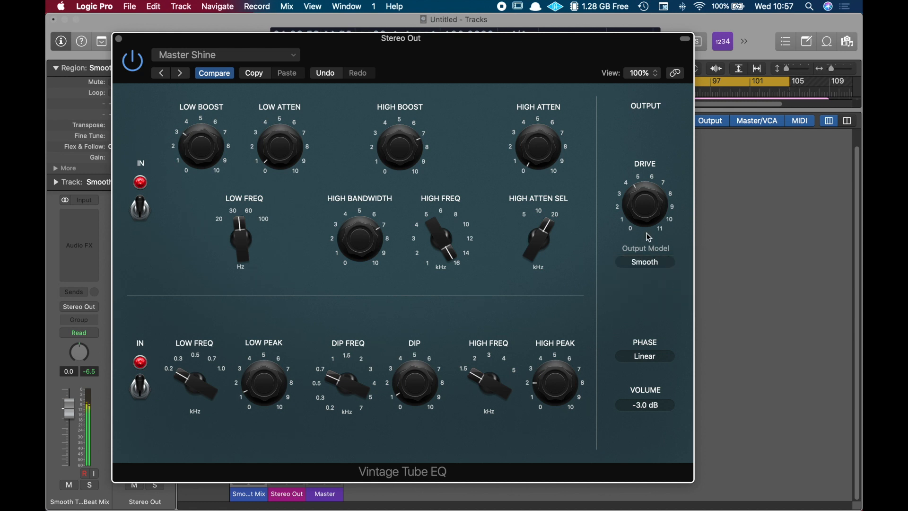
{"action": "left_click_drag", "start_coordinate": [640, 205], "coordinate": [640, 184]}
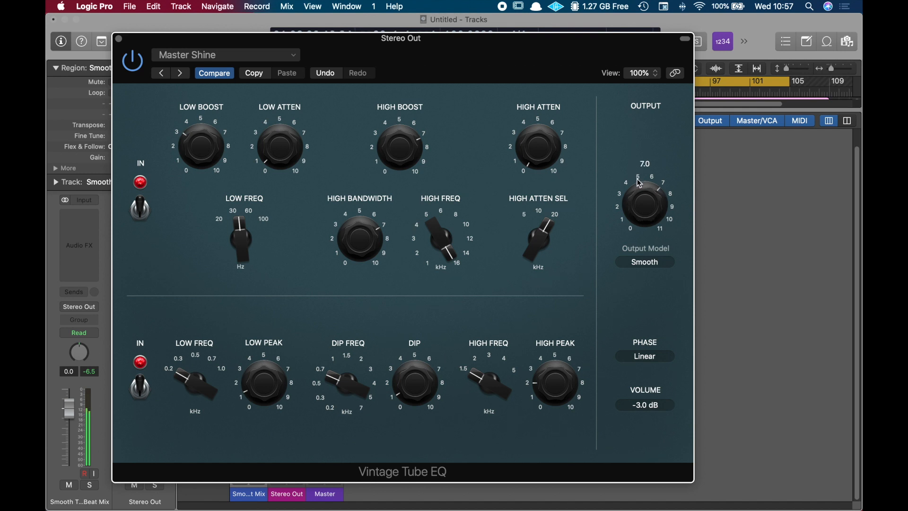
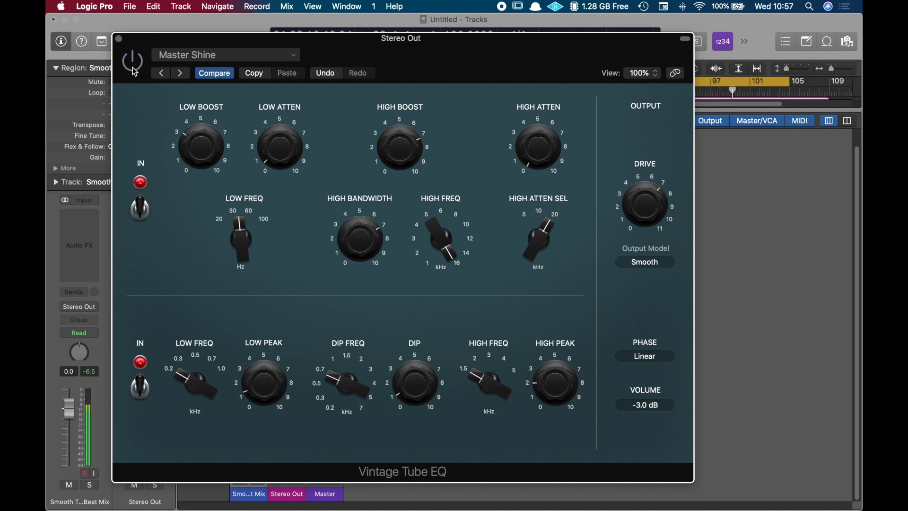
- Re-enable the Vintage Tube EQ and set the 35 Hz low-cut Q to 0.83 on Stereo Out's Mid Only Channel EQ
{"action": "left_click", "coordinate": [133, 60]}
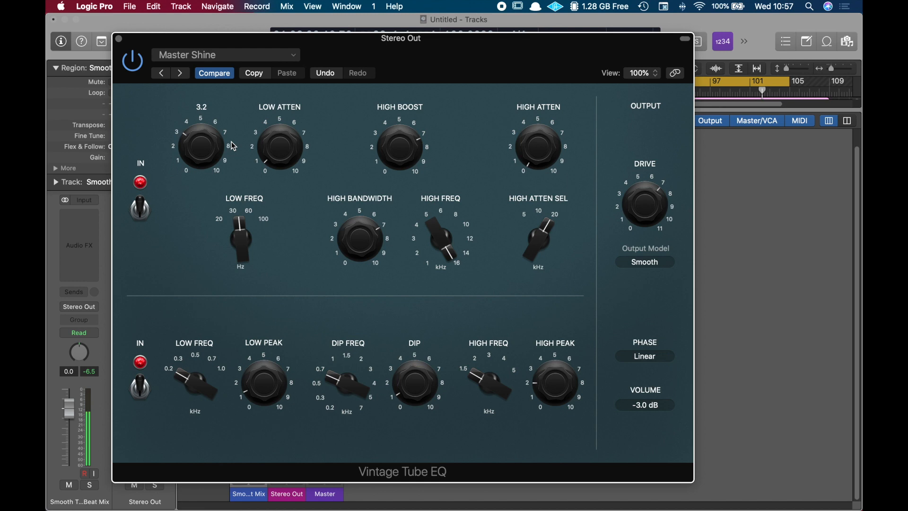
{"action": "left_click", "coordinate": [120, 39]}
{"action": "left_click", "coordinate": [146, 216]}
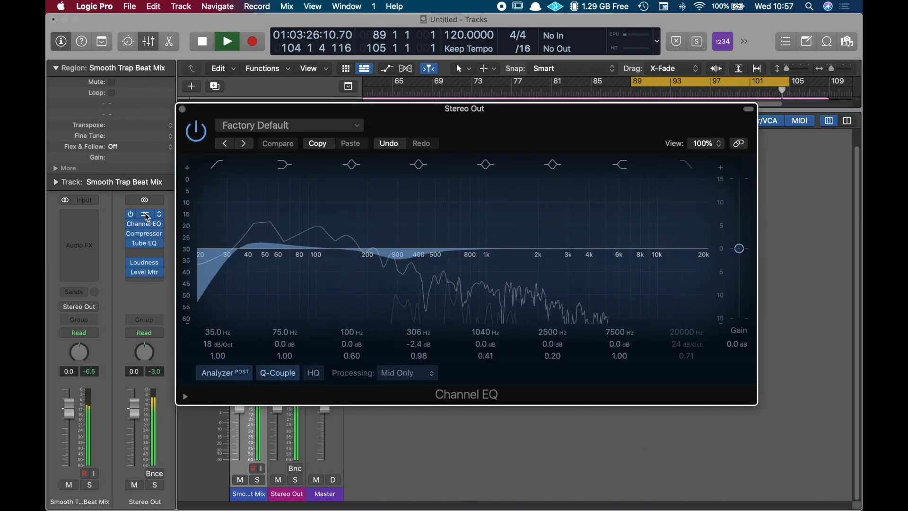
{"action": "left_click_drag", "start_coordinate": [239, 249], "coordinate": [238, 250]}
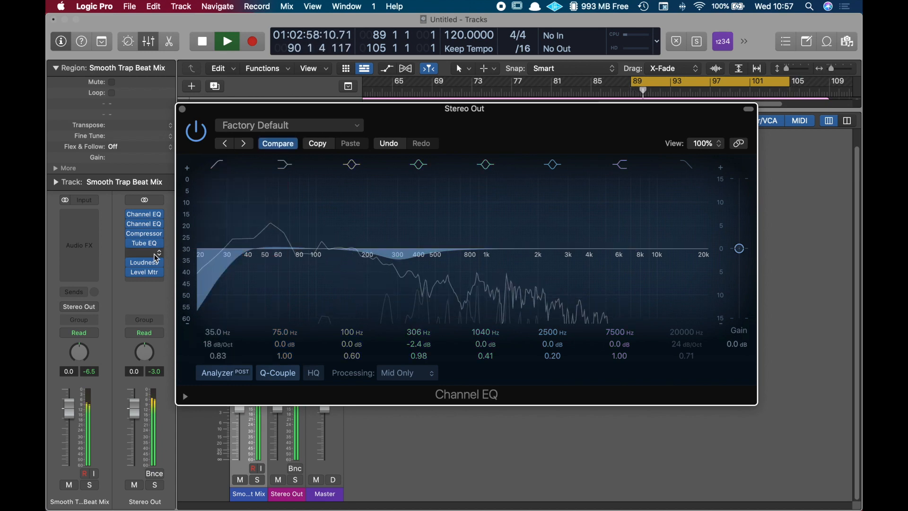
- Compare the mix with the Vintage Tube EQ bypassed and enabled, and close both open EQ windows
{"action": "left_click", "coordinate": [145, 243]}
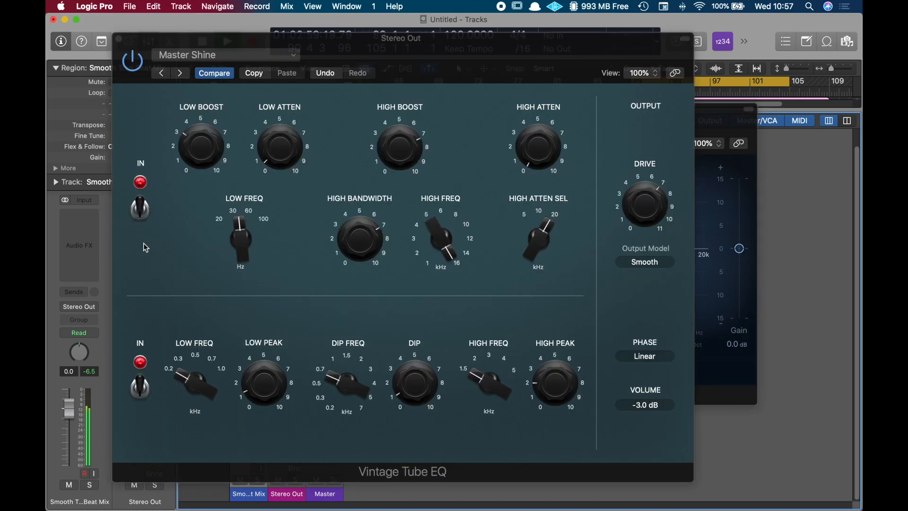
{"action": "left_click", "coordinate": [187, 155]}
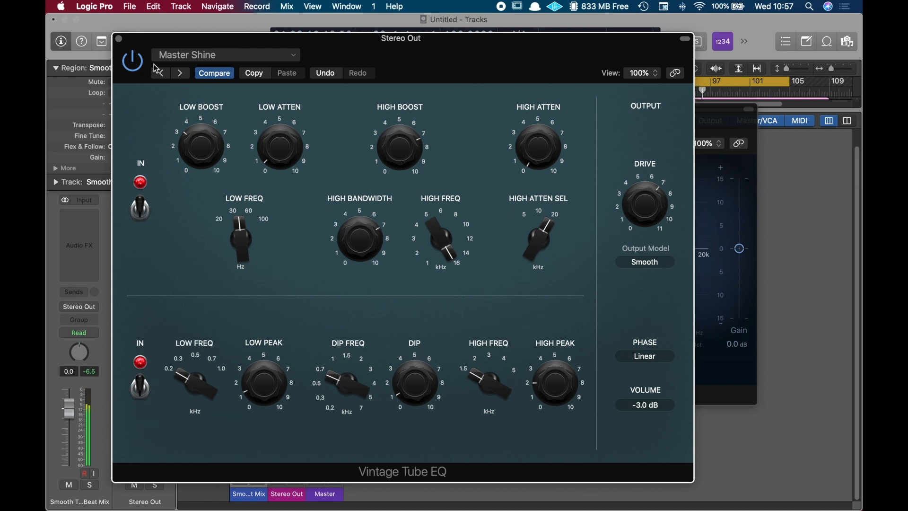
{"action": "left_click", "coordinate": [139, 66]}
{"action": "left_click", "coordinate": [140, 67]}
{"action": "left_click", "coordinate": [119, 39]}
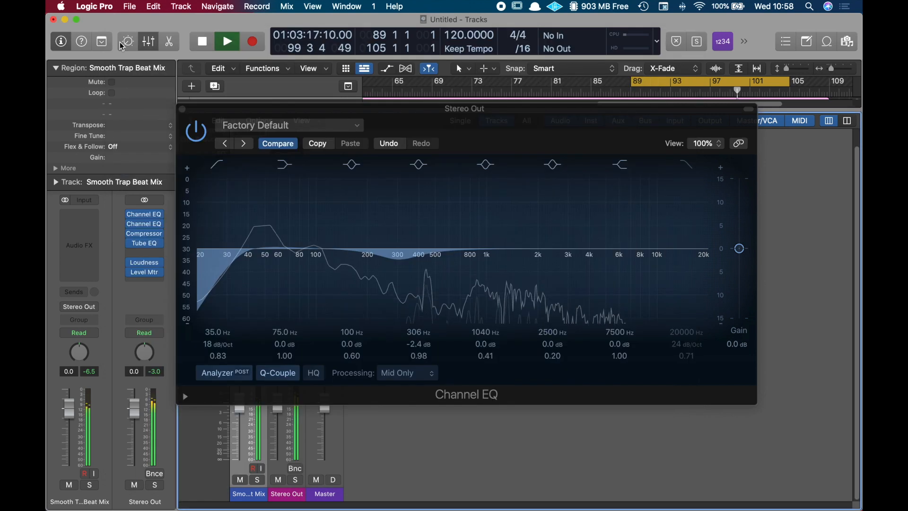
{"action": "left_click", "coordinate": [182, 109]}
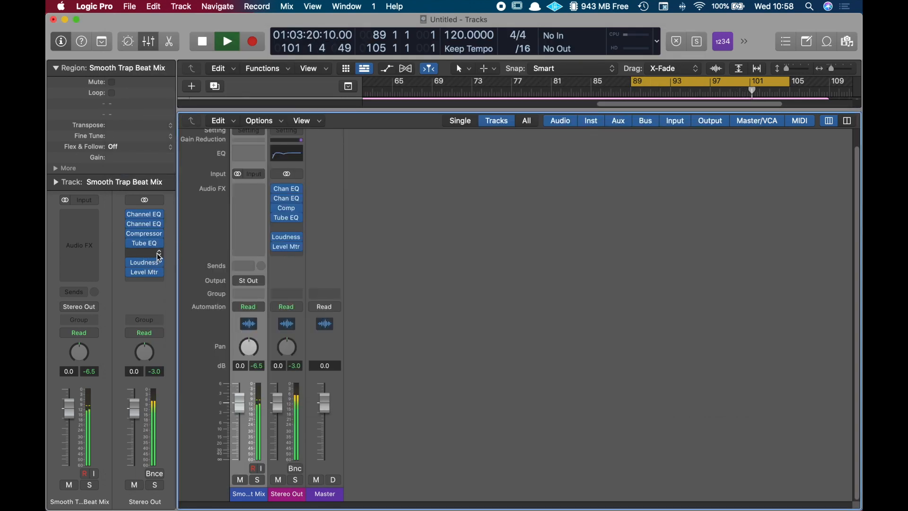
- Insert a stereo Limiter from Dynamics in Stereo Out's free slot between the Vintage Tube EQ and the Loudness Meter
{"action": "left_click", "coordinate": [150, 252]}
{"action": "mouse_move", "coordinate": [178, 354]}
{"action": "scroll", "coordinate": [177, 353], "scroll_direction": "down", "scroll_amount": 5}
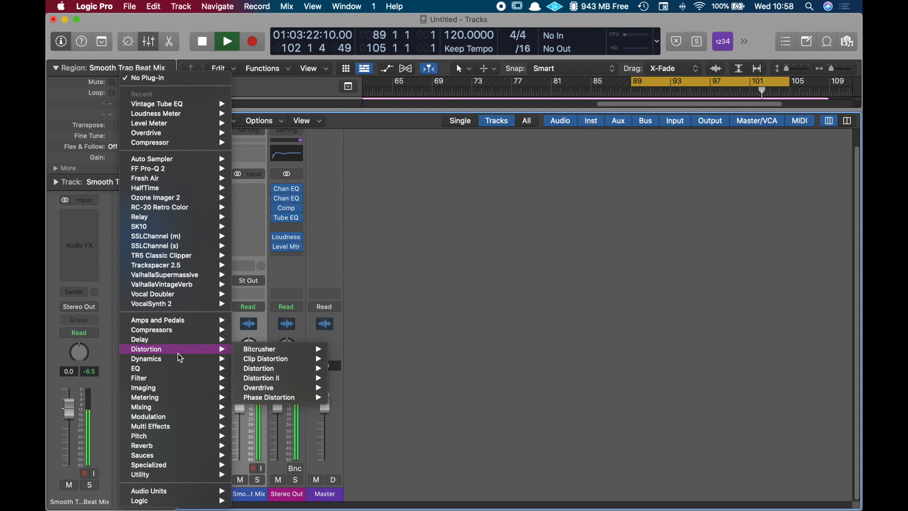
{"action": "mouse_move", "coordinate": [269, 365]}
{"action": "mouse_move", "coordinate": [302, 407]}
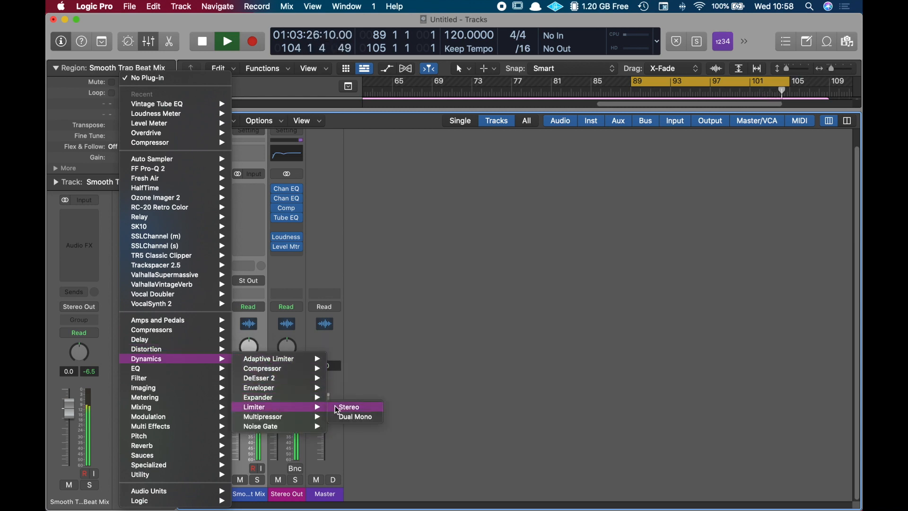
{"action": "left_click", "coordinate": [350, 407]}
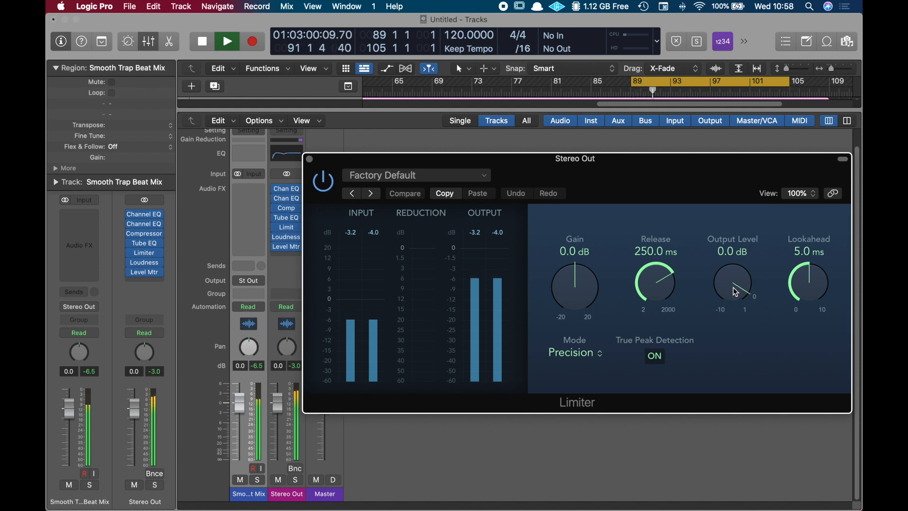
- Set the Limiter's output level to -1.0 dB and its gain to +6.0 dB, and close its window
{"action": "left_click_drag", "start_coordinate": [733, 287], "coordinate": [734, 303]}
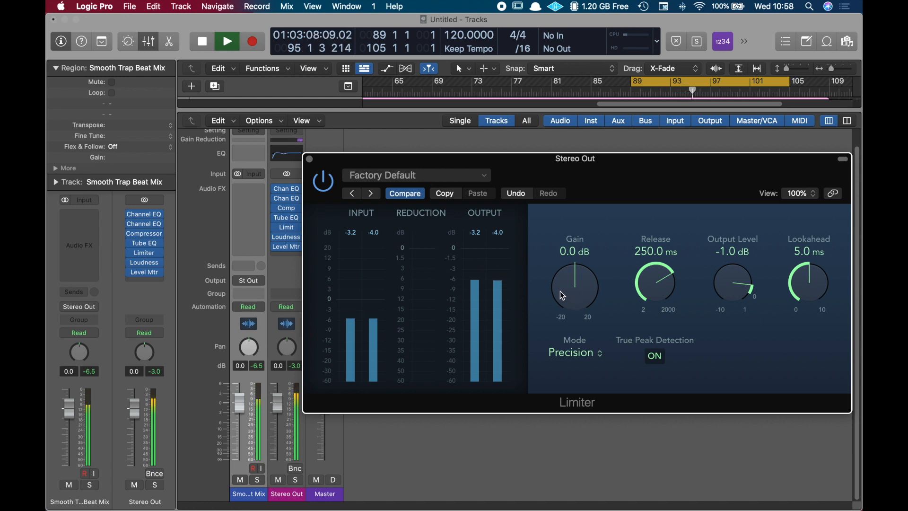
{"action": "left_click_drag", "start_coordinate": [560, 291], "coordinate": [560, 265]}
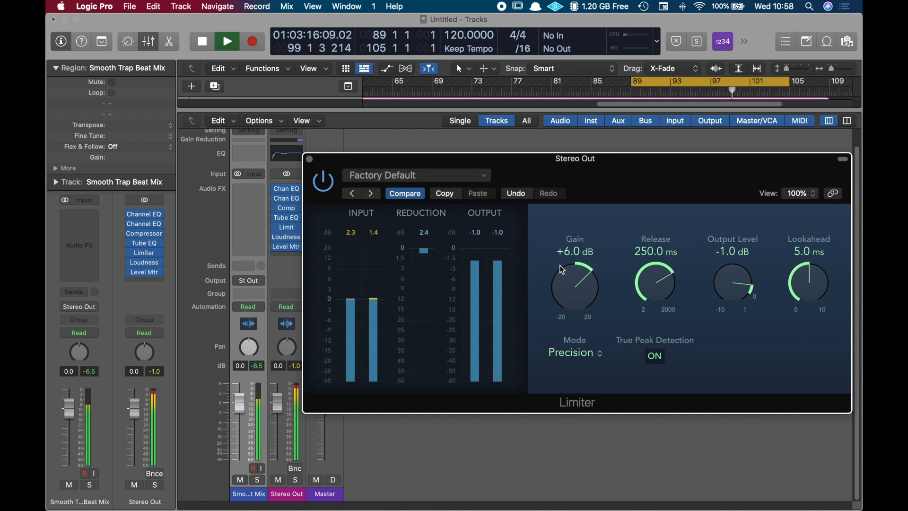
{"action": "left_click_drag", "start_coordinate": [583, 170], "coordinate": [326, 28]}
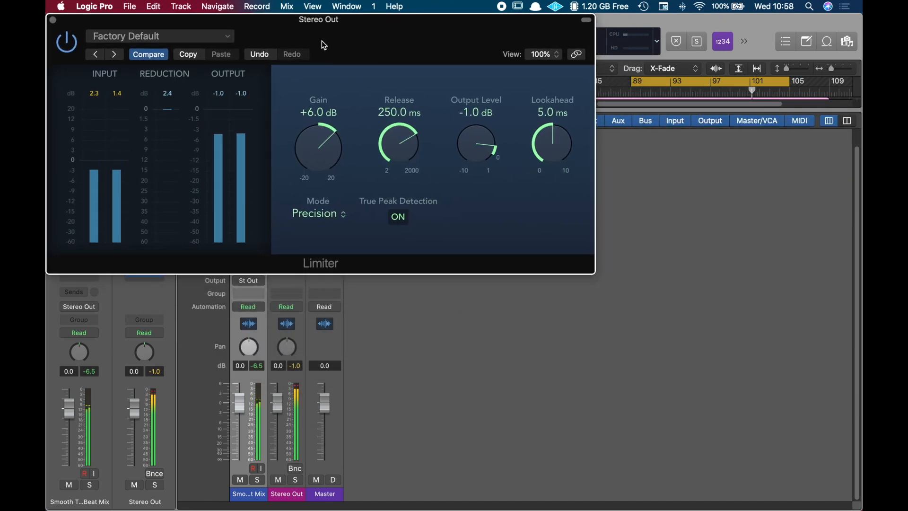
{"action": "left_click", "coordinate": [53, 19]}
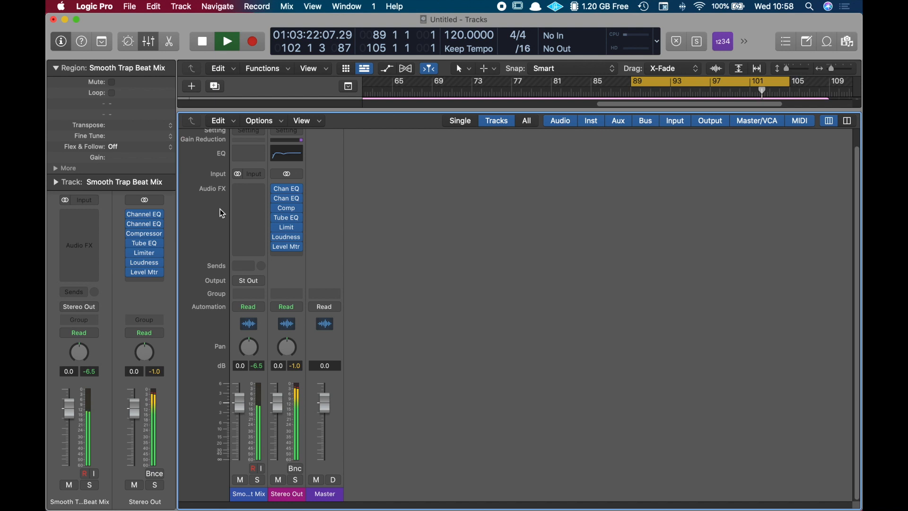
- Open Stereo Out's Loudness Meter and Level Meter and move both windows clear of the channel strips
{"action": "left_click", "coordinate": [276, 245]}
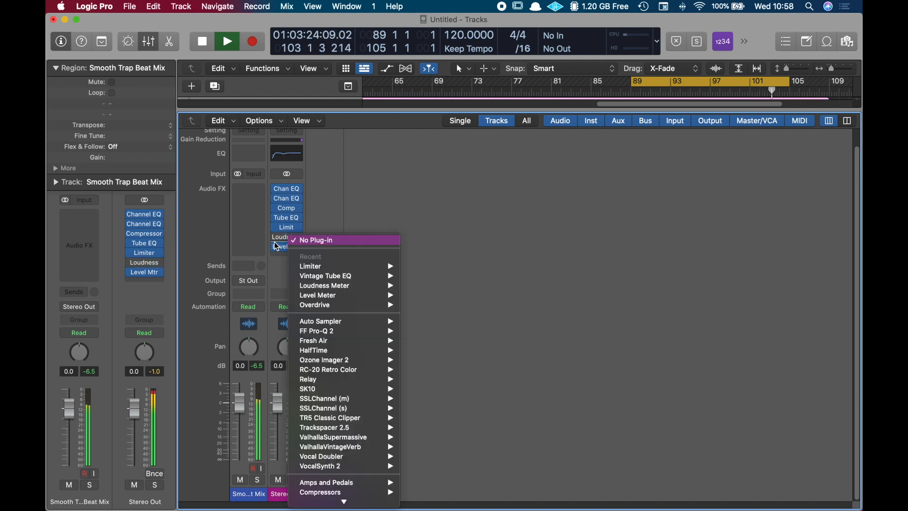
{"action": "left_click", "coordinate": [287, 237]}
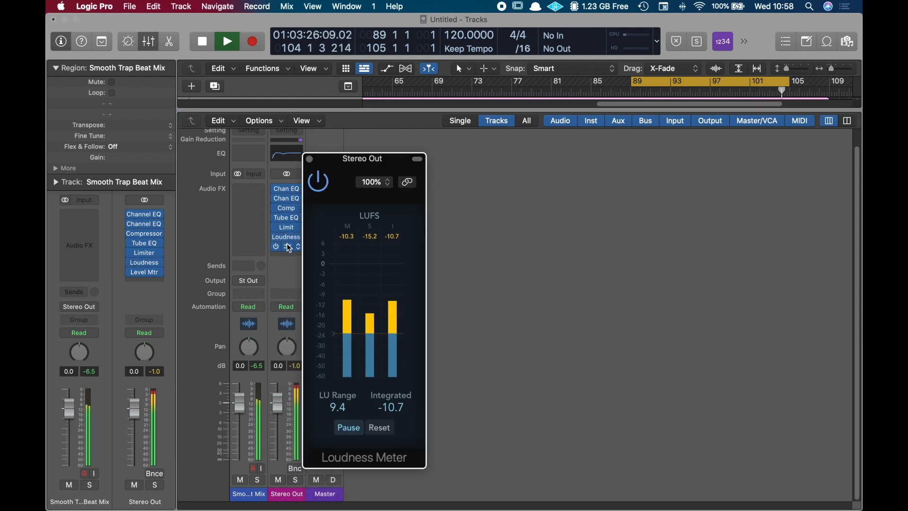
{"action": "left_click", "coordinate": [288, 246]}
{"action": "left_click_drag", "start_coordinate": [375, 172], "coordinate": [616, 49]}
{"action": "left_click_drag", "start_coordinate": [351, 160], "coordinate": [763, 181]}
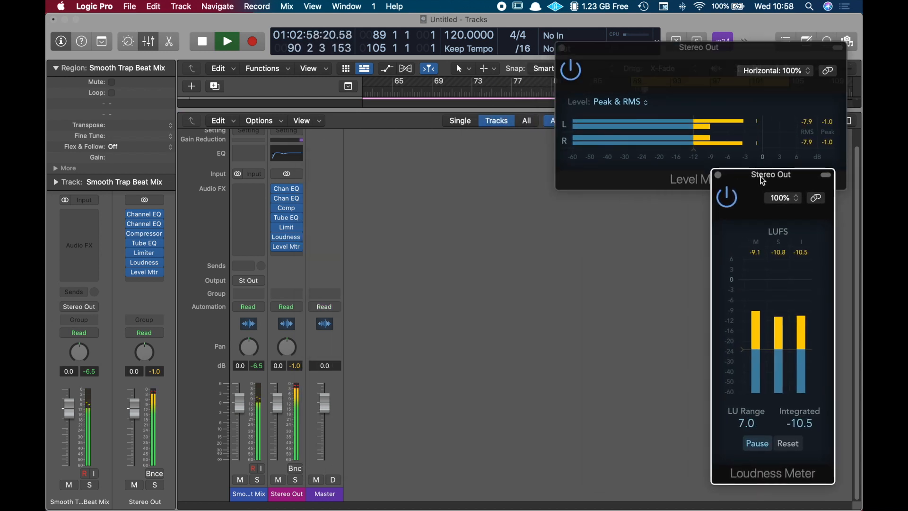
- Check the Limiter's gain reduction alongside the Level Meter and Loudness Meter, and close the Limiter
{"action": "left_click", "coordinate": [289, 230]}
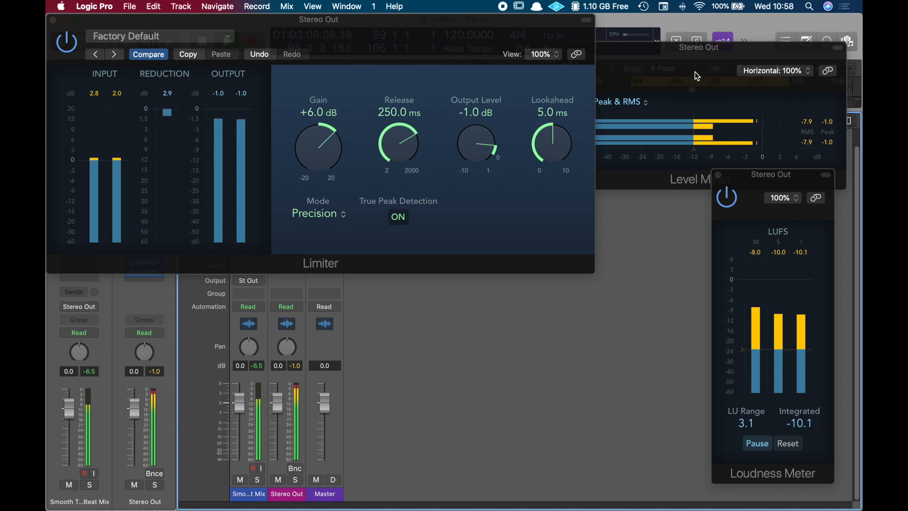
{"action": "left_click", "coordinate": [700, 55]}
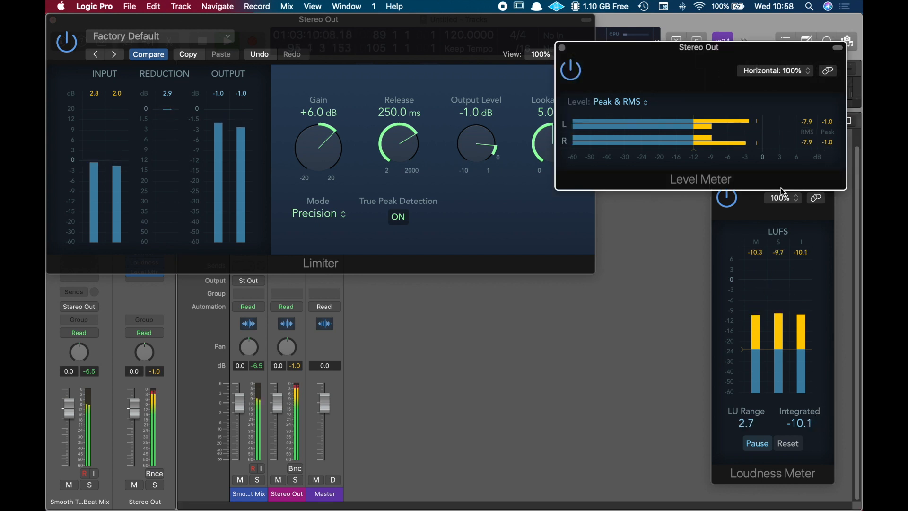
{"action": "left_click", "coordinate": [417, 27]}
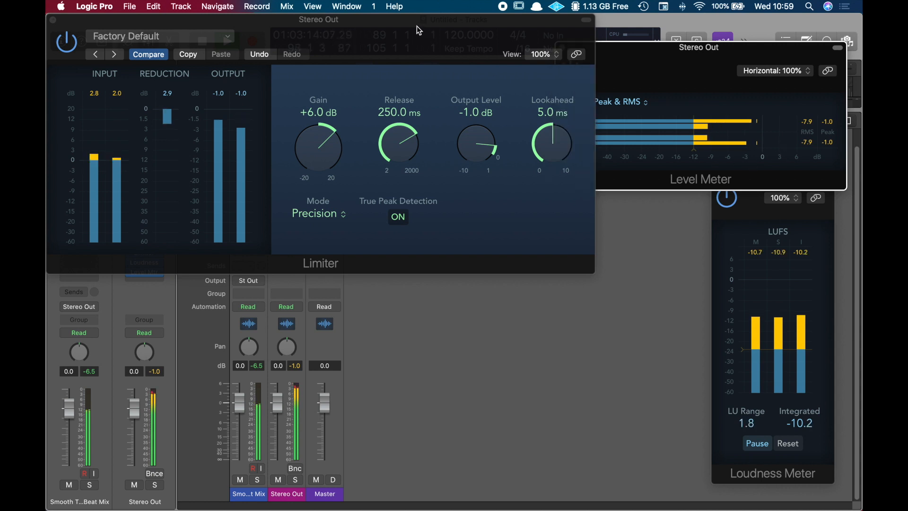
{"action": "left_click_drag", "start_coordinate": [417, 36], "coordinate": [423, 144]}
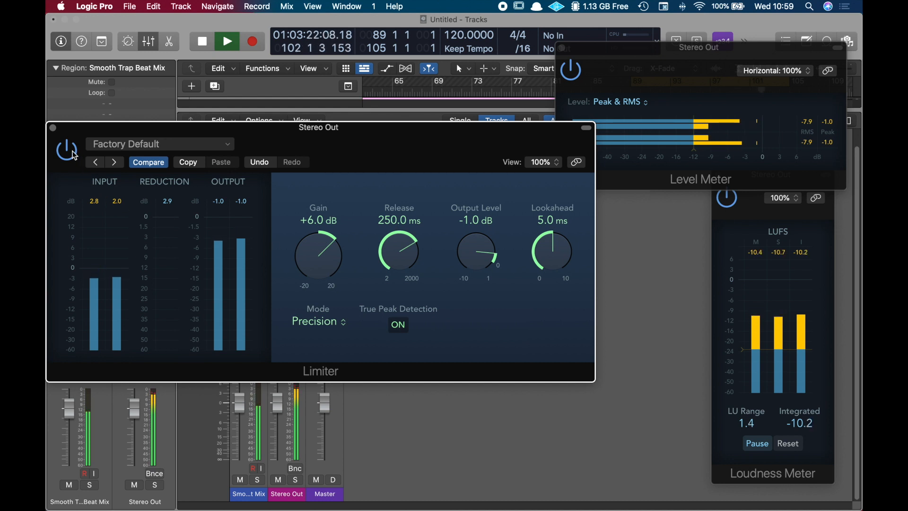
{"action": "left_click_drag", "start_coordinate": [391, 144], "coordinate": [401, 205]}
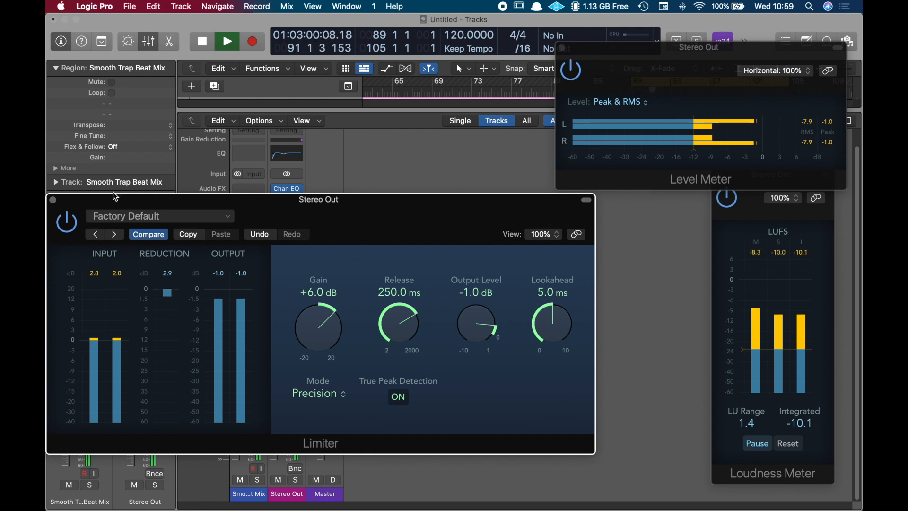
{"action": "left_click", "coordinate": [53, 200]}
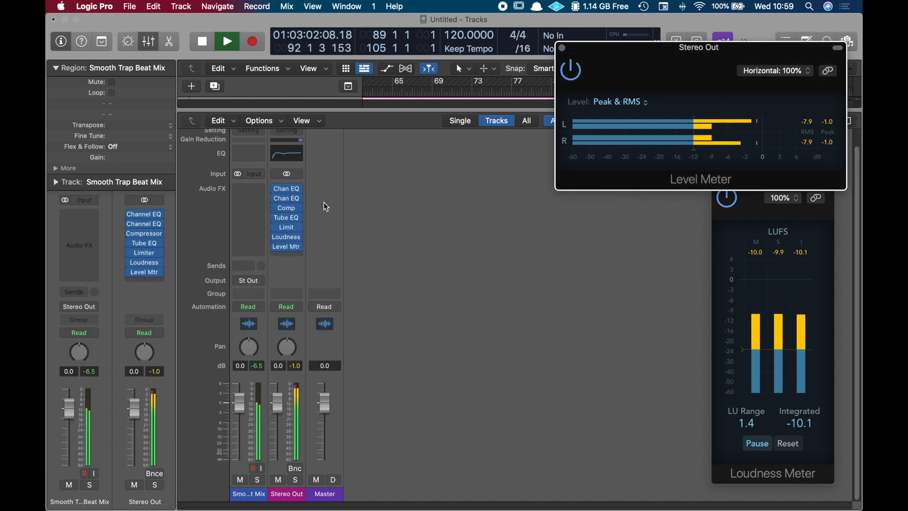
- Compare loudness with all processing from the first Channel EQ to the Limiter bypassed and re-enabled, resetting the Loudness Meter in between
{"action": "mouse_move", "coordinate": [277, 193]}
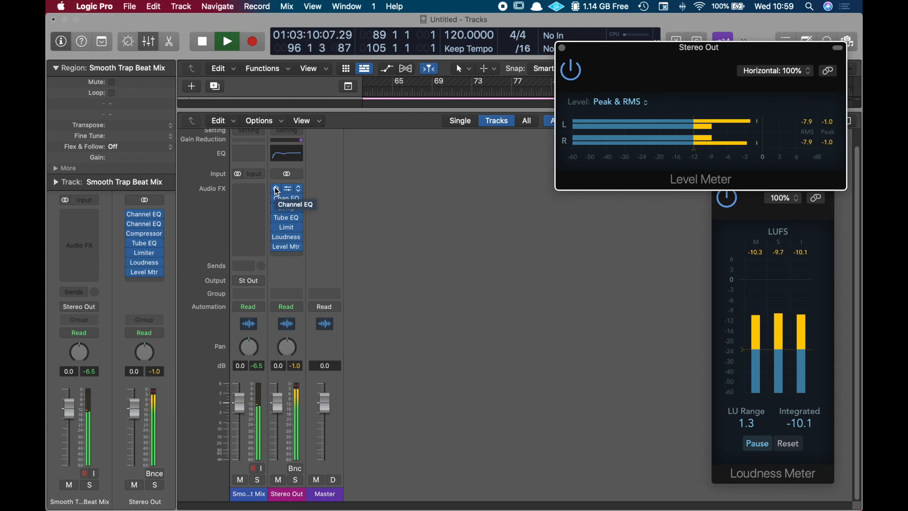
{"action": "left_click_drag", "start_coordinate": [277, 192], "coordinate": [280, 232]}
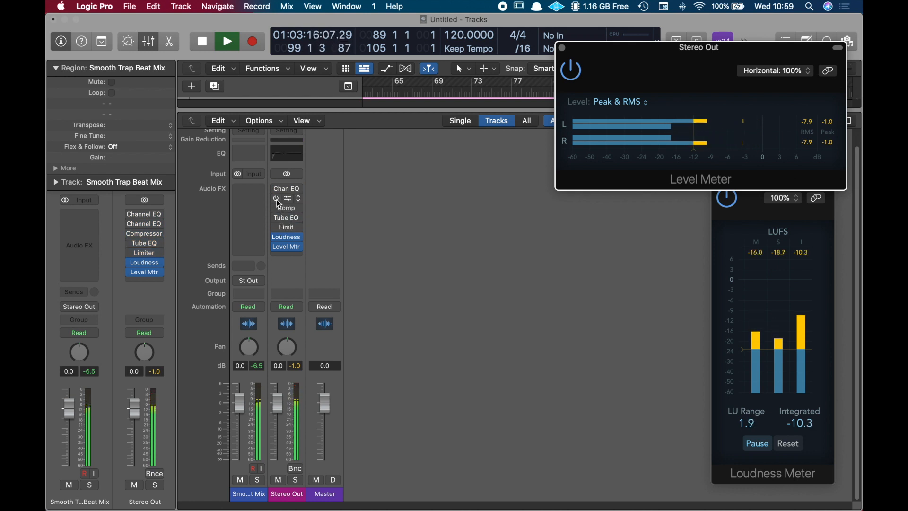
{"action": "left_click", "coordinate": [786, 450]}
{"action": "left_click", "coordinate": [788, 453]}
{"action": "mouse_move", "coordinate": [278, 191]}
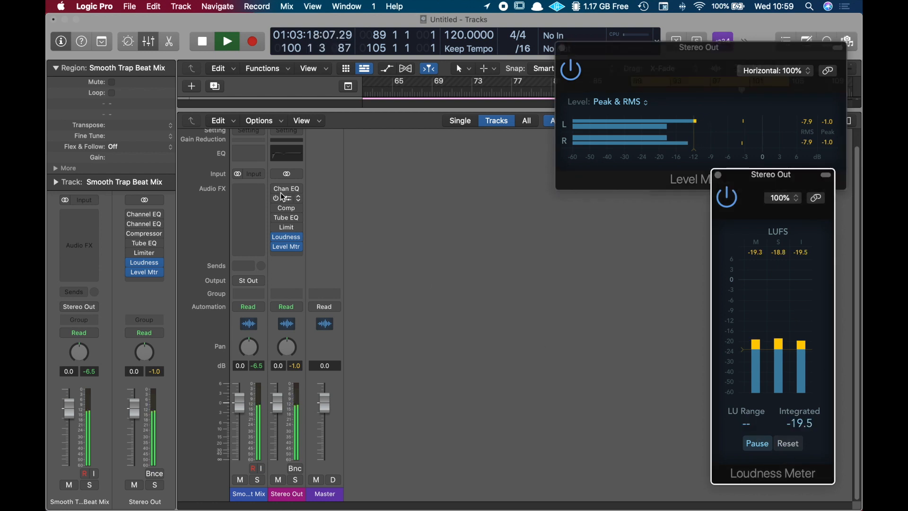
{"action": "left_click_drag", "start_coordinate": [277, 191], "coordinate": [278, 232]}
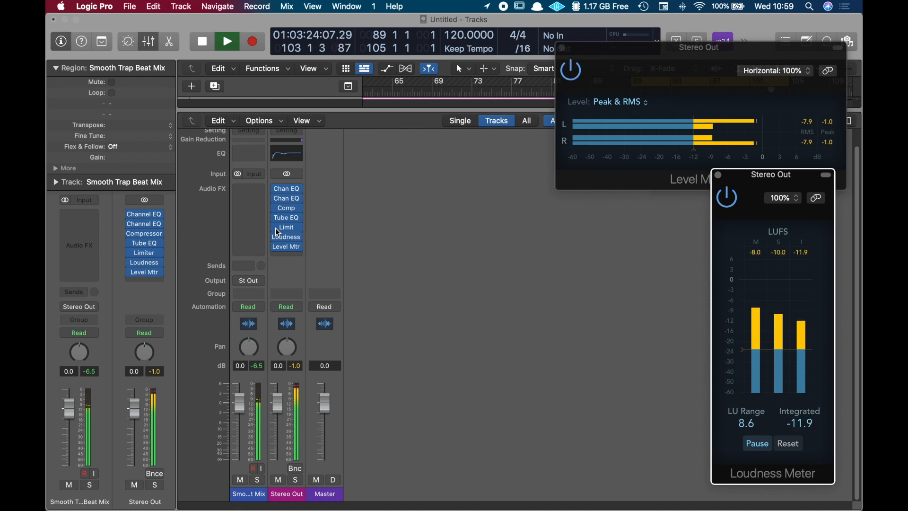
{"action": "mouse_move", "coordinate": [287, 241]}
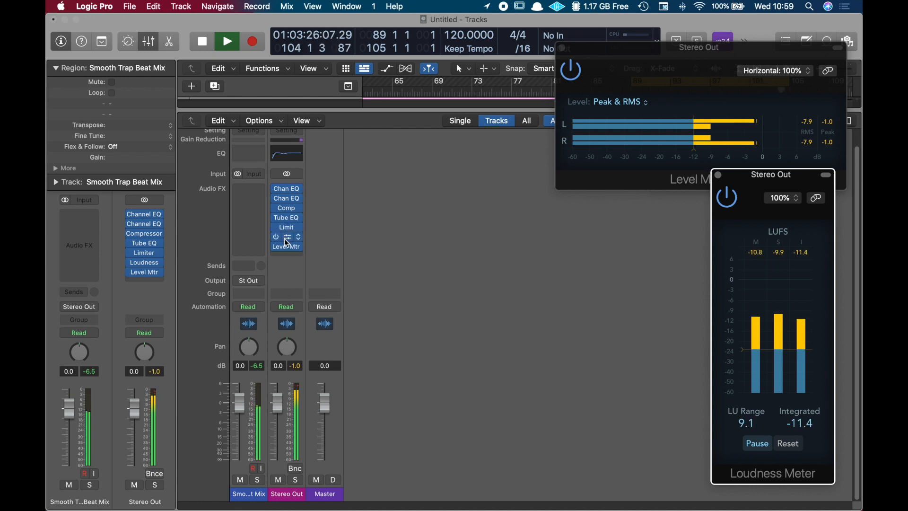
- Stop playback and review the settings of both Channel EQs and the Compressor on Stereo Out
{"action": "key", "text": "space"}
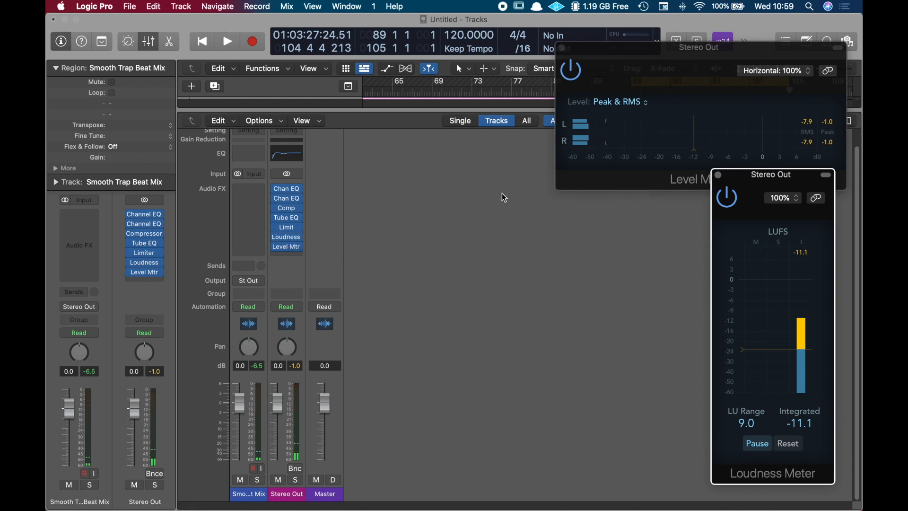
{"action": "mouse_move", "coordinate": [293, 192]}
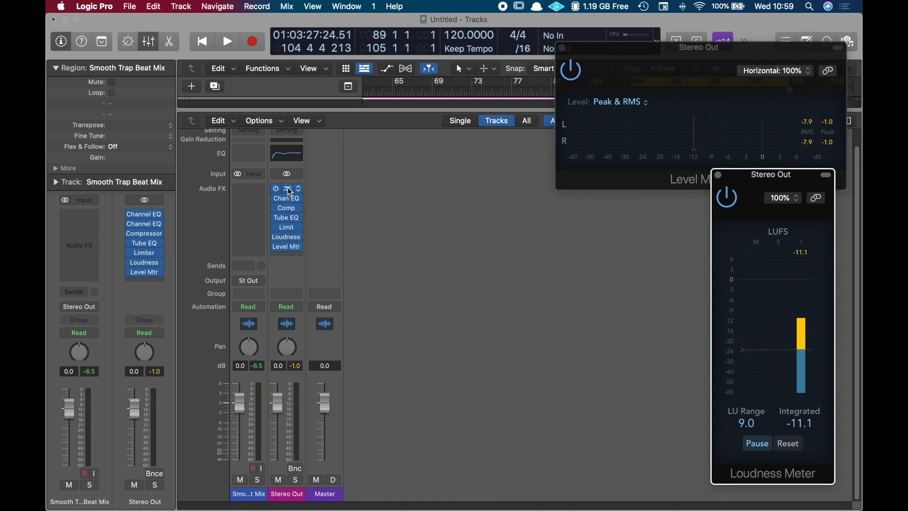
{"action": "left_click", "coordinate": [290, 190]}
{"action": "left_click_drag", "start_coordinate": [442, 125], "coordinate": [324, 36]}
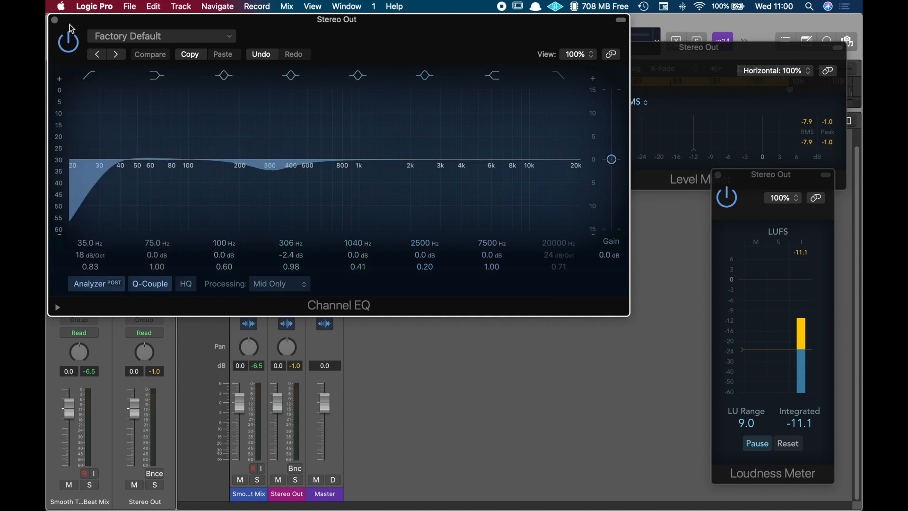
{"action": "left_click", "coordinate": [54, 20]}
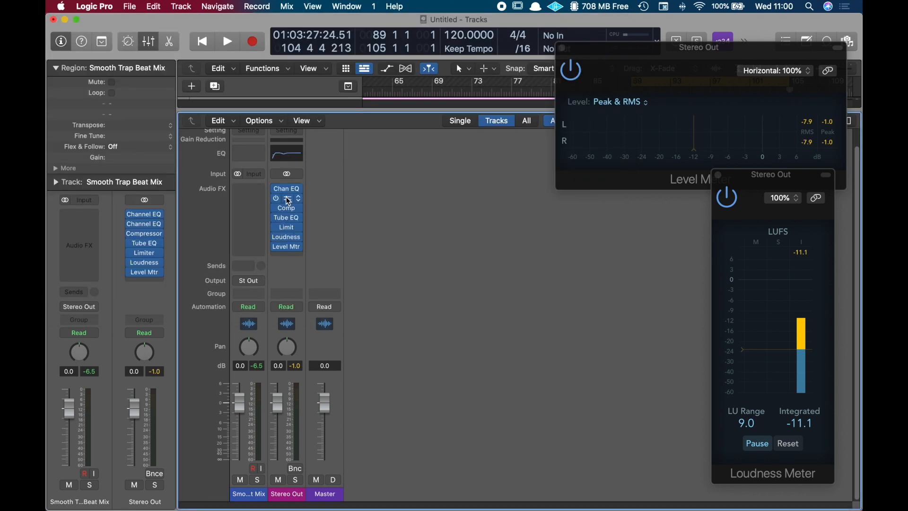
{"action": "left_click", "coordinate": [288, 201]}
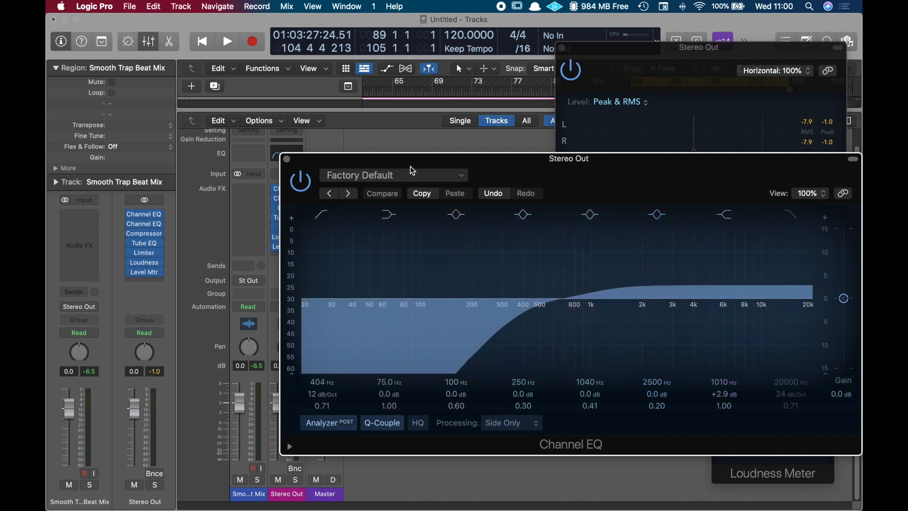
{"action": "left_click", "coordinate": [286, 159]}
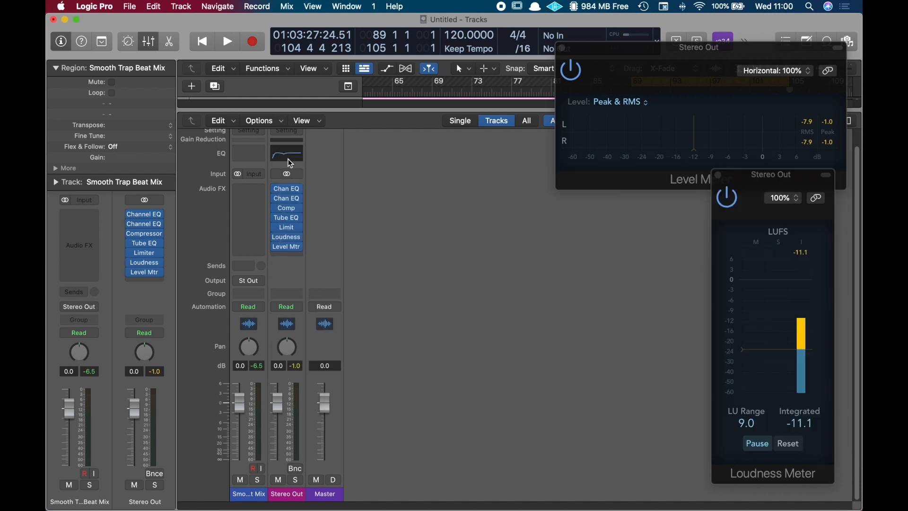
{"action": "left_click", "coordinate": [146, 234]}
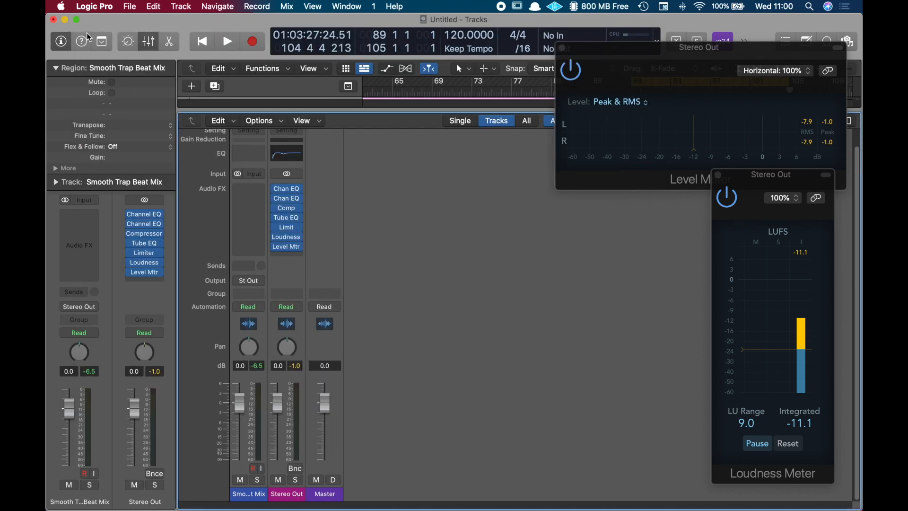
- Open the Limiter on the Stereo Out channel to review its settings
{"action": "left_click", "coordinate": [86, 31]}
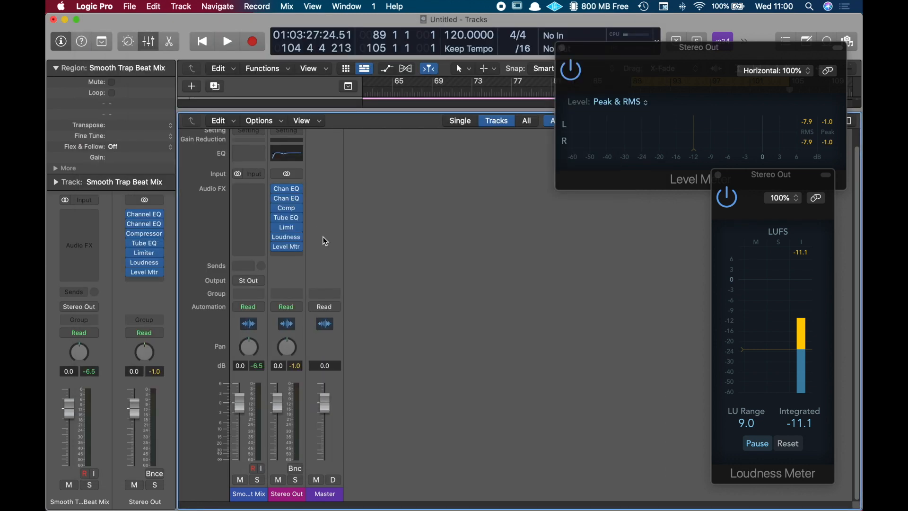
{"action": "left_click", "coordinate": [289, 228]}
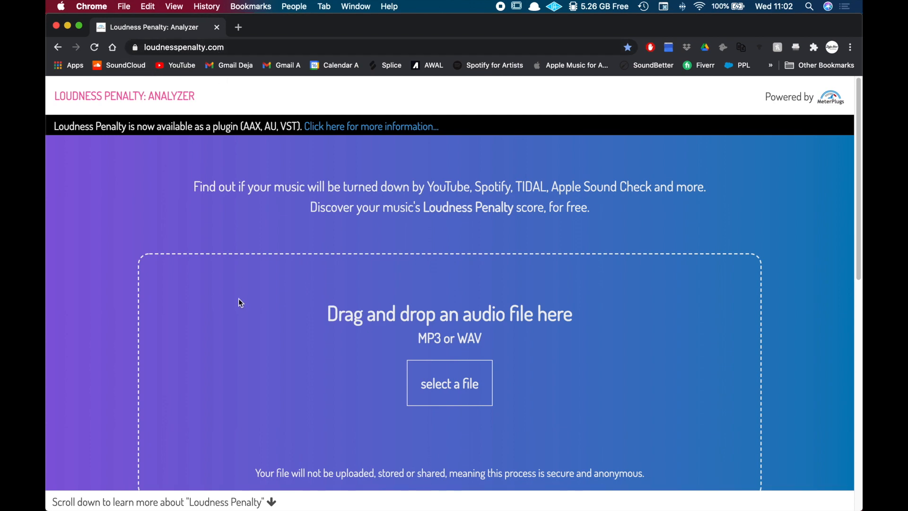
- Read through the Loudness Penalty Analyzer page about how streaming services turn down loud songs, and return to the Logic Pro project
{"action": "scroll", "coordinate": [239, 299], "scroll_direction": "down", "scroll_amount": 5}
{"action": "scroll", "coordinate": [239, 300], "scroll_direction": "up", "scroll_amount": 3}
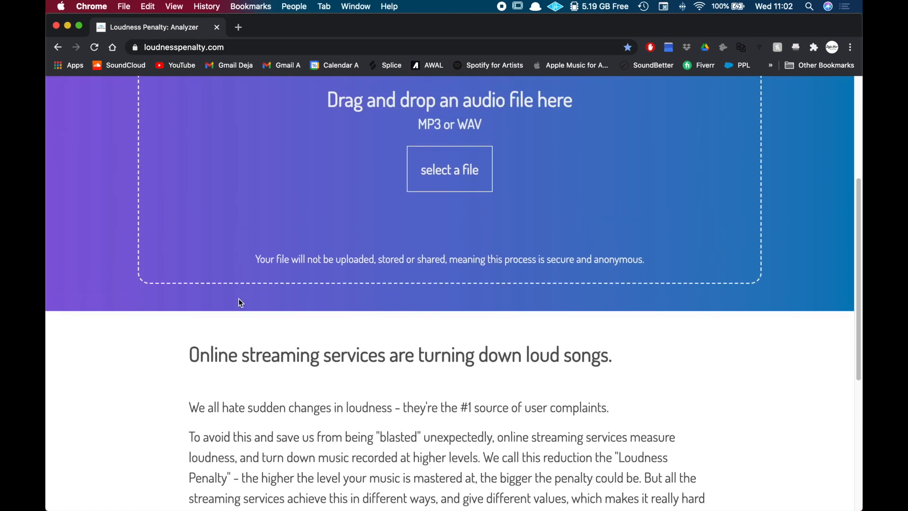
{"action": "scroll", "coordinate": [632, 286], "scroll_direction": "down", "scroll_amount": 5}
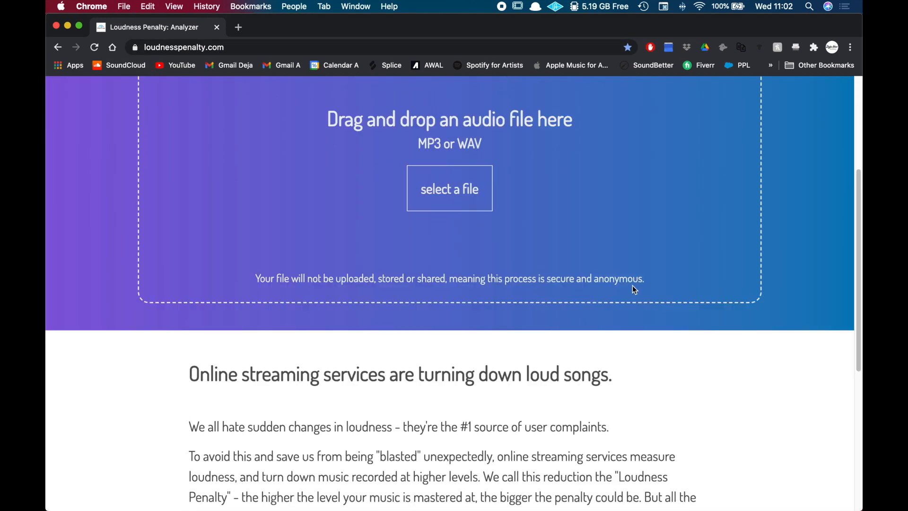
{"action": "scroll", "coordinate": [633, 286], "scroll_direction": "down", "scroll_amount": 2}
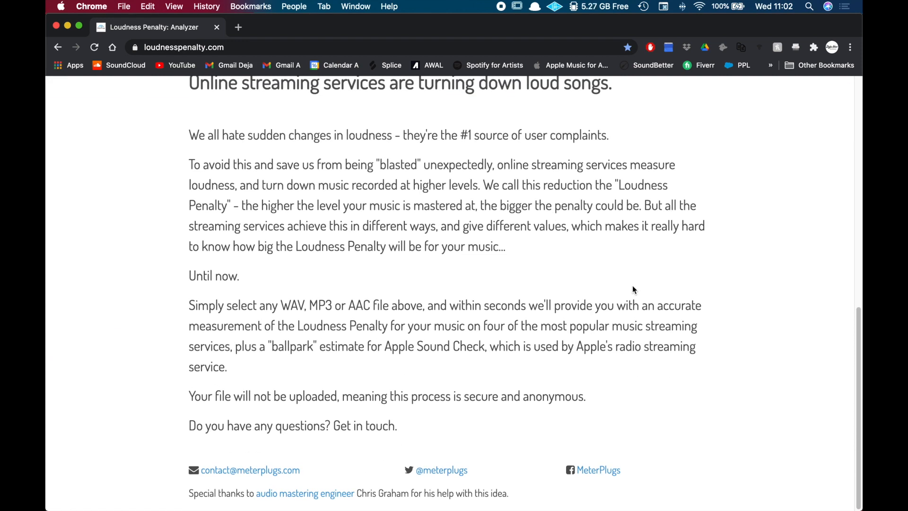
{"action": "scroll", "coordinate": [393, 226], "scroll_direction": "up", "scroll_amount": 1}
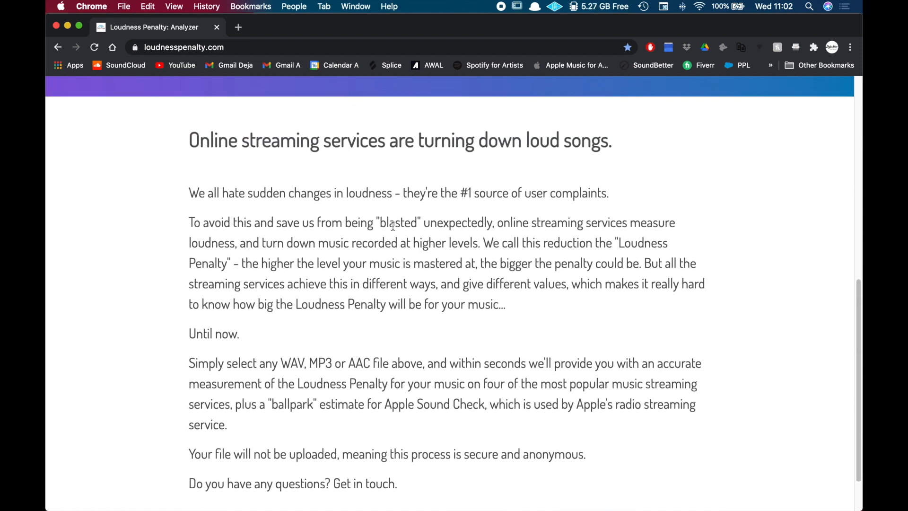
{"action": "scroll", "coordinate": [393, 227], "scroll_direction": "up", "scroll_amount": 1}
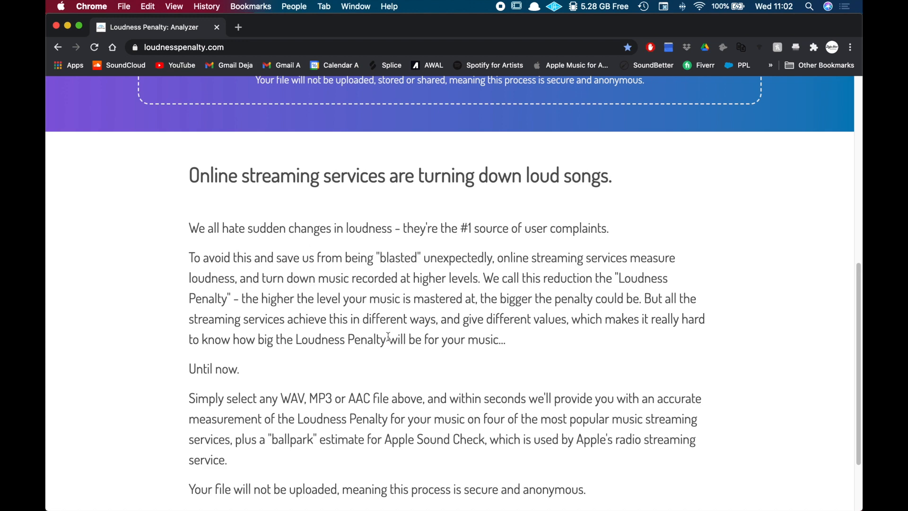
{"action": "scroll", "coordinate": [388, 336], "scroll_direction": "up", "scroll_amount": 8}
{"action": "scroll", "coordinate": [451, 236], "scroll_direction": "down", "scroll_amount": 2}
{"action": "scroll", "coordinate": [450, 237], "scroll_direction": "up", "scroll_amount": 2}
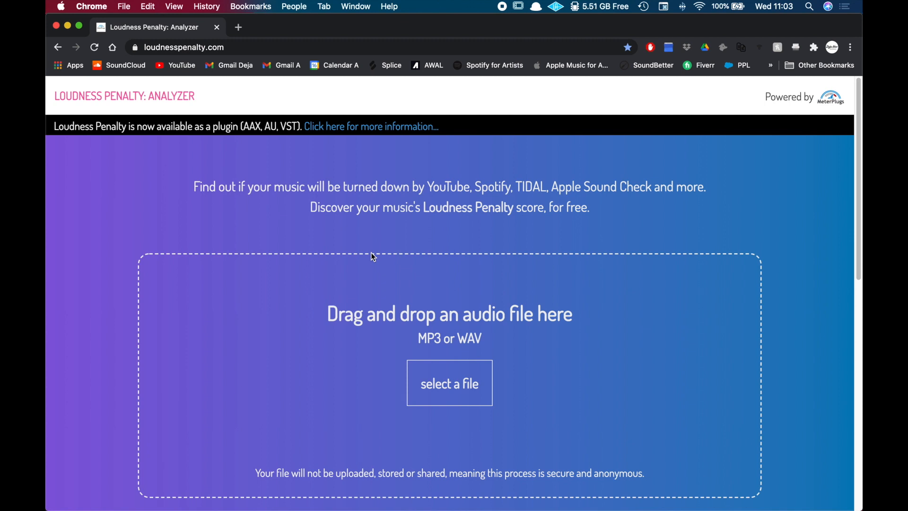
{"action": "key", "text": "ctrl+Up"}
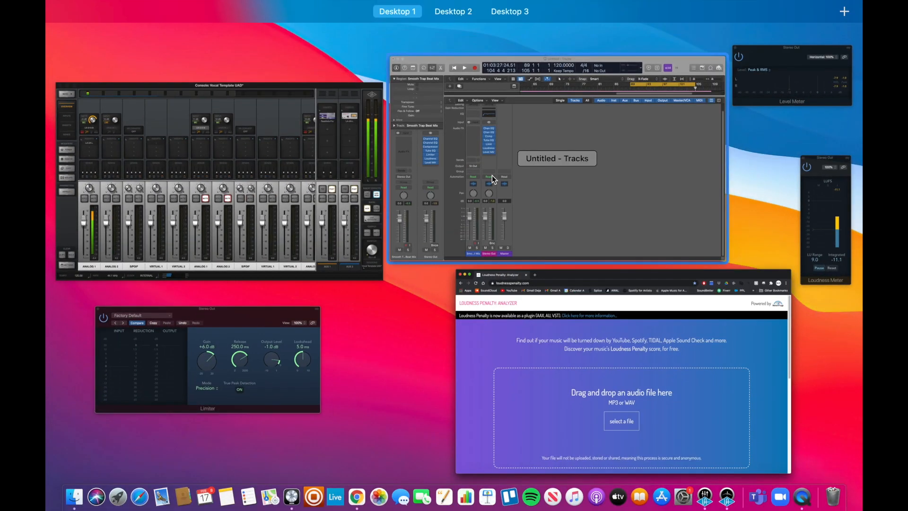
{"action": "left_click", "coordinate": [558, 154]}
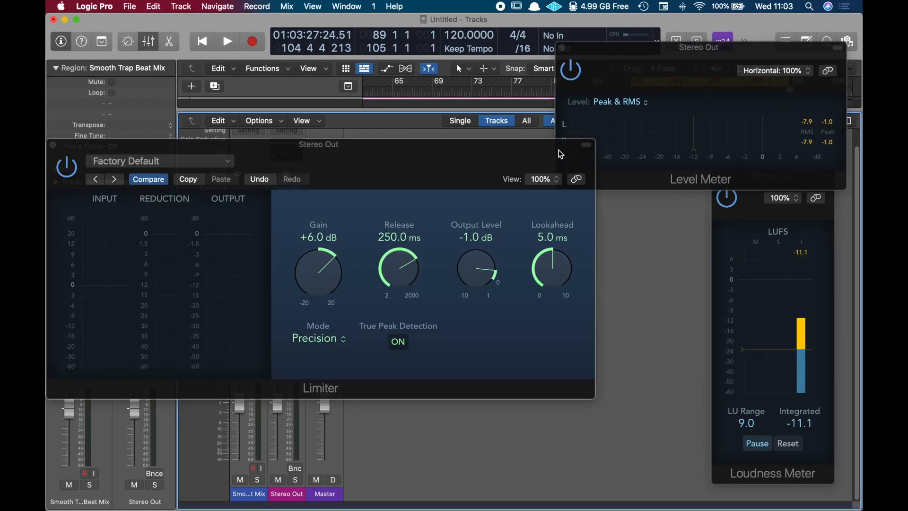